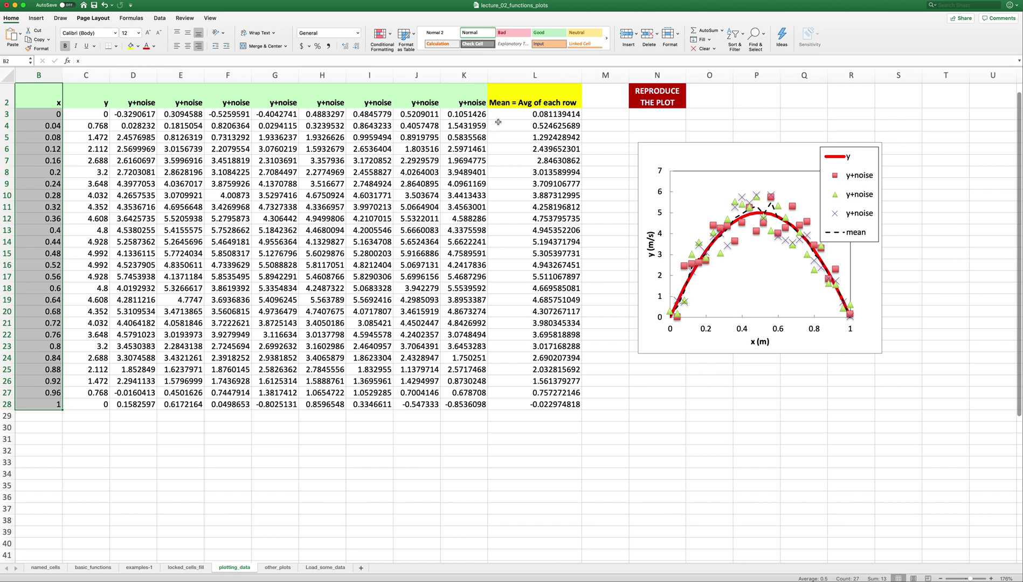
# Inspect the averaging formula in the Mean column and the reference plot that has to be reproduced.
pyautogui.doubleClick(524, 137)
pyautogui.press('Escape')
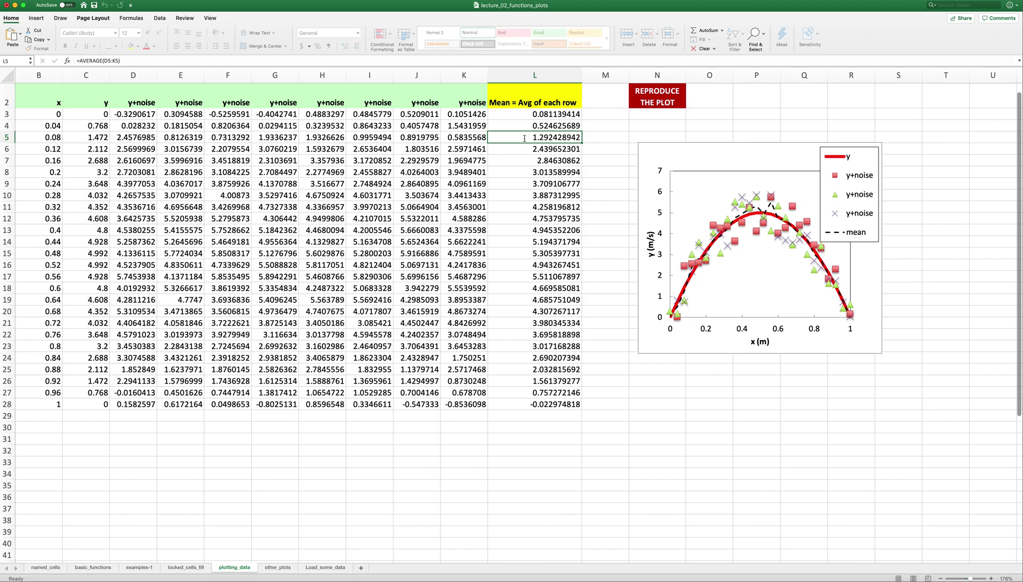
pyautogui.click(696, 151)
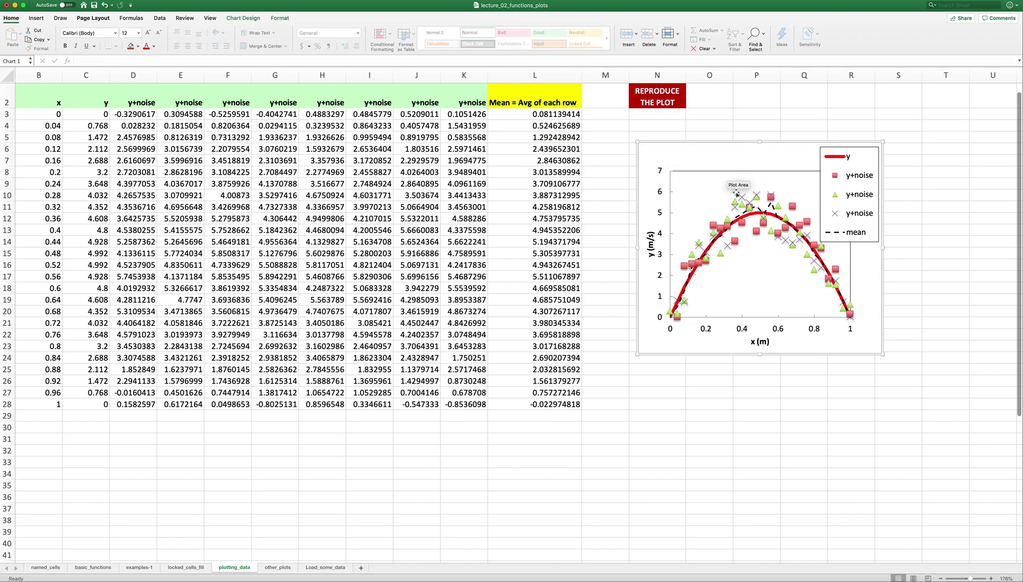
pyautogui.click(609, 153)
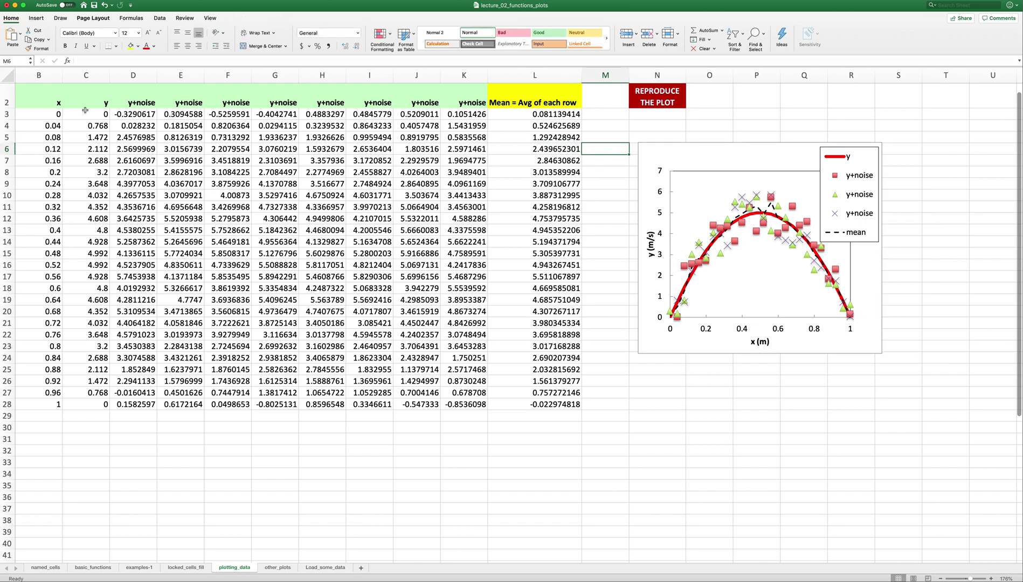
# Insert a scatter chart with straight lines and markers from the x, y, first three y+noise and Mean columns, rows 2 to 28.
pyautogui.moveTo(52, 102); pyautogui.dragTo(226, 398)
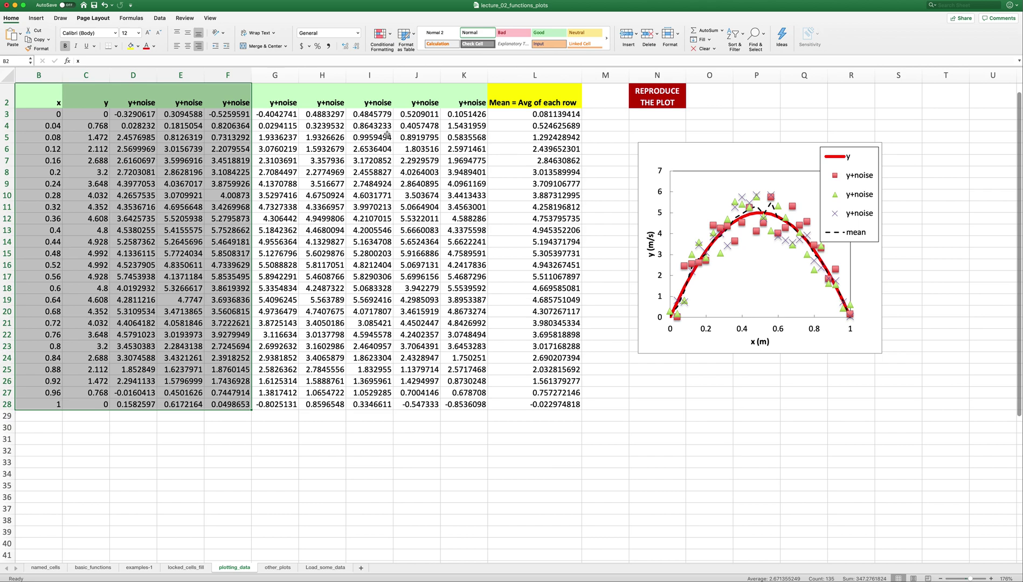
pyautogui.moveTo(507, 103); pyautogui.dragTo(539, 400)
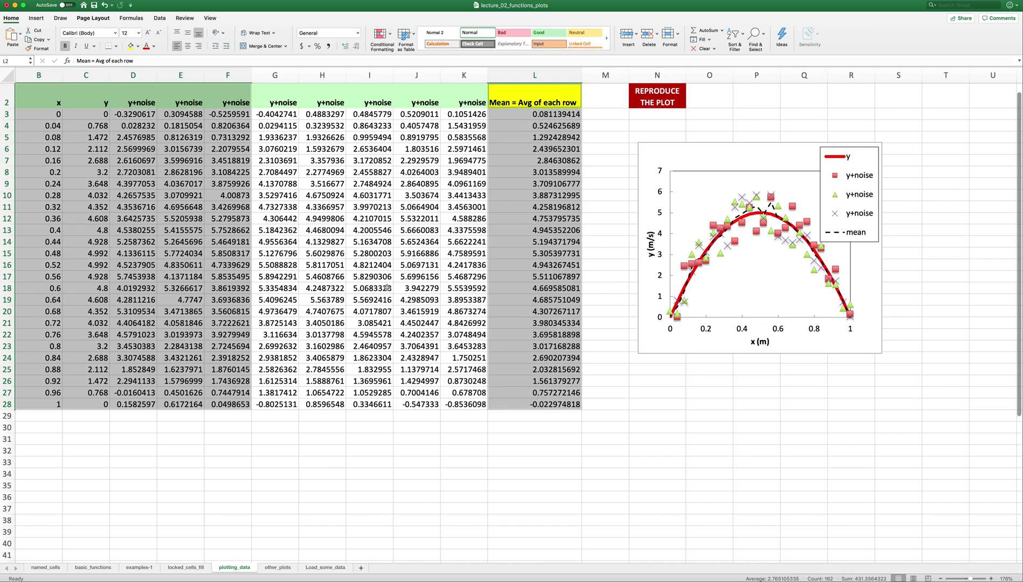
pyautogui.click(36, 18)
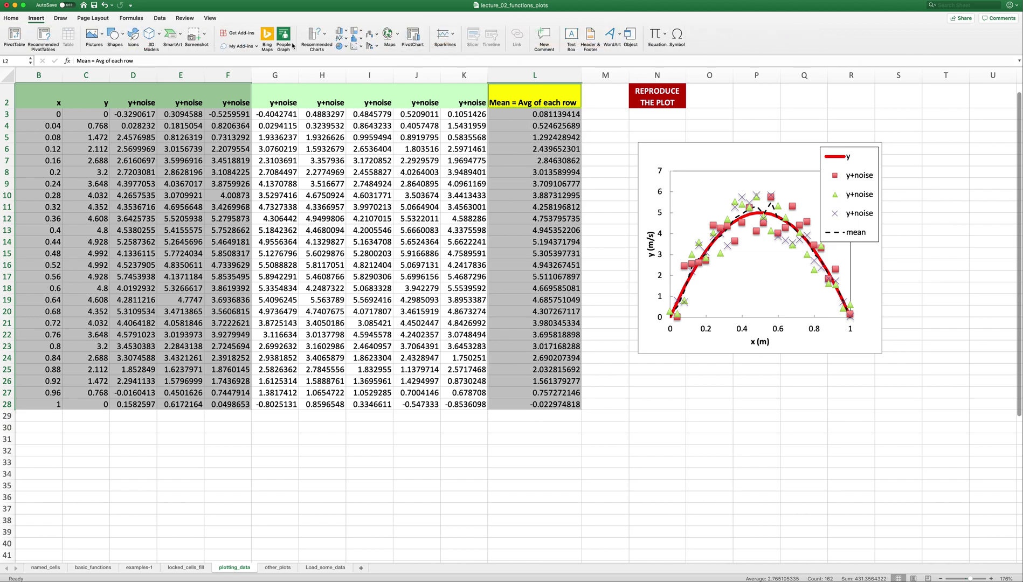
pyautogui.click(360, 49)
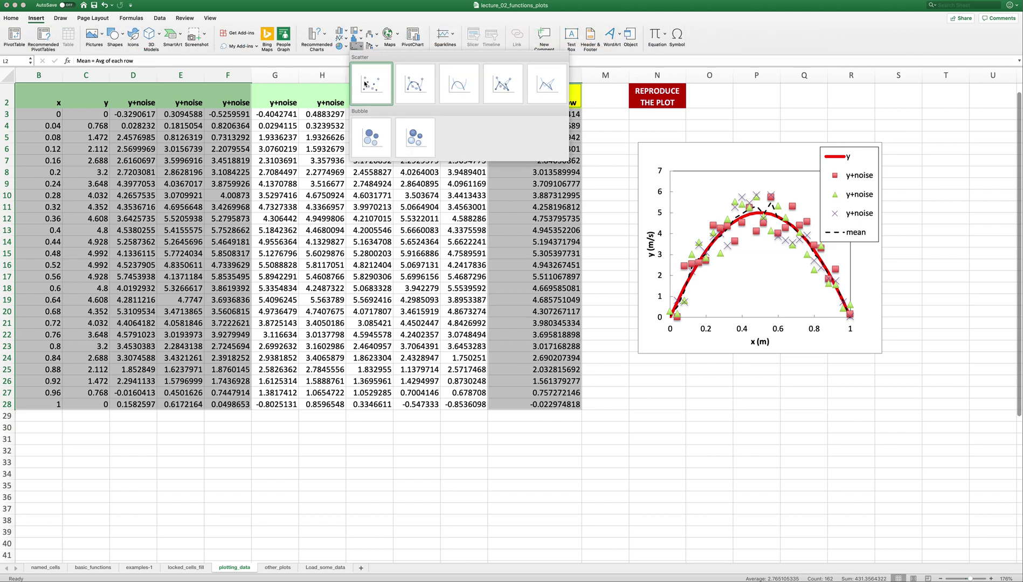
pyautogui.click(502, 84)
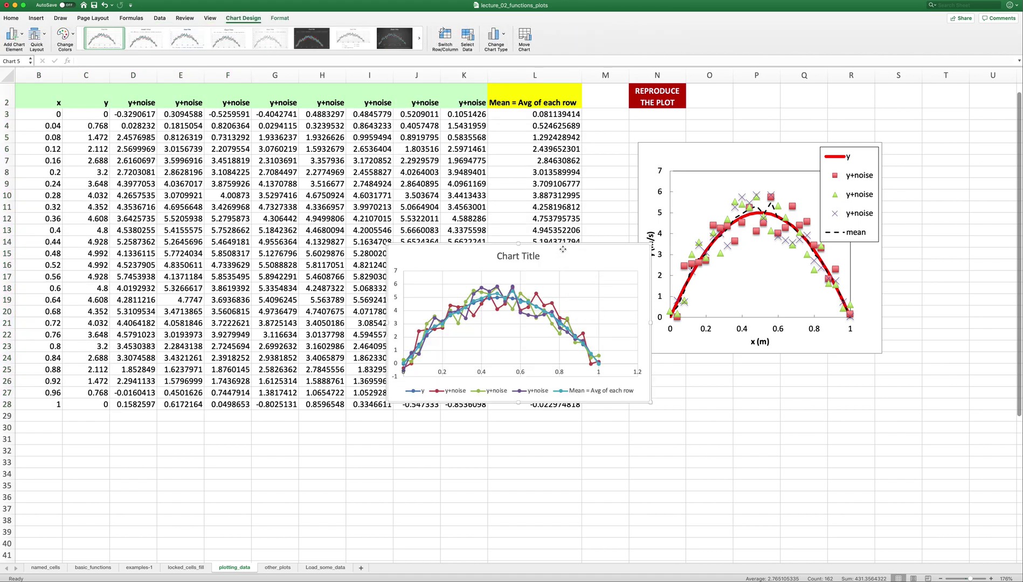
# Enlarge the new scatter chart and place it over the data table beside the reference plot.
pyautogui.moveTo(564, 249); pyautogui.dragTo(491, 187)
pyautogui.moveTo(579, 340); pyautogui.dragTo(655, 496)
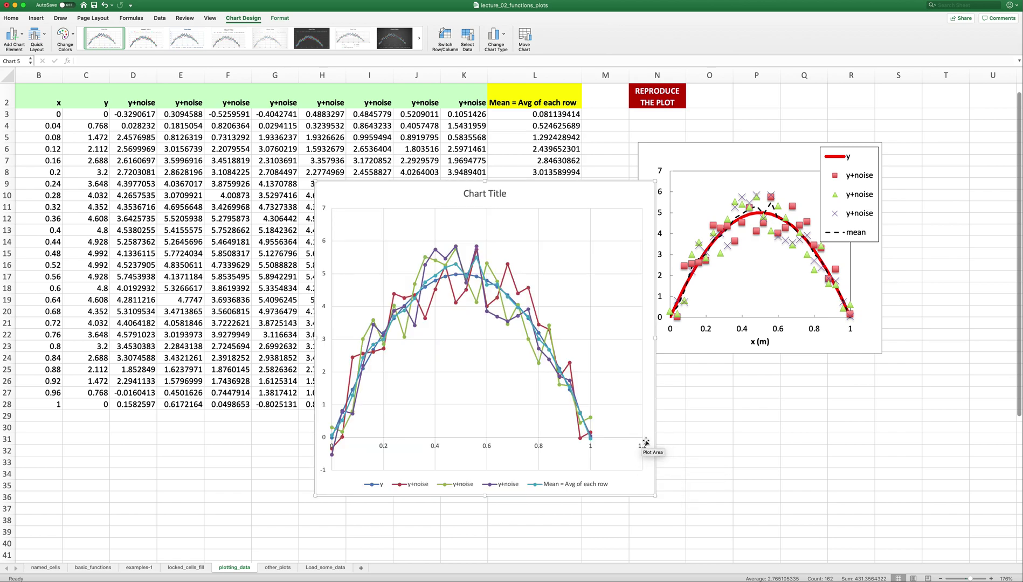
pyautogui.moveTo(647, 434); pyautogui.dragTo(575, 405)
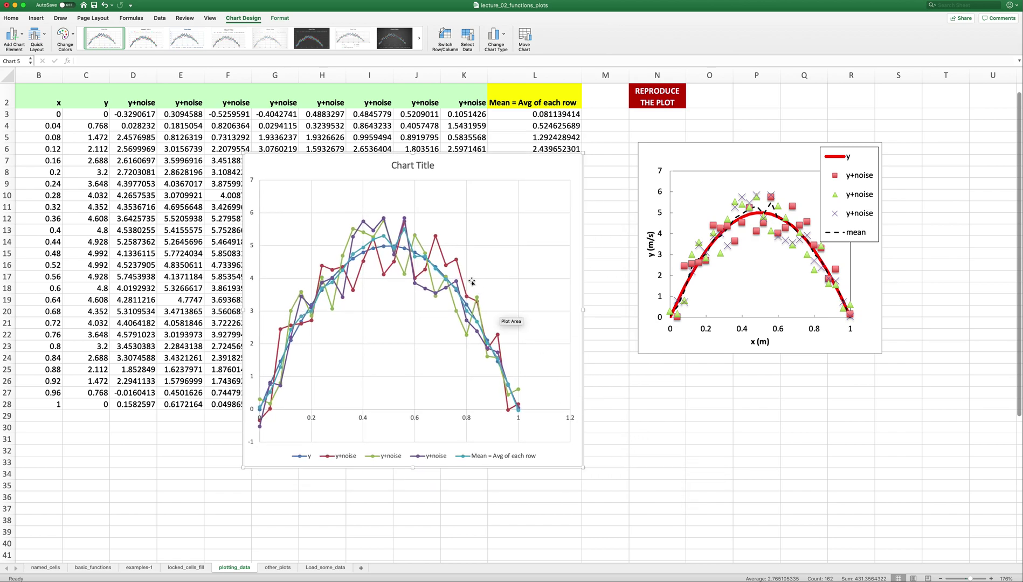
# Check which data columns the first y+noise series in the new chart refers to.
pyautogui.click(459, 267)
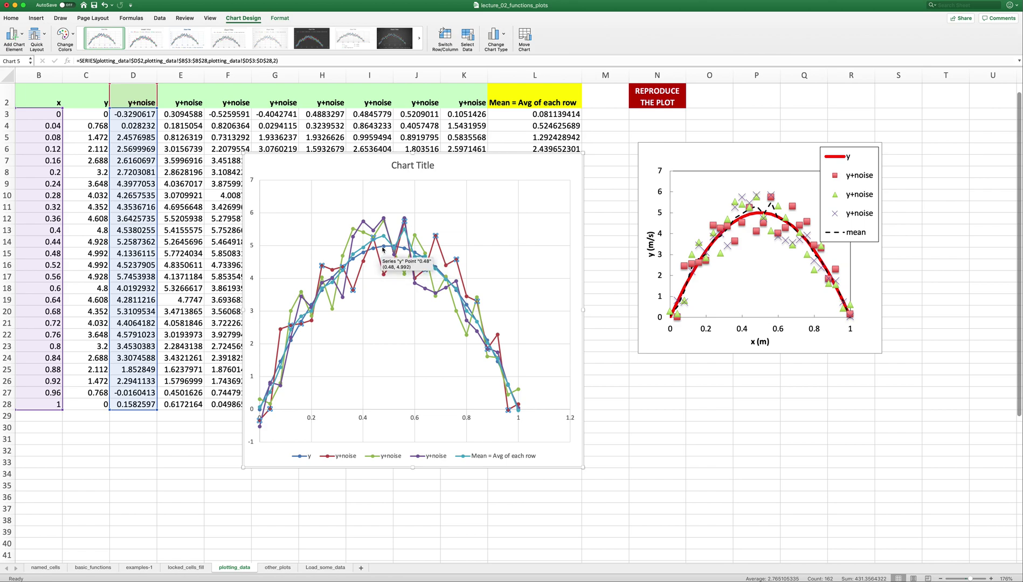
pyautogui.click(492, 166)
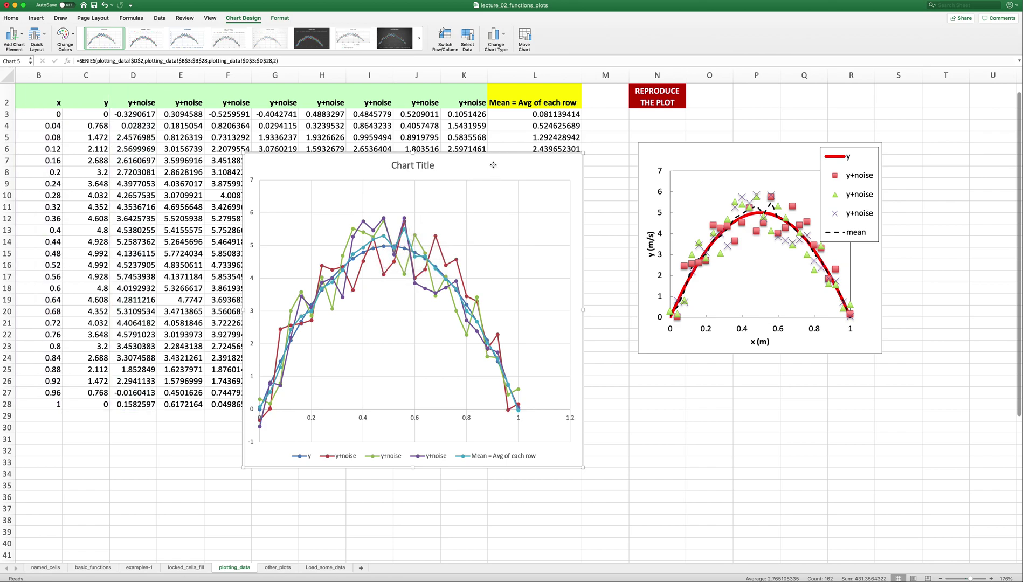
pyautogui.click(479, 125)
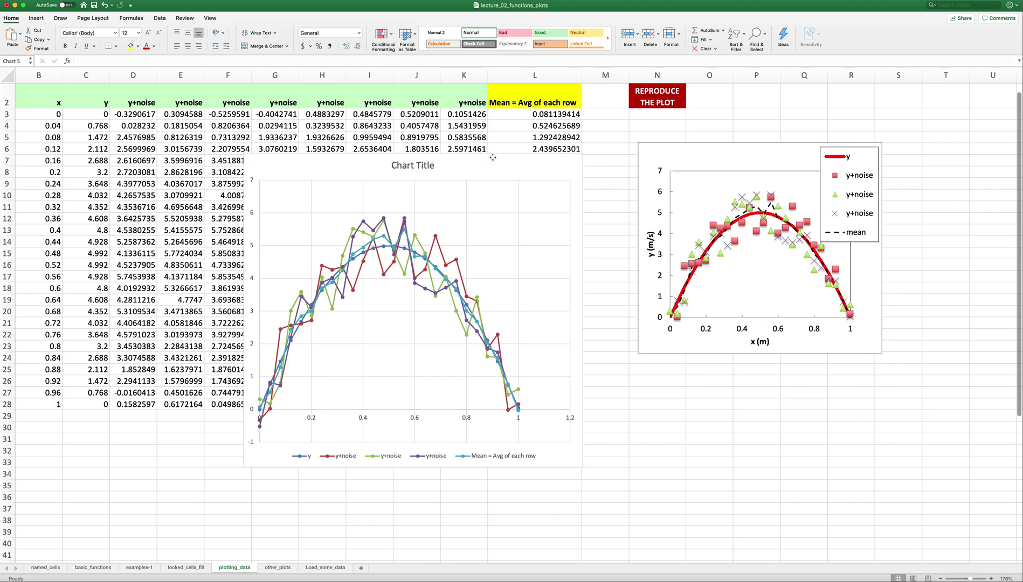
pyautogui.click(493, 158)
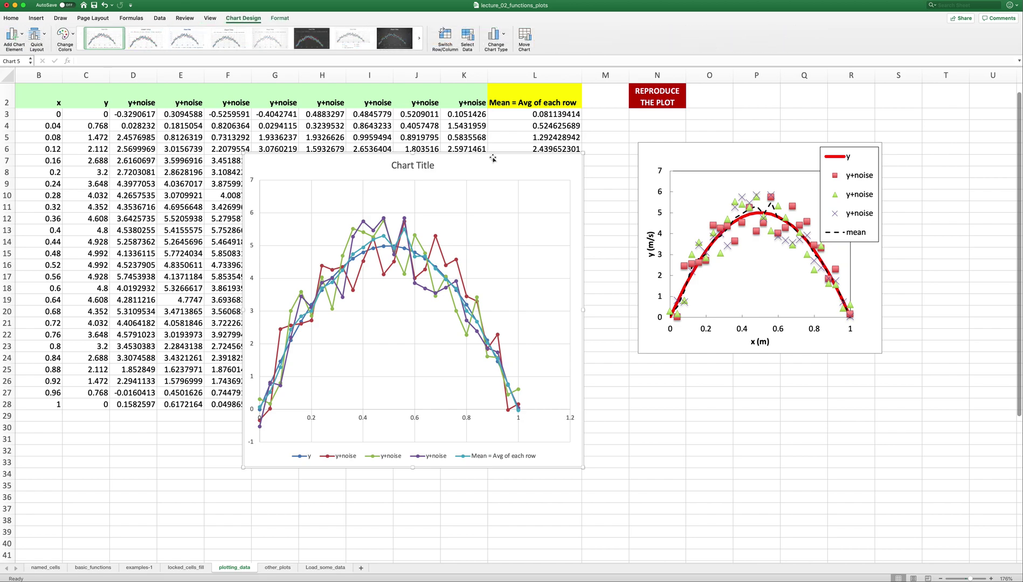
# Try out several preset quick layouts with axis titles and data labels on the new chart.
pyautogui.click(44, 40)
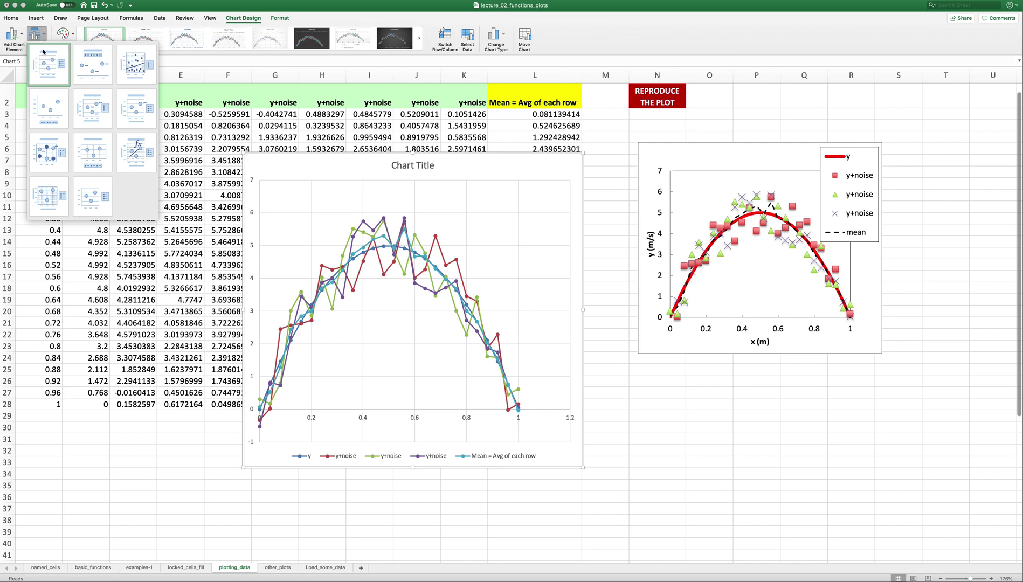
pyautogui.click(55, 75)
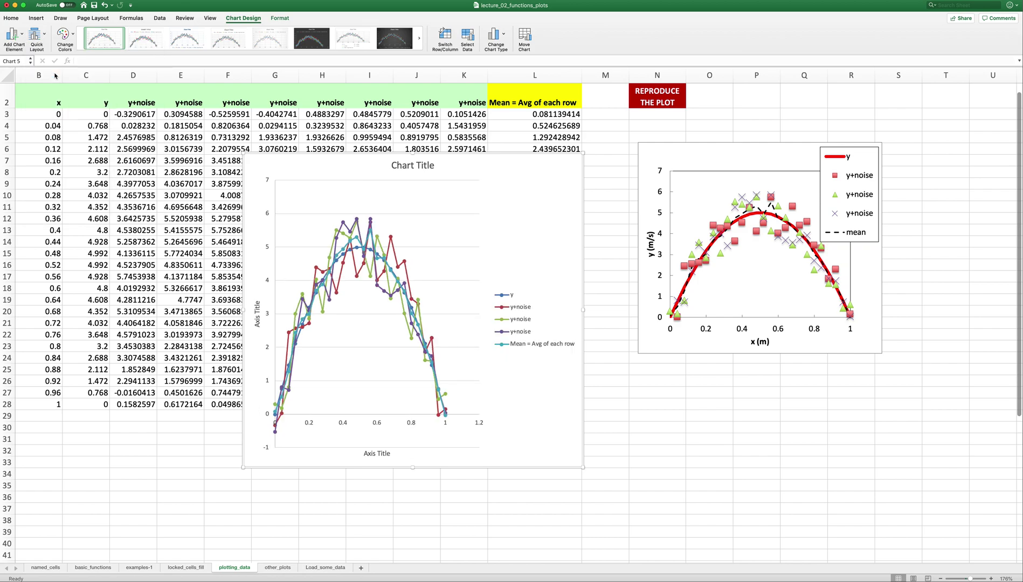
pyautogui.click(36, 36)
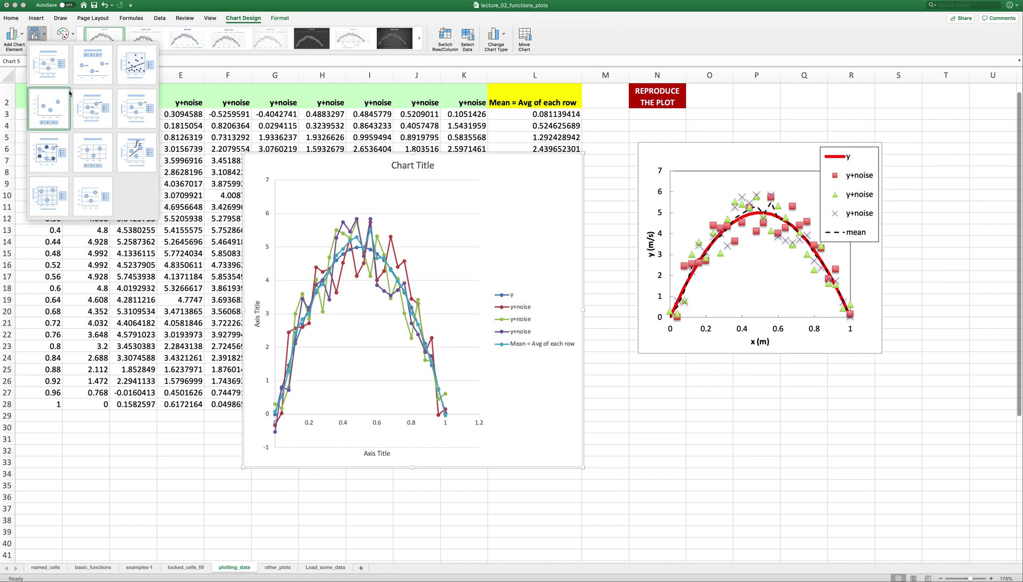
pyautogui.click(82, 101)
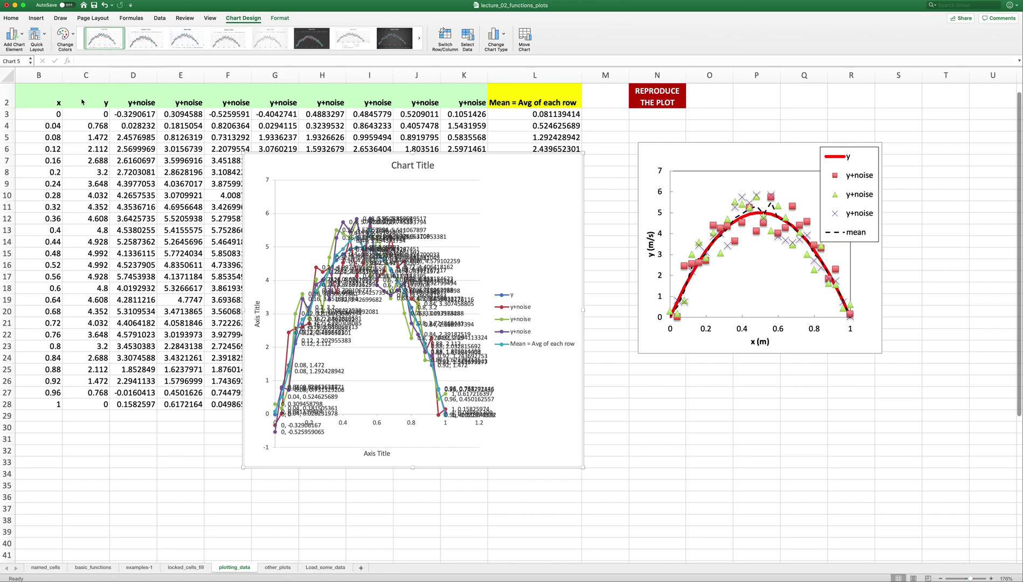
pyautogui.click(48, 39)
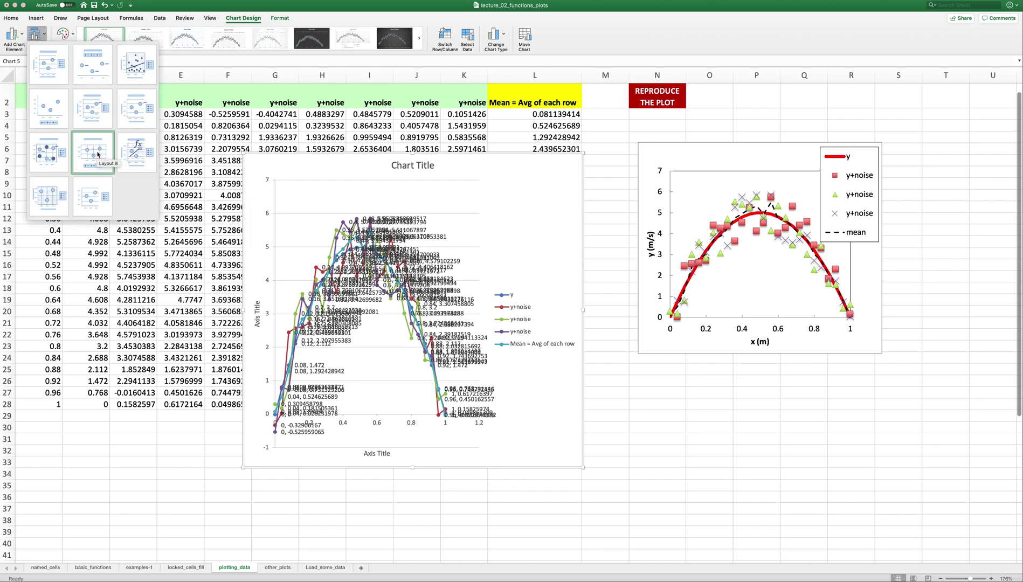
pyautogui.click(144, 99)
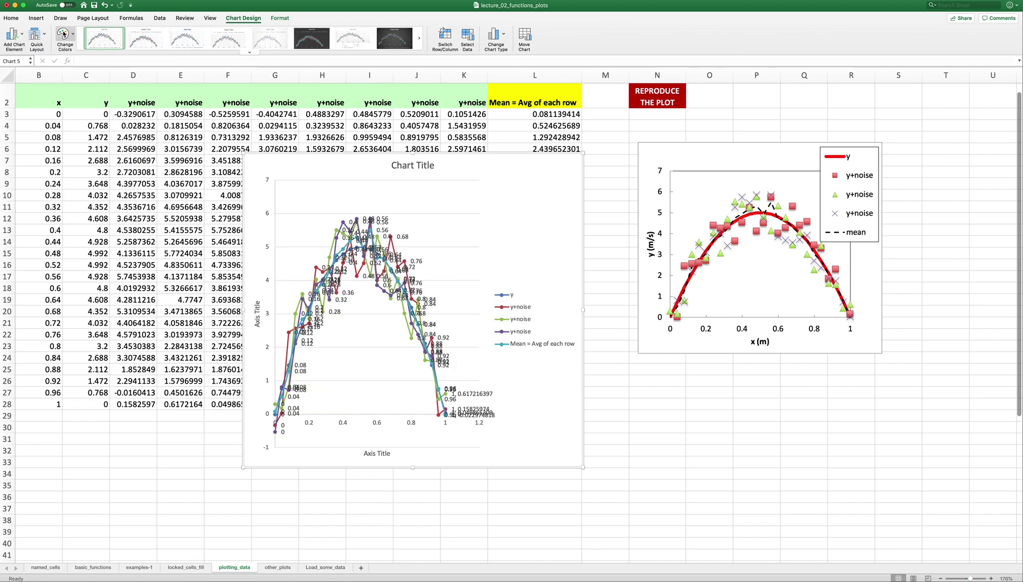
pyautogui.click(35, 34)
pyautogui.click(45, 143)
# Apply the quick layout with axis titles, legend and minor gridlines but no chart title, and delete all the gridlines.
pyautogui.click(35, 35)
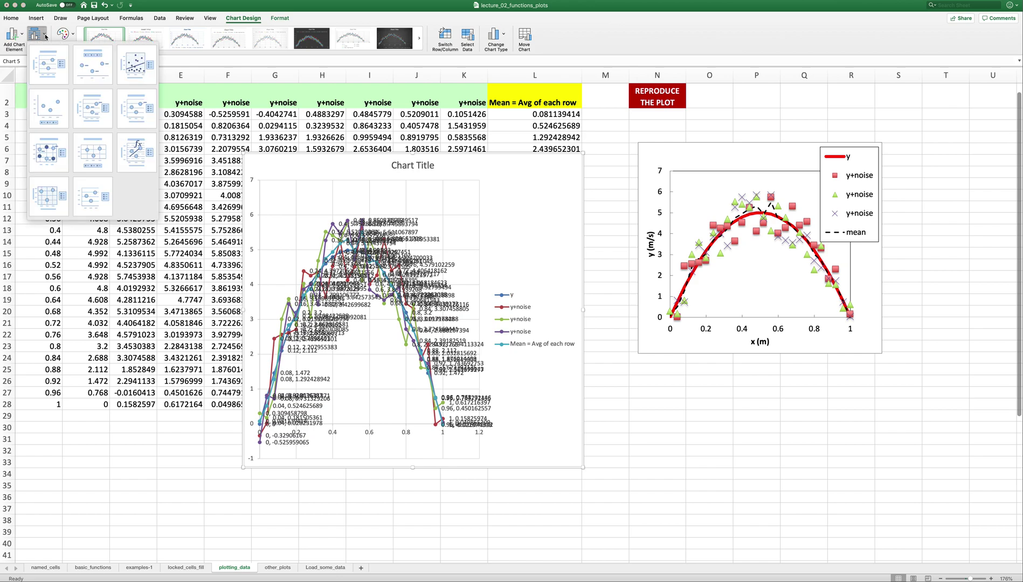
pyautogui.click(59, 199)
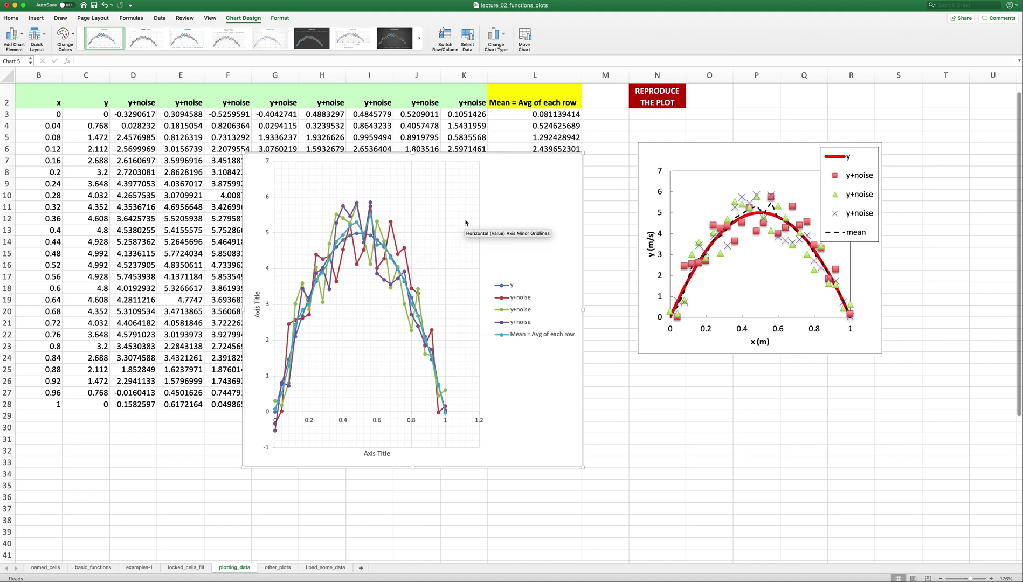
pyautogui.press('Delete')
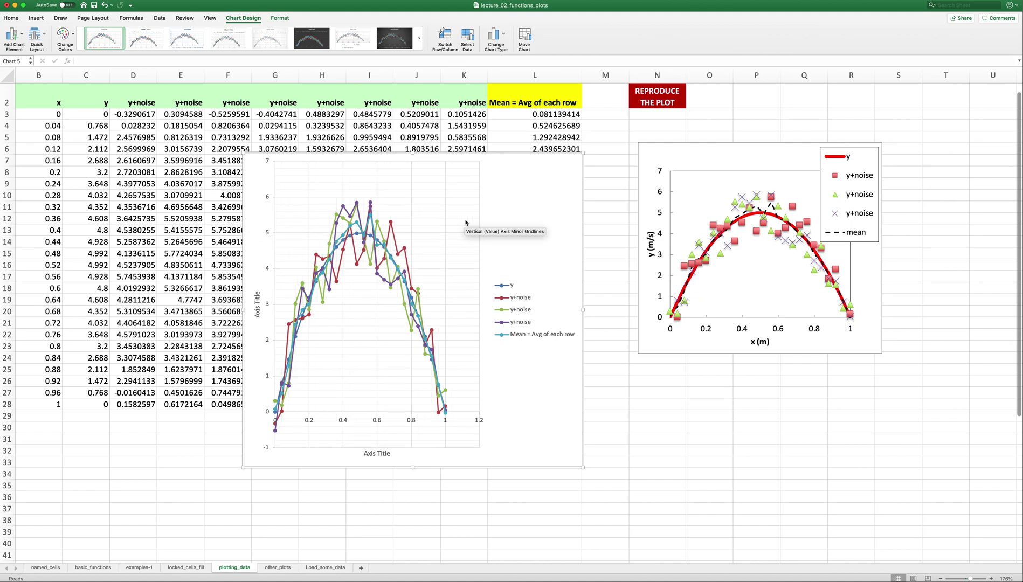
pyautogui.click(436, 200)
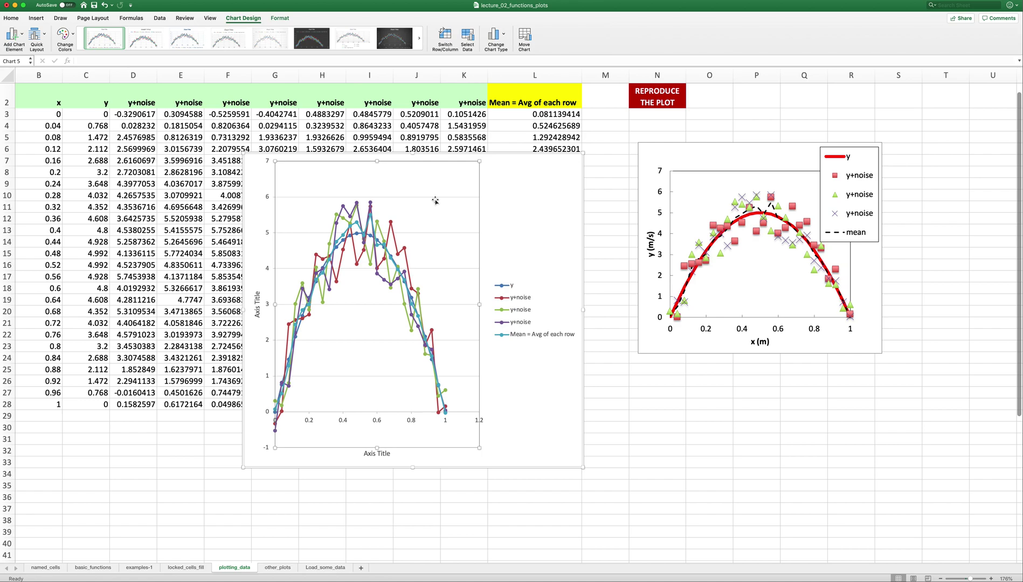
pyautogui.click(435, 199)
pyautogui.press('Delete')
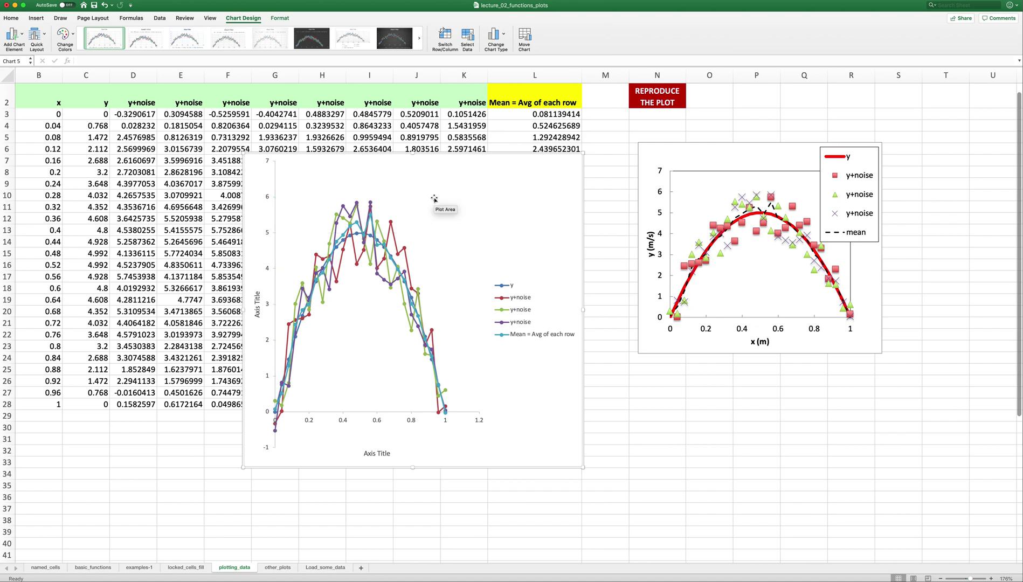
# Give the new chart's plot area a solid black border with a width of 0.5 pt.
pyautogui.click(314, 176)
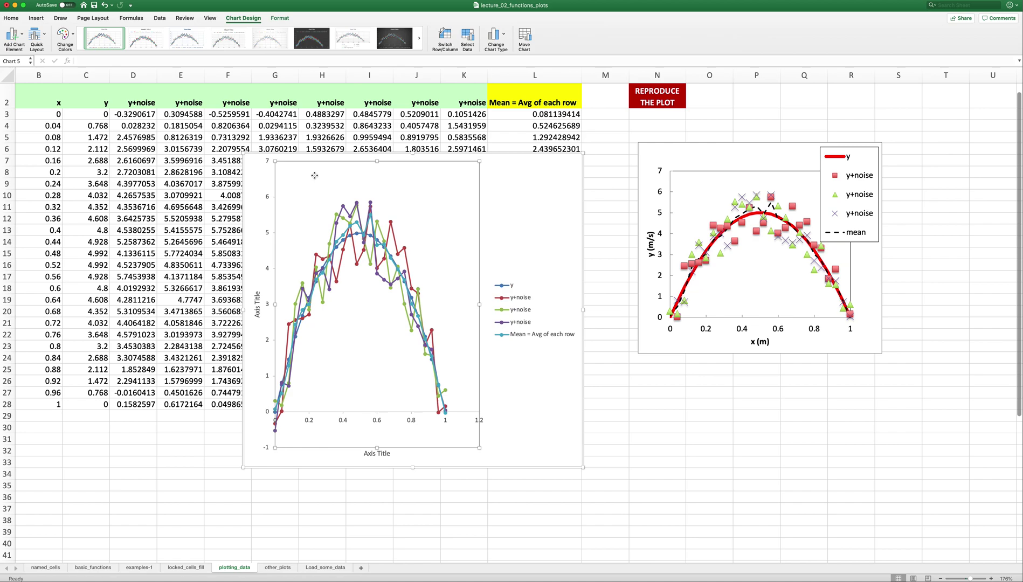
pyautogui.doubleClick(315, 176)
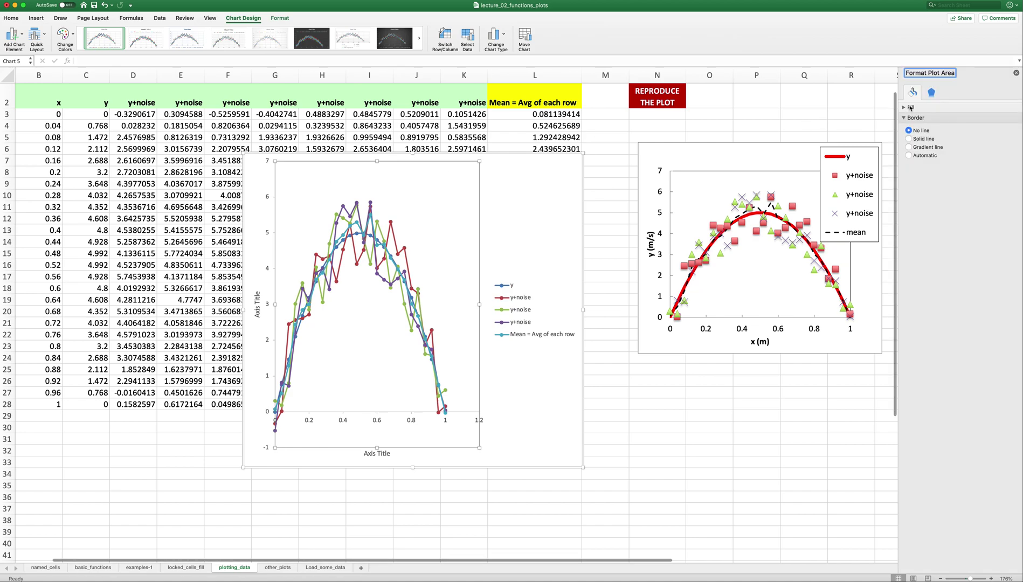
pyautogui.click(918, 140)
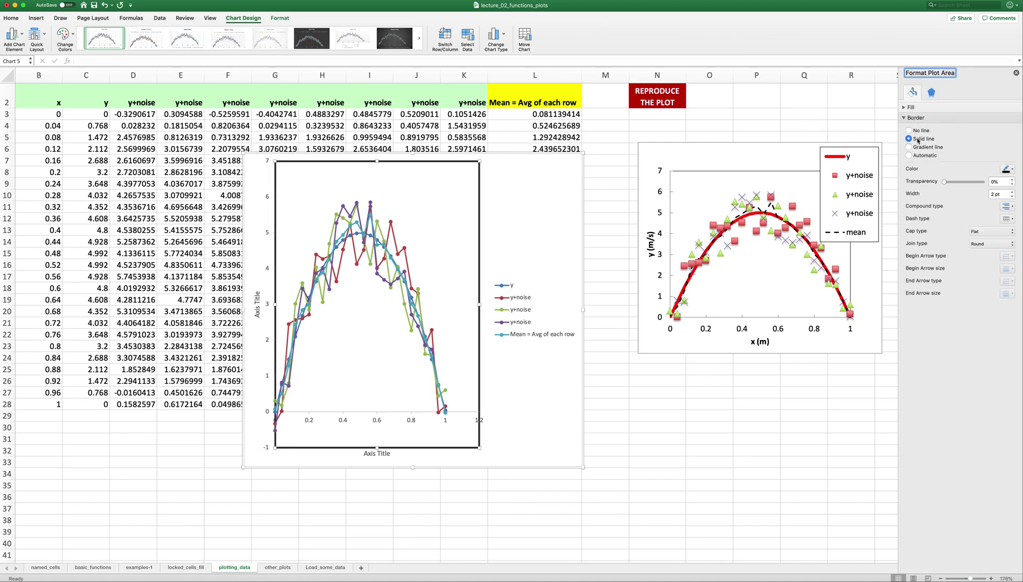
pyautogui.click(1006, 168)
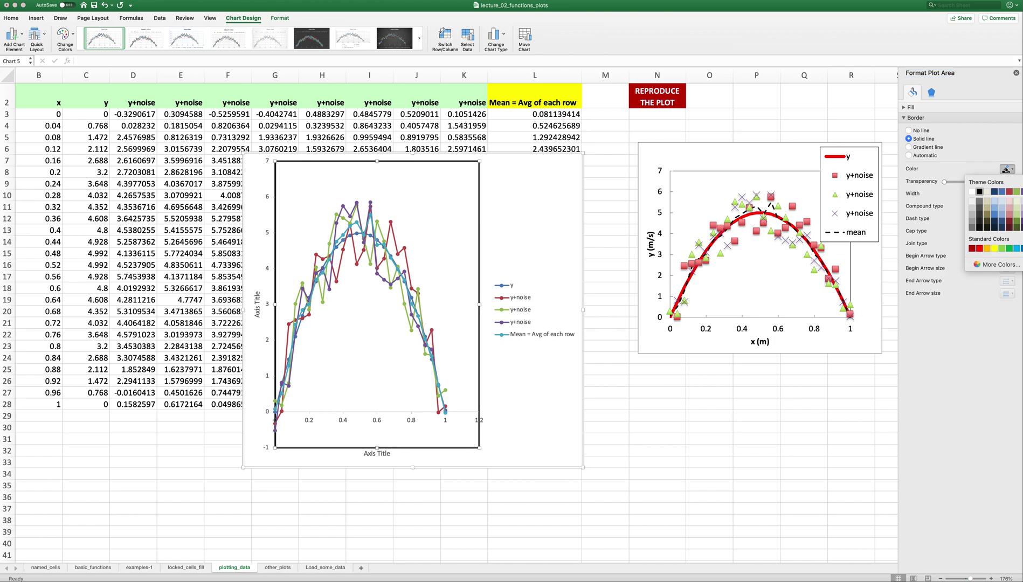
pyautogui.click(980, 191)
pyautogui.click(1012, 197)
pyautogui.click(1012, 197)
pyautogui.click(1012, 197)
pyautogui.click(1012, 197)
pyautogui.click(1012, 196)
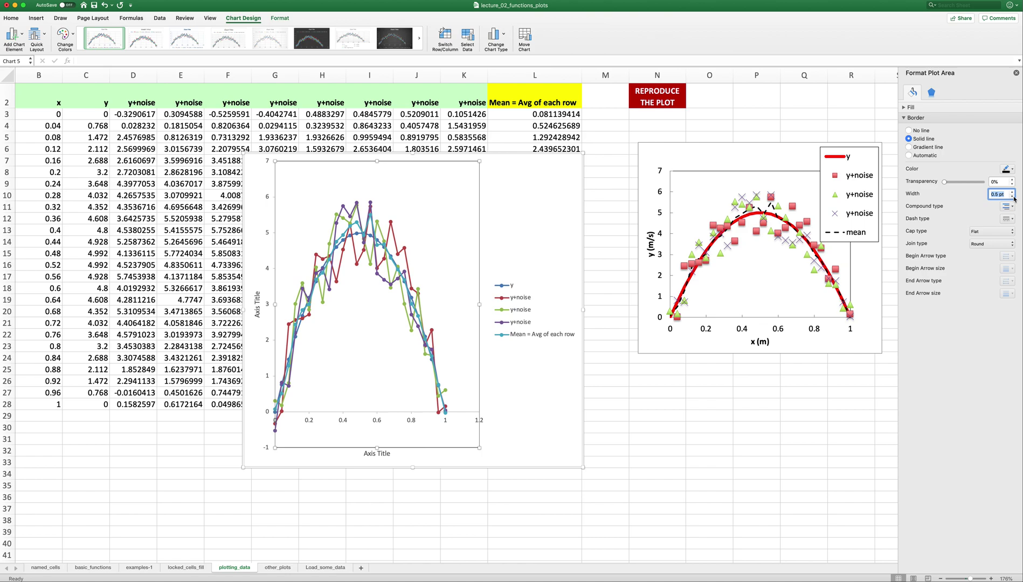
# Move the legend inside the plot area and widen the plot area to fill the chart.
pyautogui.click(520, 251)
pyautogui.moveTo(517, 290); pyautogui.dragTo(445, 198)
pyautogui.click(477, 280)
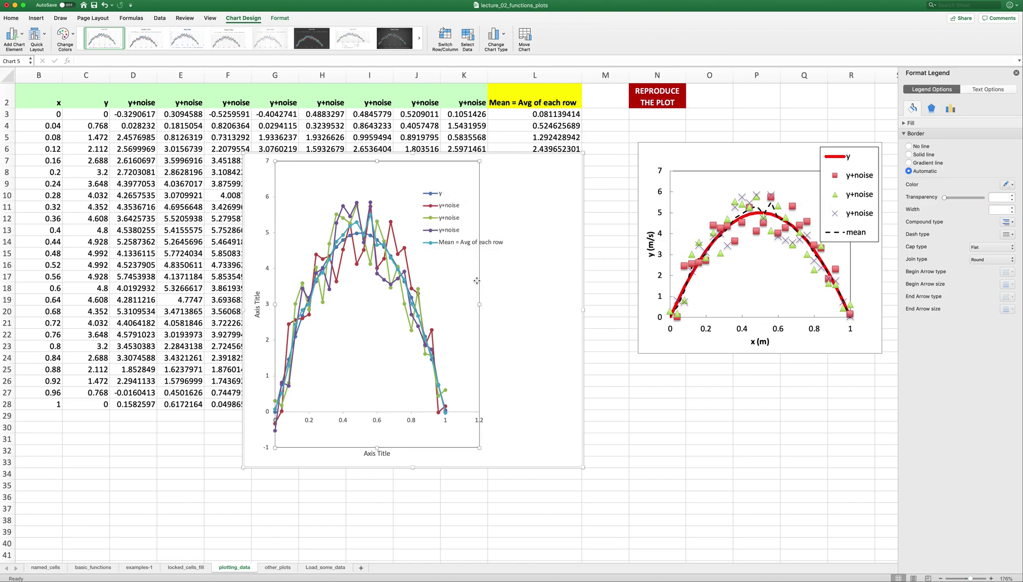
pyautogui.moveTo(479, 305); pyautogui.dragTo(566, 311)
# Move the legend to the upper-right corner of the new chart and widen the plot area again to fill the chart.
pyautogui.click(452, 210)
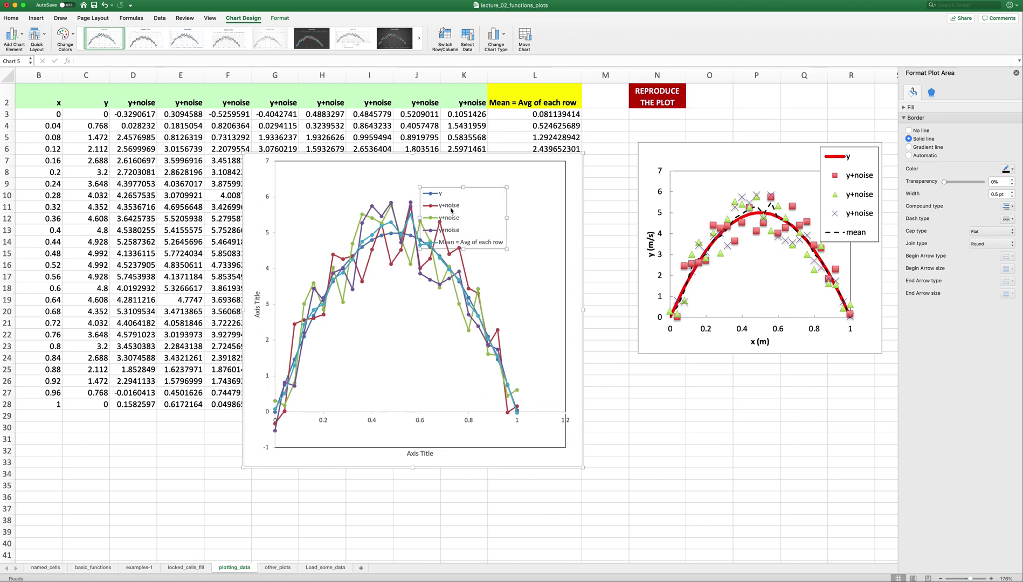
pyautogui.click(452, 207)
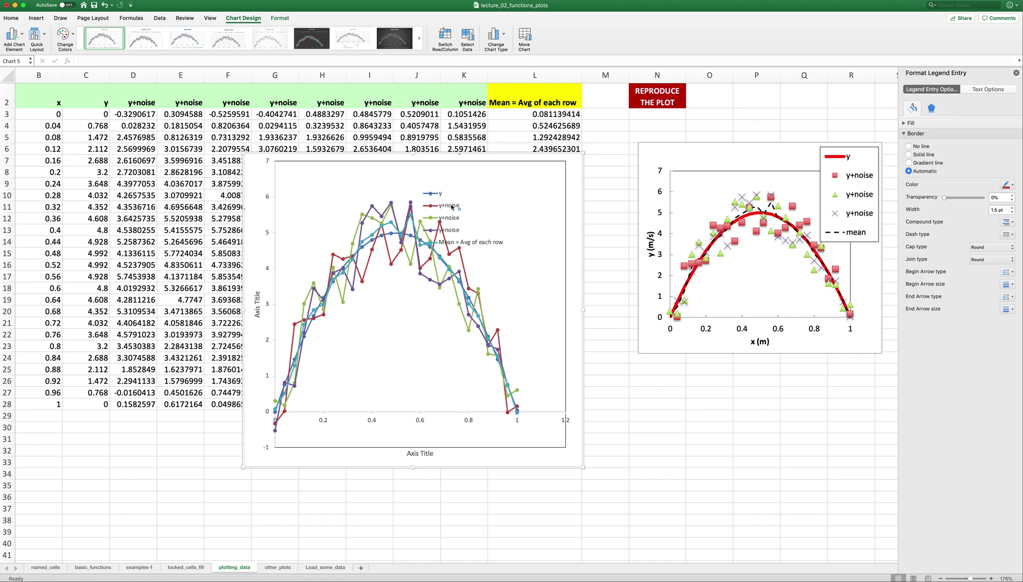
pyautogui.click(441, 196)
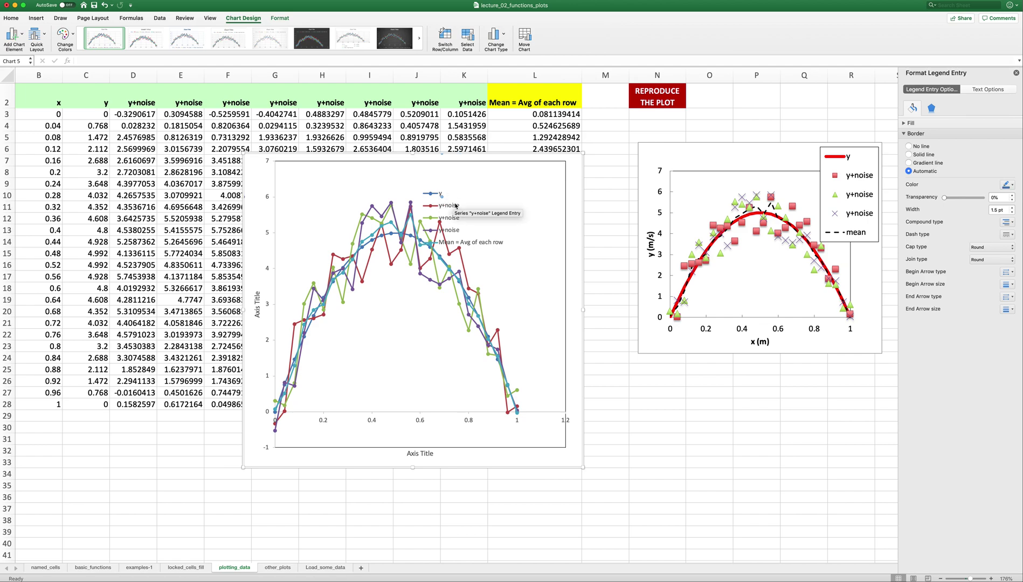
pyautogui.click(495, 244)
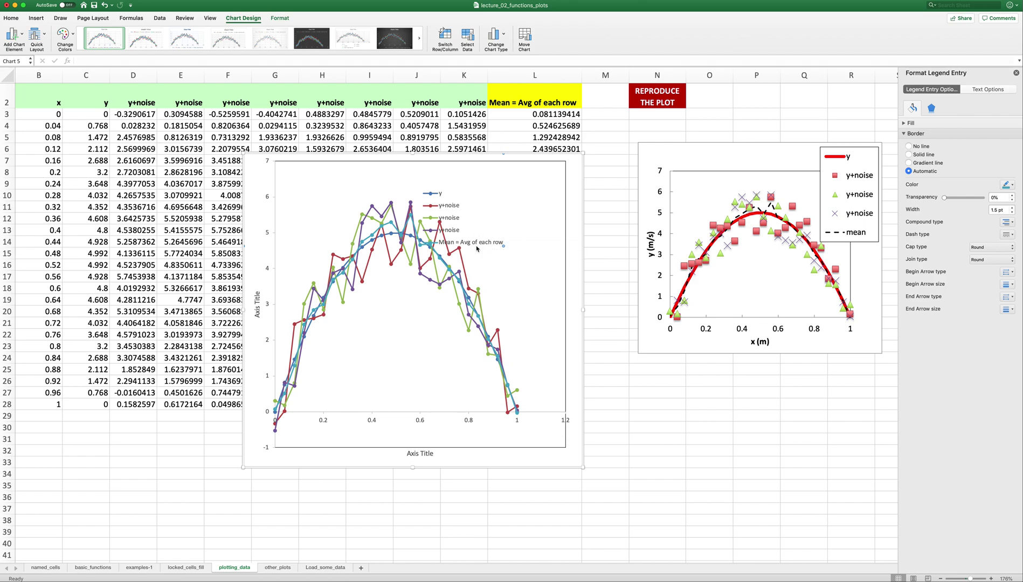
pyautogui.moveTo(481, 247); pyautogui.dragTo(489, 171)
pyautogui.click(480, 301)
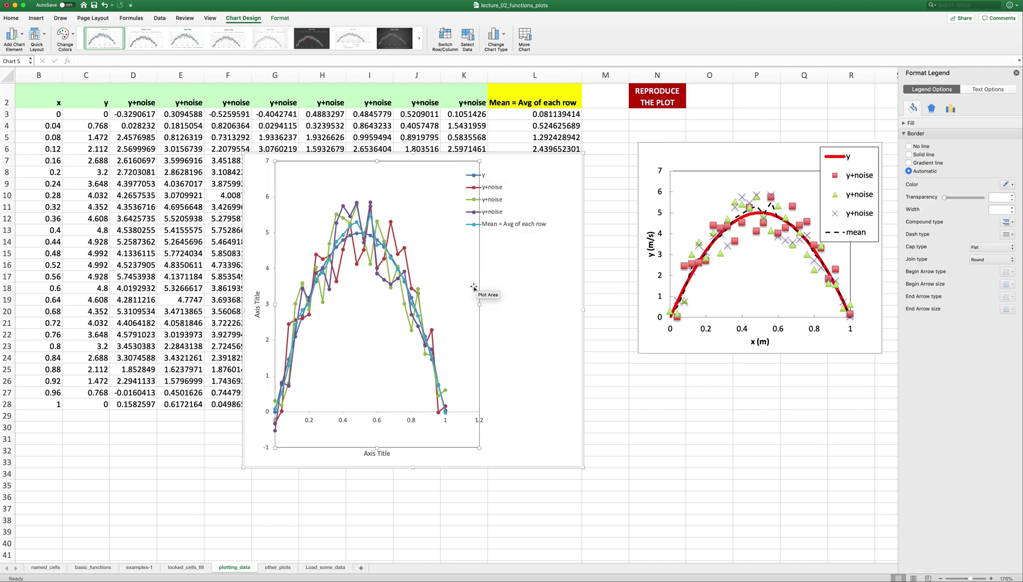
pyautogui.moveTo(480, 302); pyautogui.dragTo(567, 308)
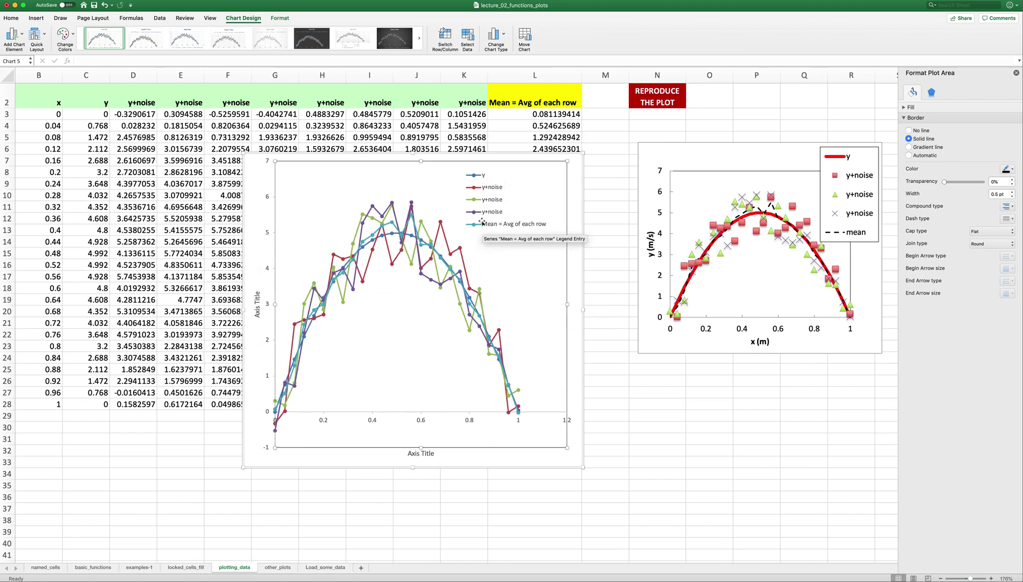
# Give the new chart's legend a solid line border.
pyautogui.click(480, 201)
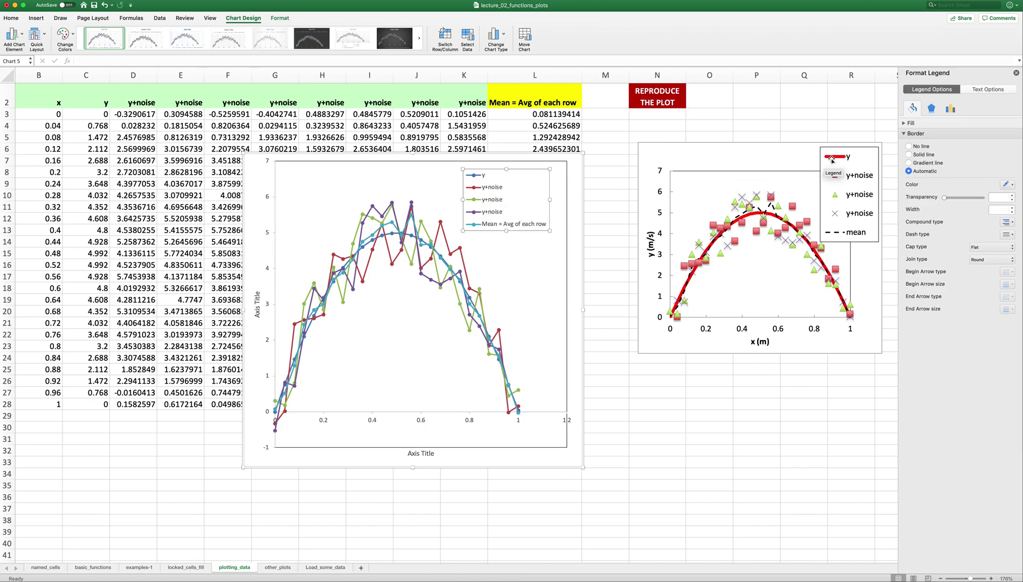
pyautogui.click(915, 156)
pyautogui.click(639, 228)
pyautogui.click(617, 221)
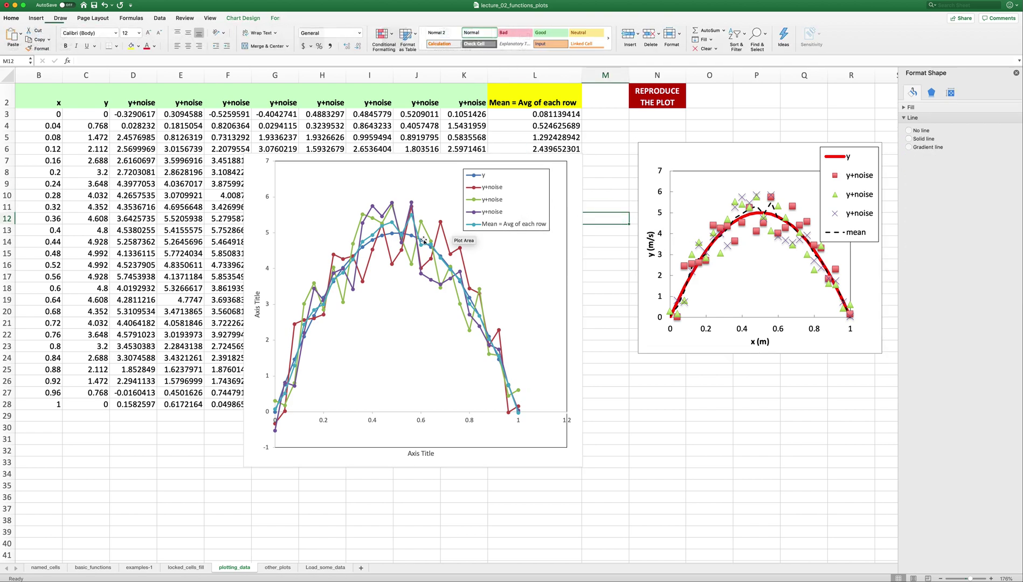
# Change the new chart's vertical axis title to "y (m/s)".
pyautogui.click(260, 175)
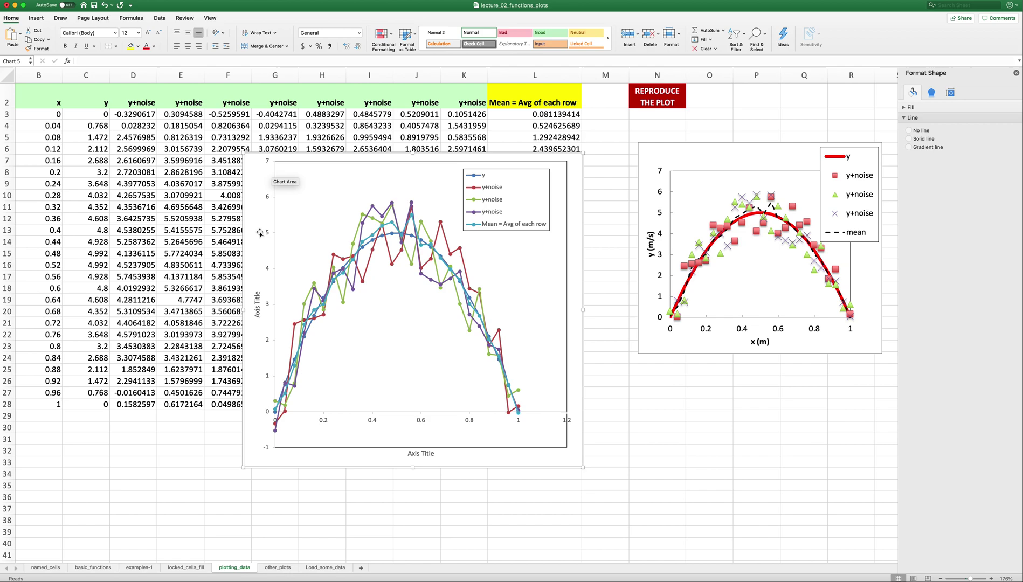
pyautogui.click(259, 314)
pyautogui.doubleClick(258, 315)
pyautogui.click(257, 300)
pyautogui.tripleClick(256, 300)
pyautogui.doubleClick(256, 300)
pyautogui.tripleClick(256, 300)
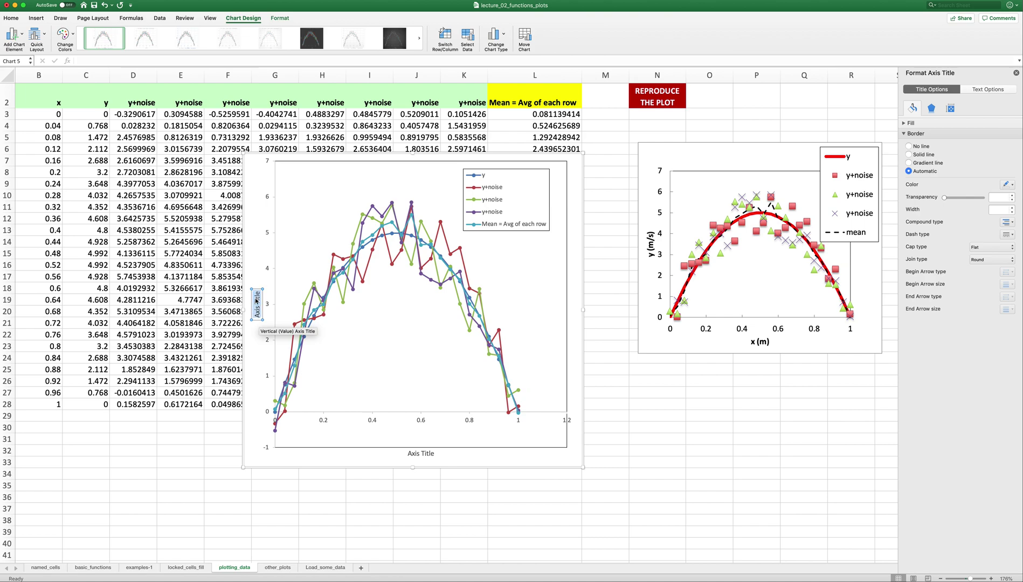
pyautogui.write('y (m/s)')
# Change the new chart's horizontal axis title to "x (m)".
pyautogui.click(425, 453)
pyautogui.tripleClick(424, 453)
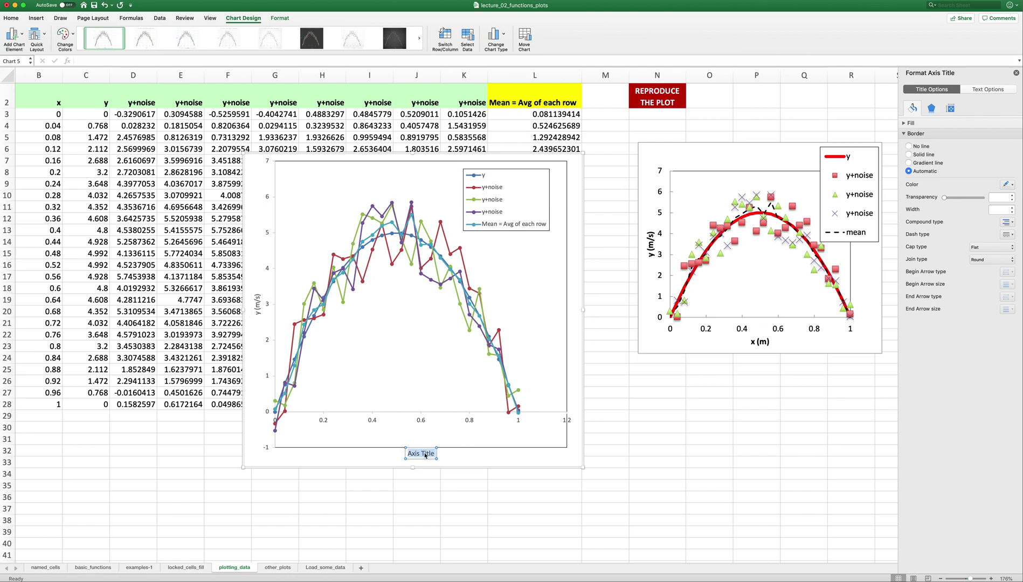
pyautogui.write('x (m)')
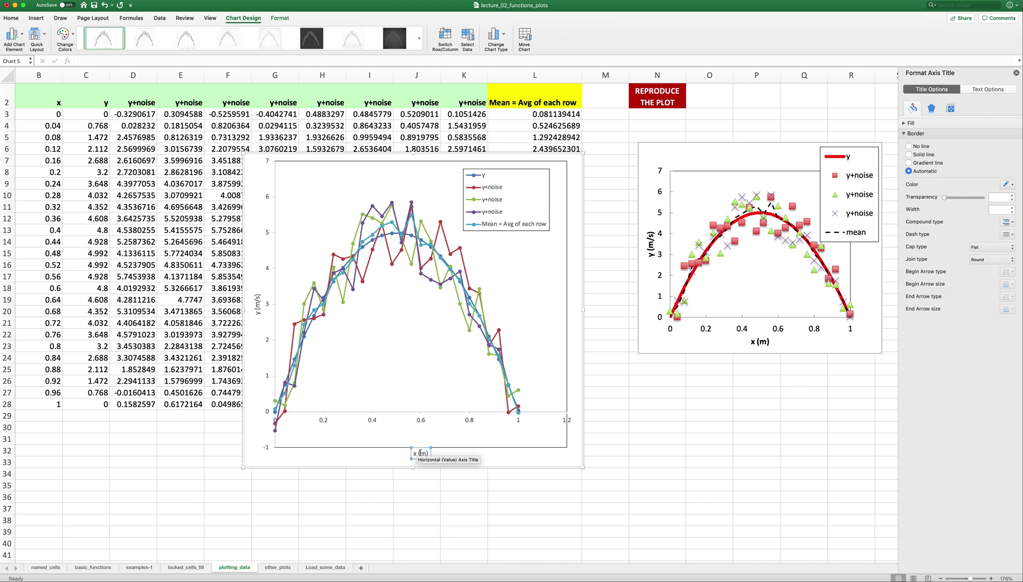
pyautogui.click(390, 462)
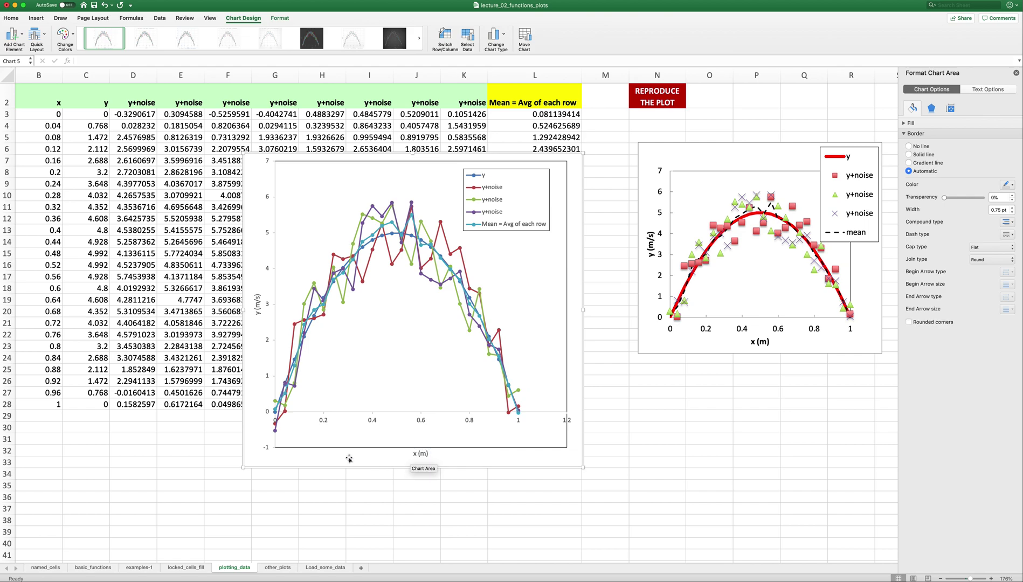
# Increase the font size of all text in the new chart to 16.
pyautogui.click(313, 466)
pyautogui.click(313, 466)
pyautogui.click(11, 20)
pyautogui.click(149, 33)
pyautogui.click(148, 34)
pyautogui.click(148, 34)
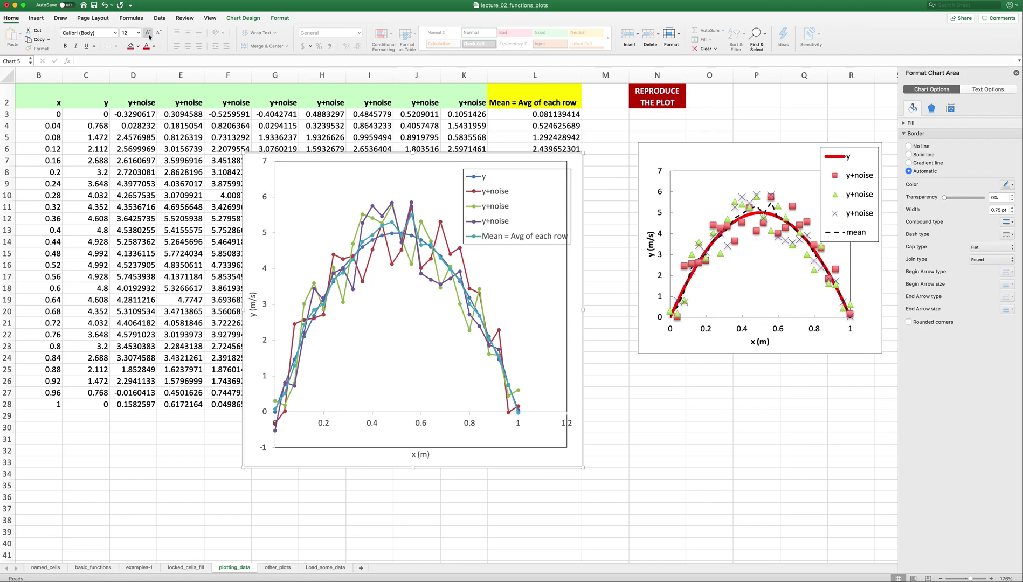
pyautogui.click(149, 34)
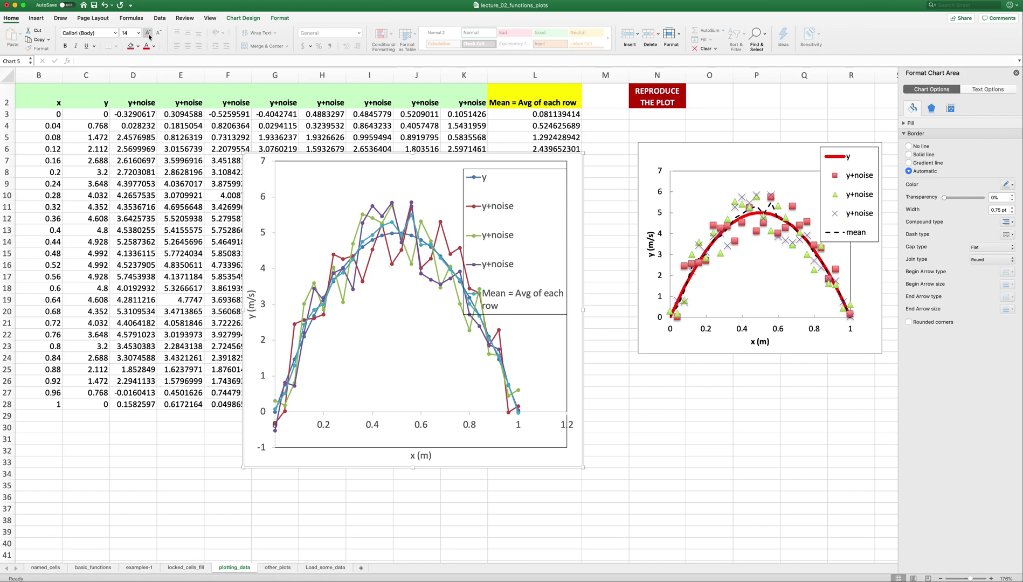
pyautogui.click(149, 34)
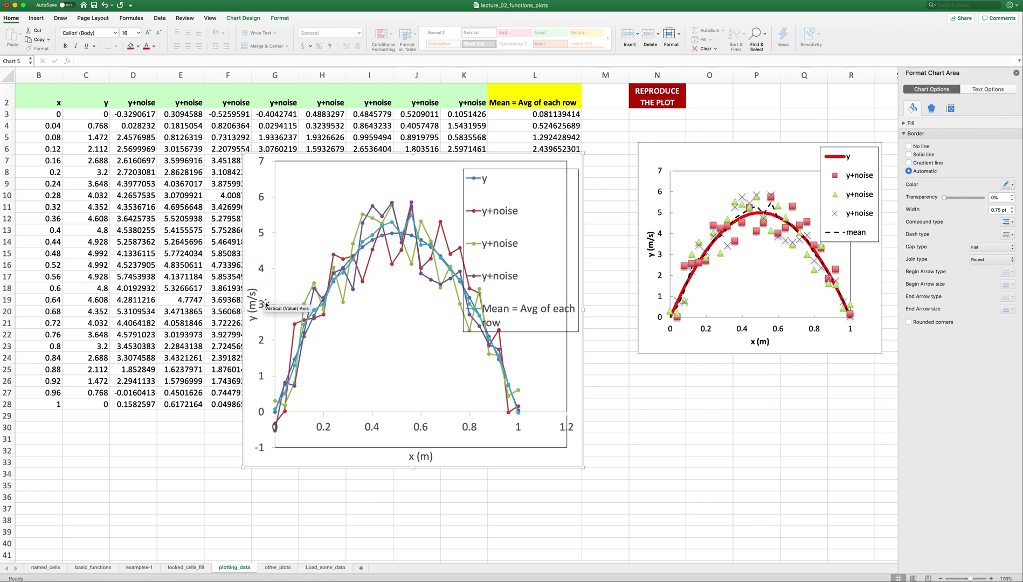
# Make both the horizontal and vertical axis titles of the new chart bold.
pyautogui.click(367, 530)
pyautogui.click(411, 457)
pyautogui.click(409, 457)
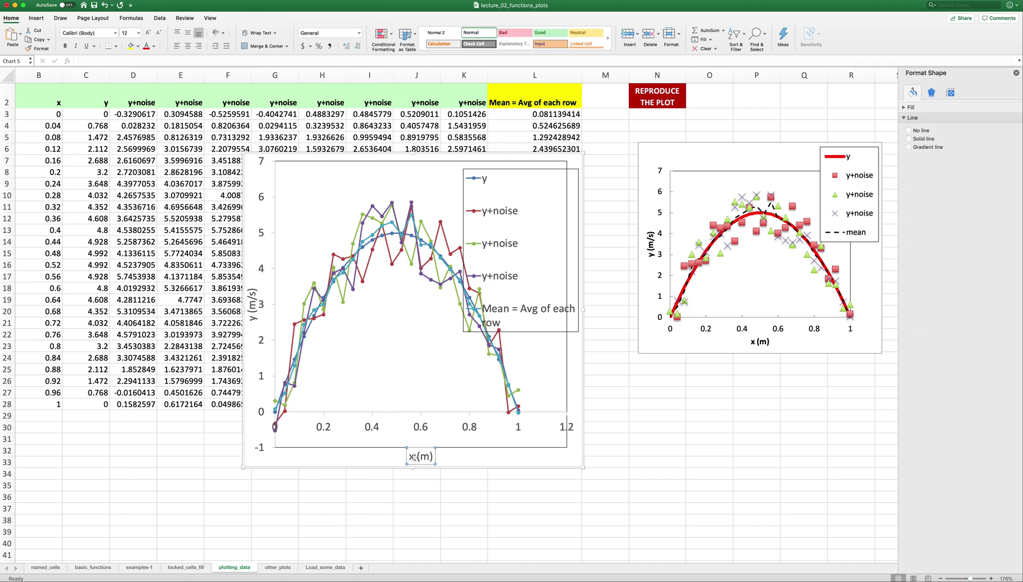
pyautogui.click(254, 310)
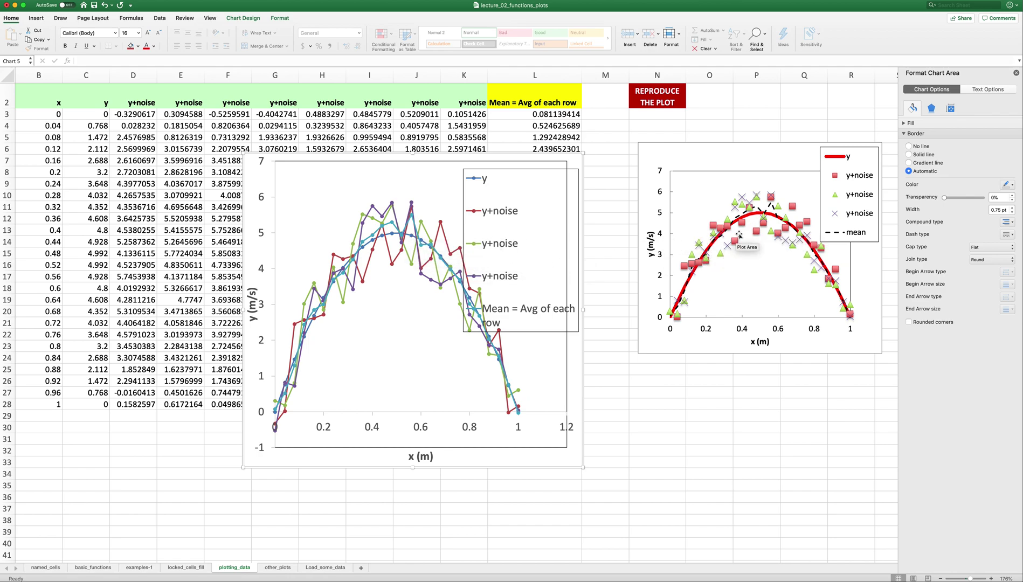
# Set the marker option of the new chart's y series to None.
pyautogui.click(412, 239)
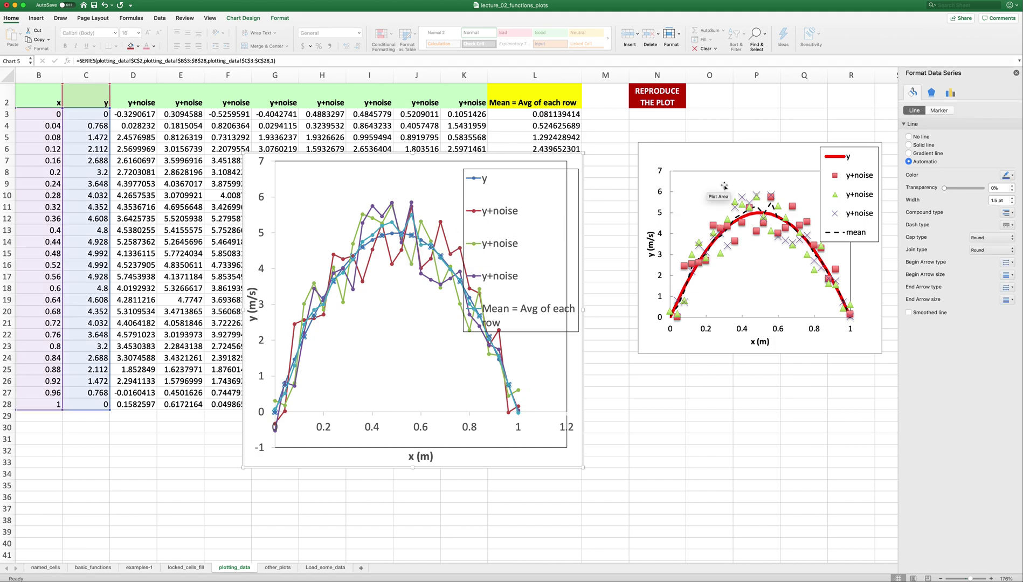
pyautogui.click(939, 111)
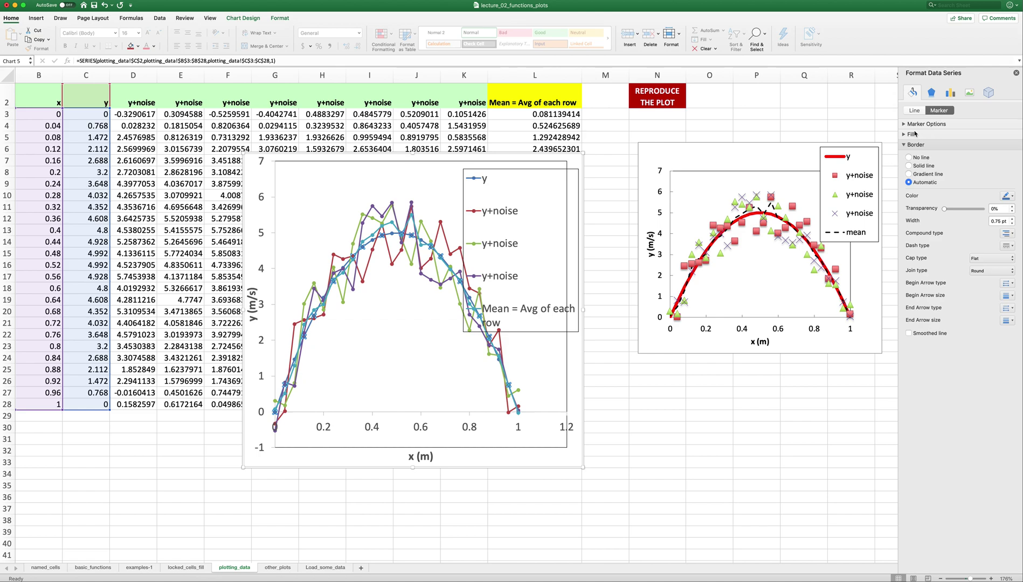
pyautogui.click(926, 124)
pyautogui.click(916, 146)
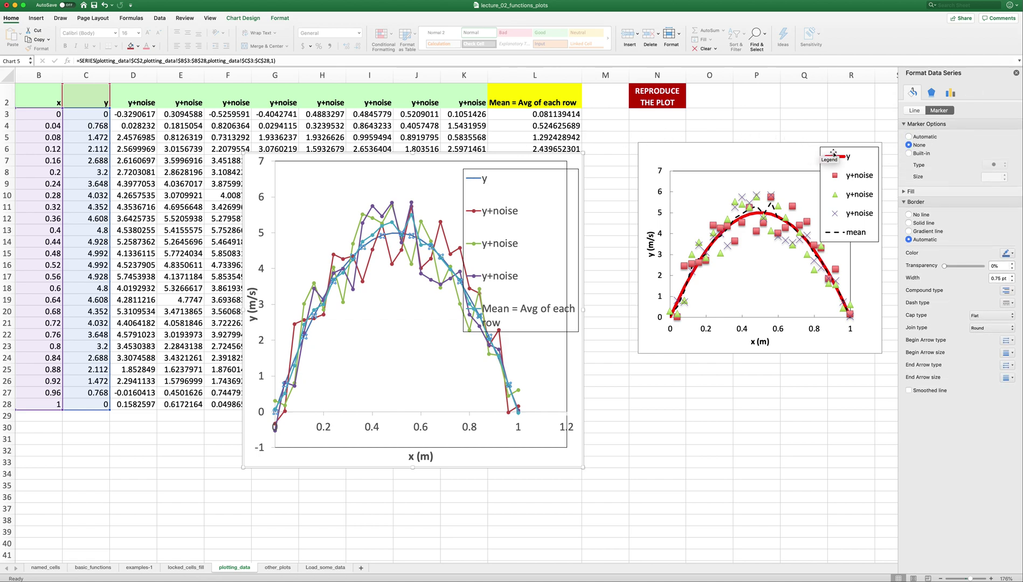
# Format the new chart's y series as a solid red line with a width of 3 pt.
pyautogui.click(915, 111)
pyautogui.click(1006, 176)
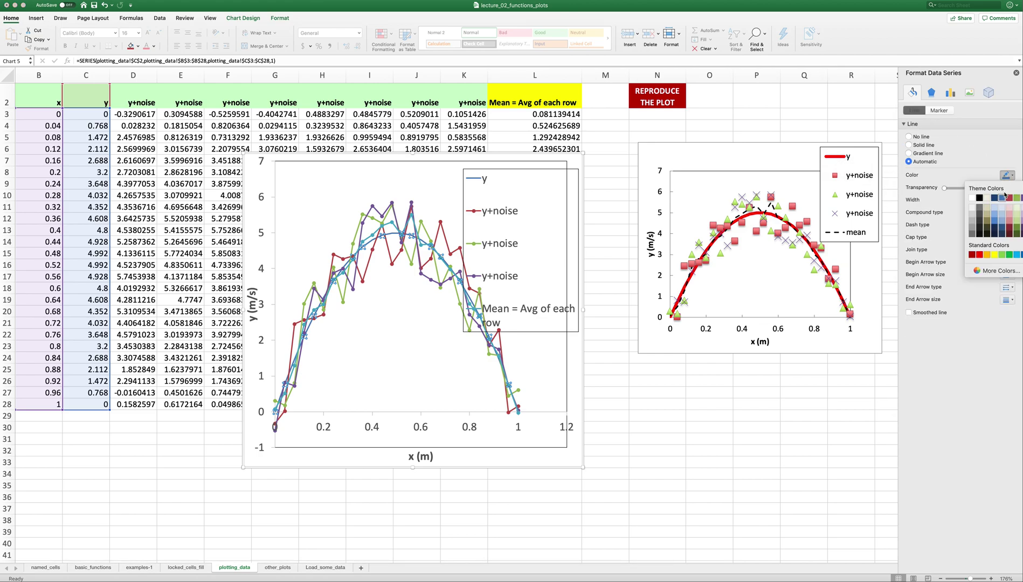
pyautogui.click(980, 255)
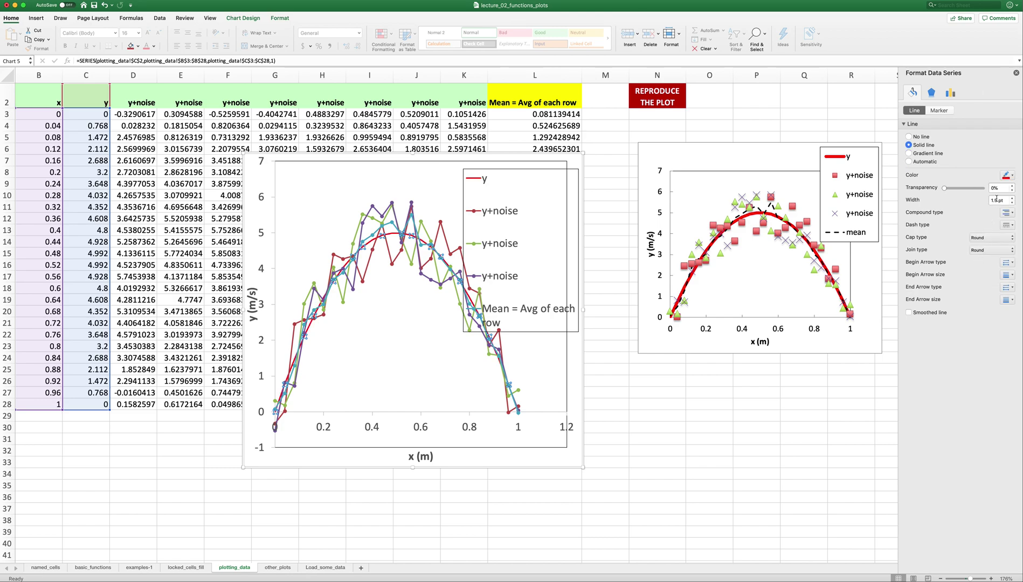
pyautogui.click(1013, 198)
pyautogui.click(1013, 198)
pyautogui.click(1012, 198)
pyautogui.click(1012, 198)
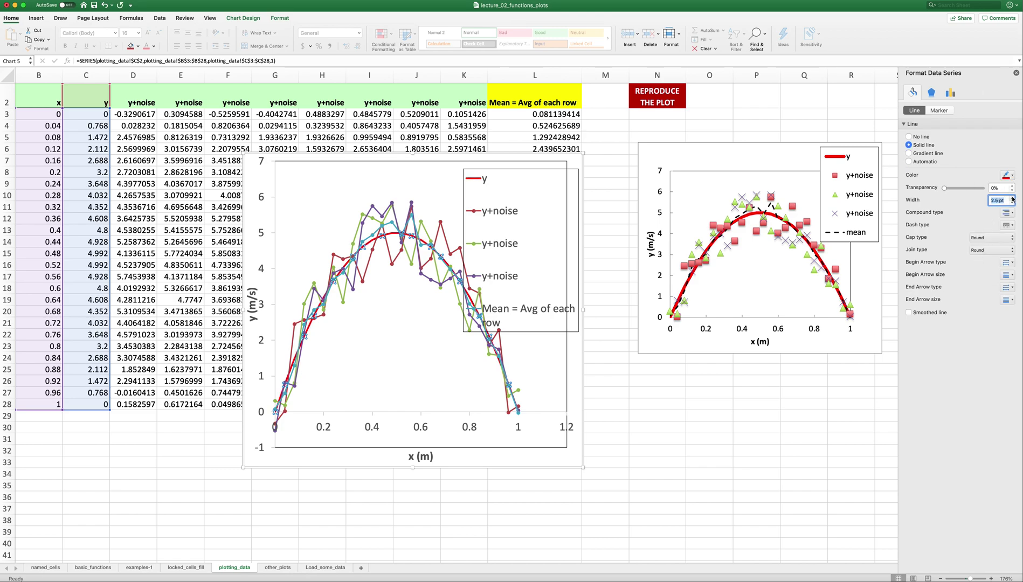
pyautogui.click(1012, 198)
pyautogui.click(1012, 198)
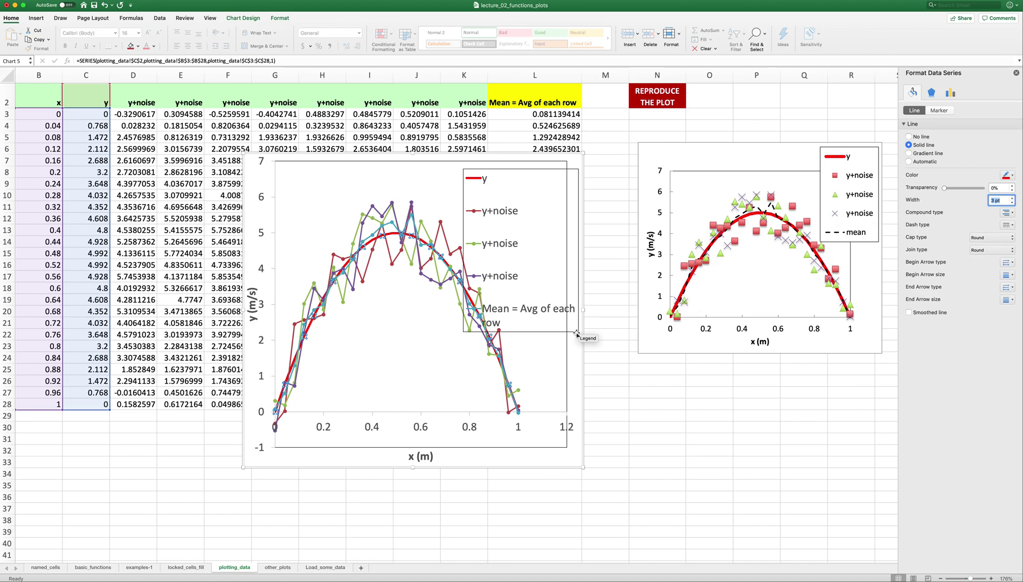
pyautogui.click(615, 378)
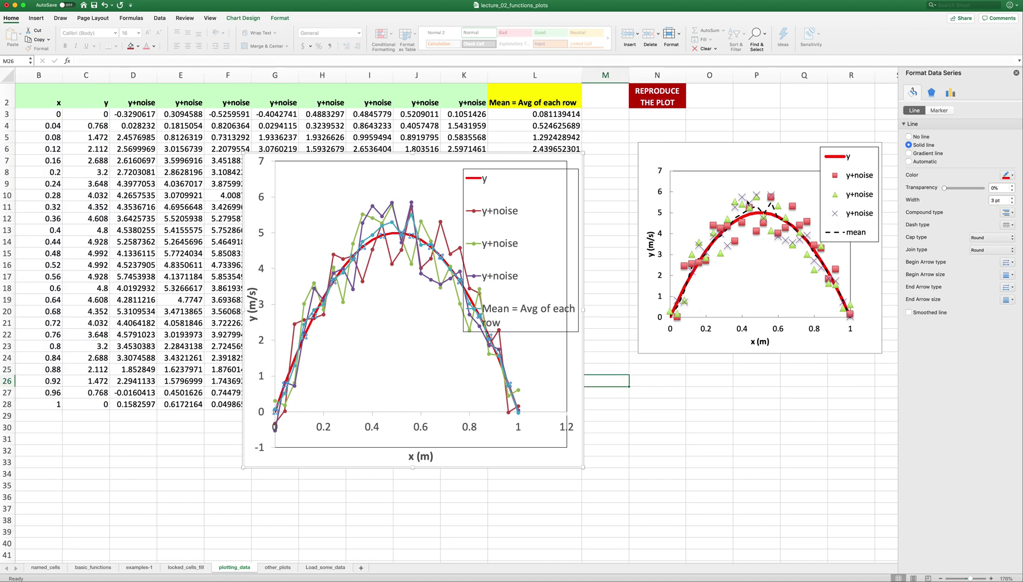
# Give the data point near the peak of the new chart's mean series a black dashed line.
pyautogui.click(770, 209)
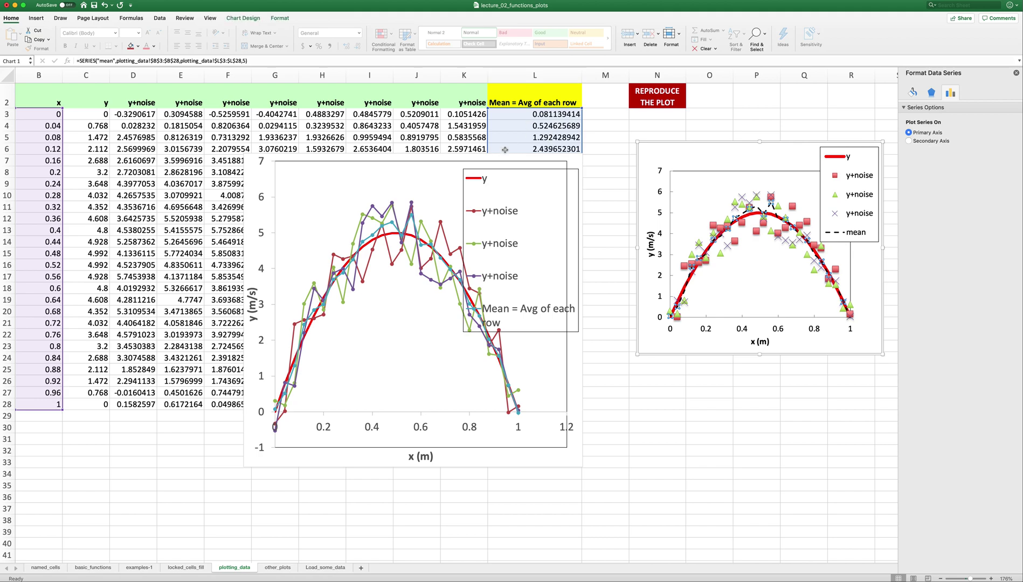
pyautogui.click(393, 226)
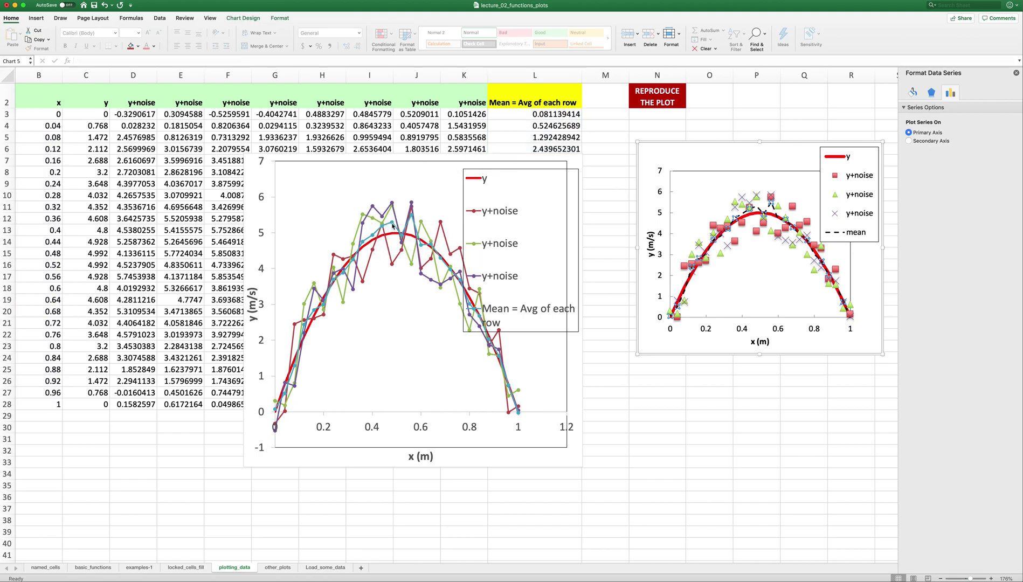
pyautogui.click(393, 224)
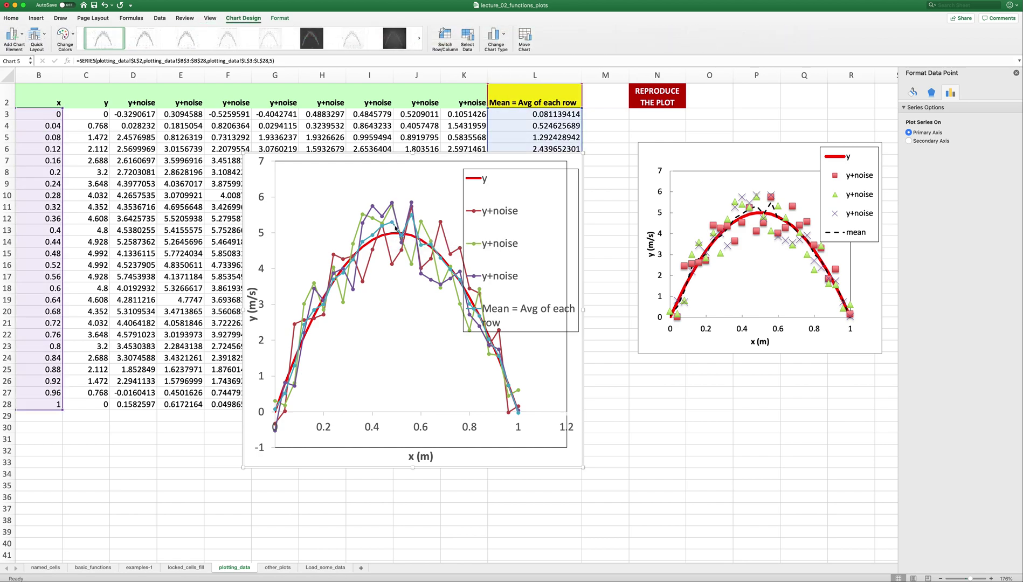
pyautogui.moveTo(376, 234)
pyautogui.click(914, 94)
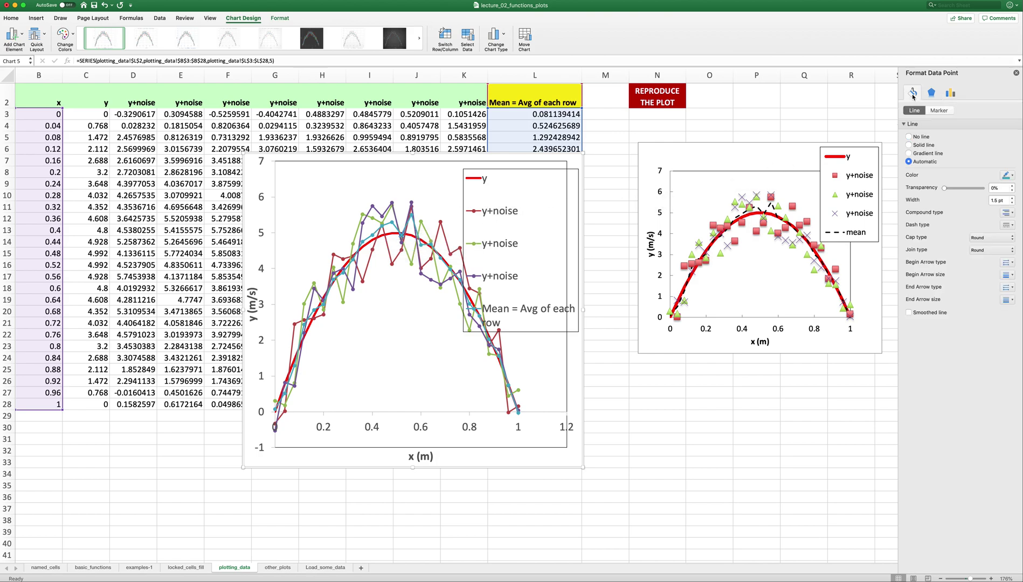
pyautogui.click(939, 110)
pyautogui.click(915, 125)
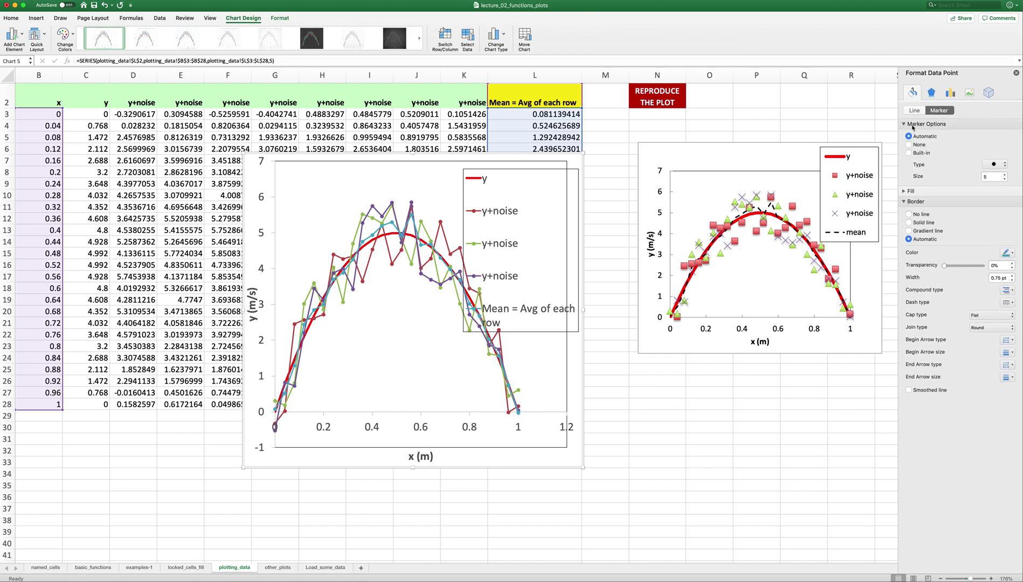
pyautogui.click(915, 111)
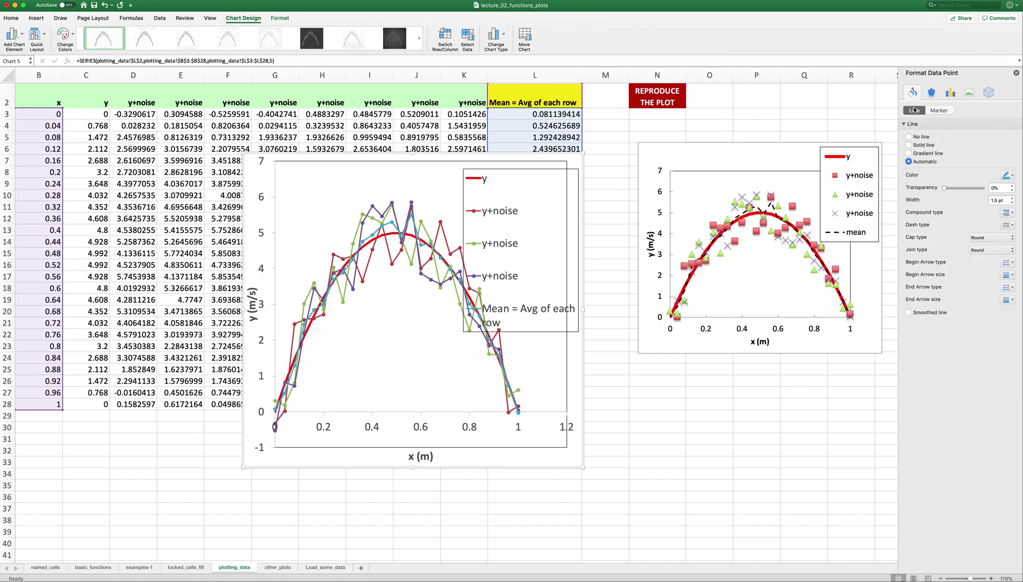
pyautogui.click(1006, 175)
pyautogui.click(1007, 225)
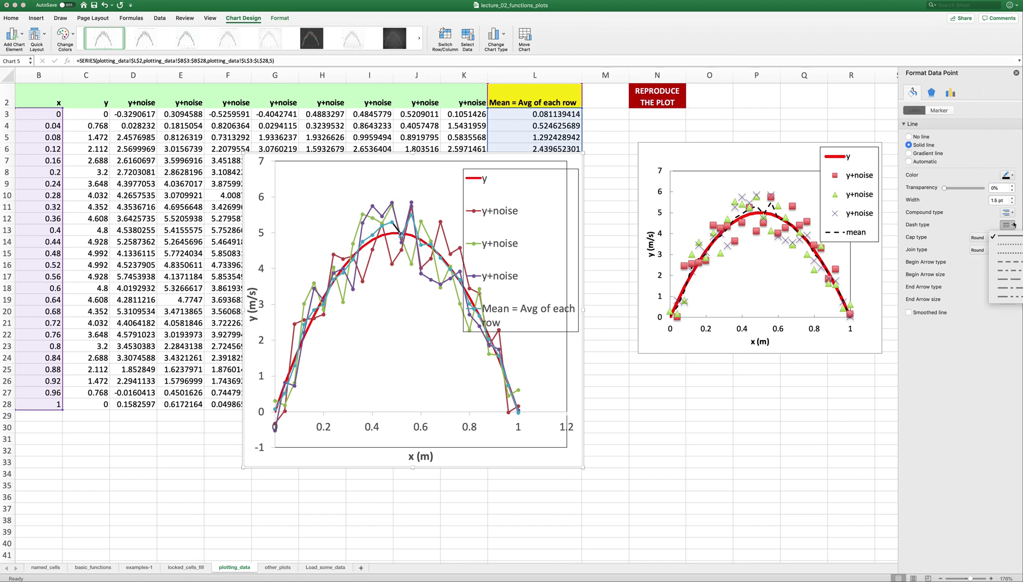
pyautogui.click(1013, 266)
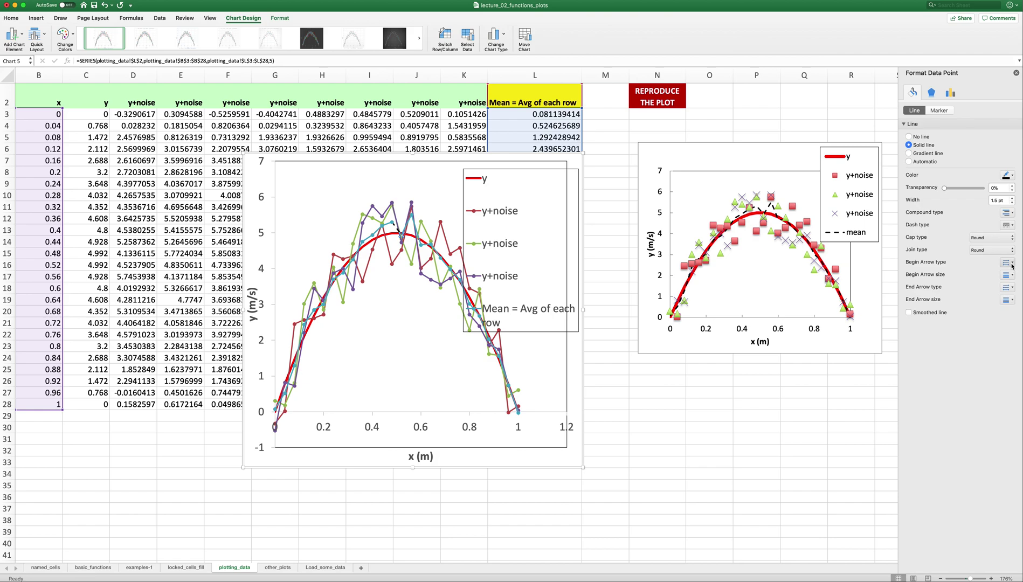
pyautogui.click(600, 321)
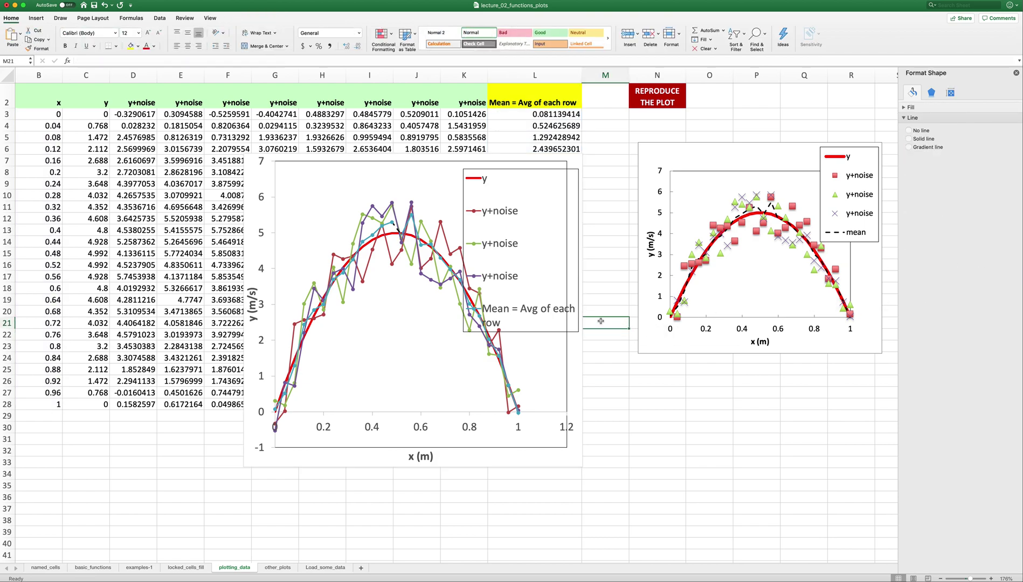
# Remove the connecting line from the new chart's first y+noise series (column D), leaving only its markers.
pyautogui.click(600, 302)
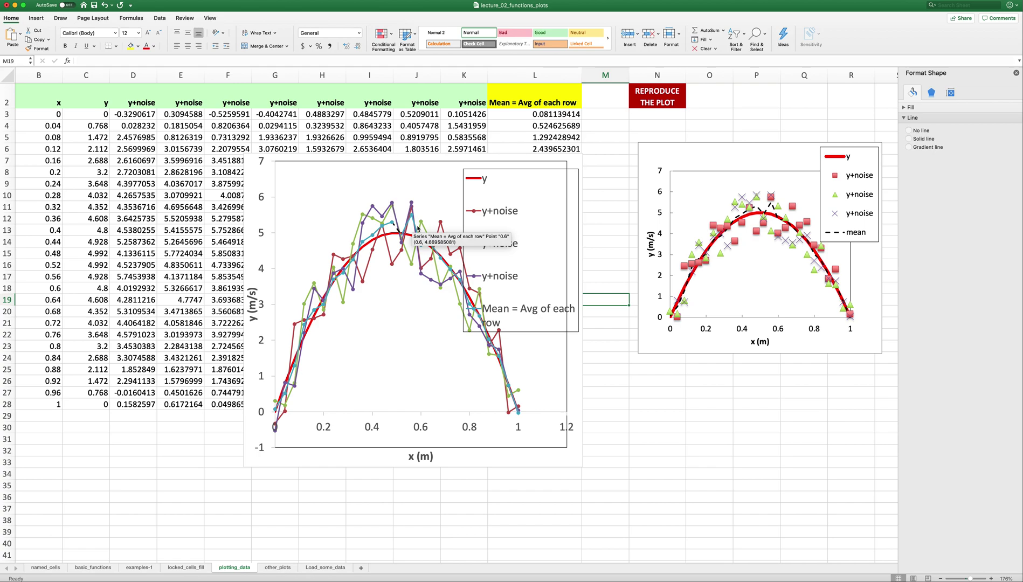
pyautogui.click(439, 231)
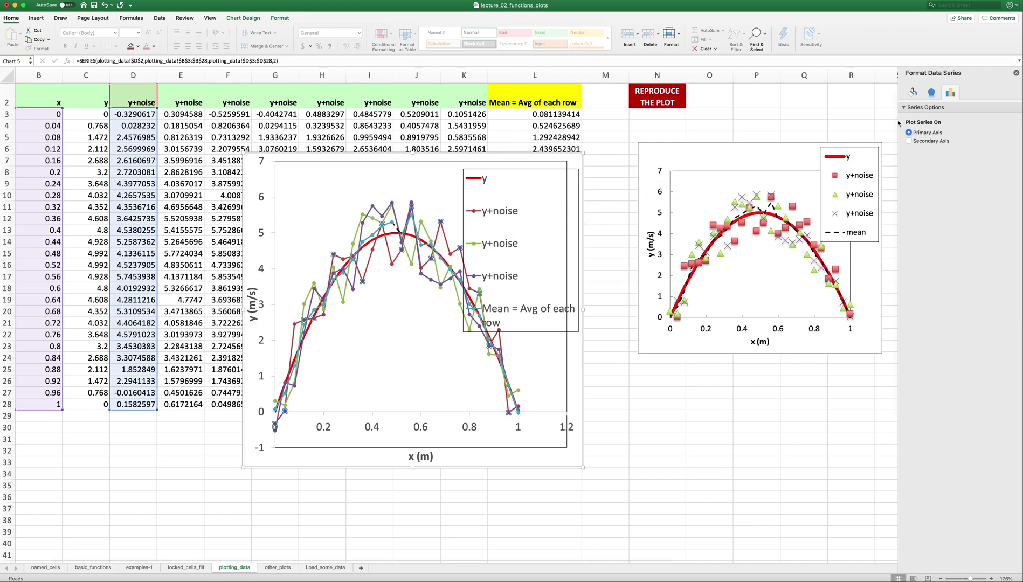
pyautogui.click(914, 92)
pyautogui.click(938, 110)
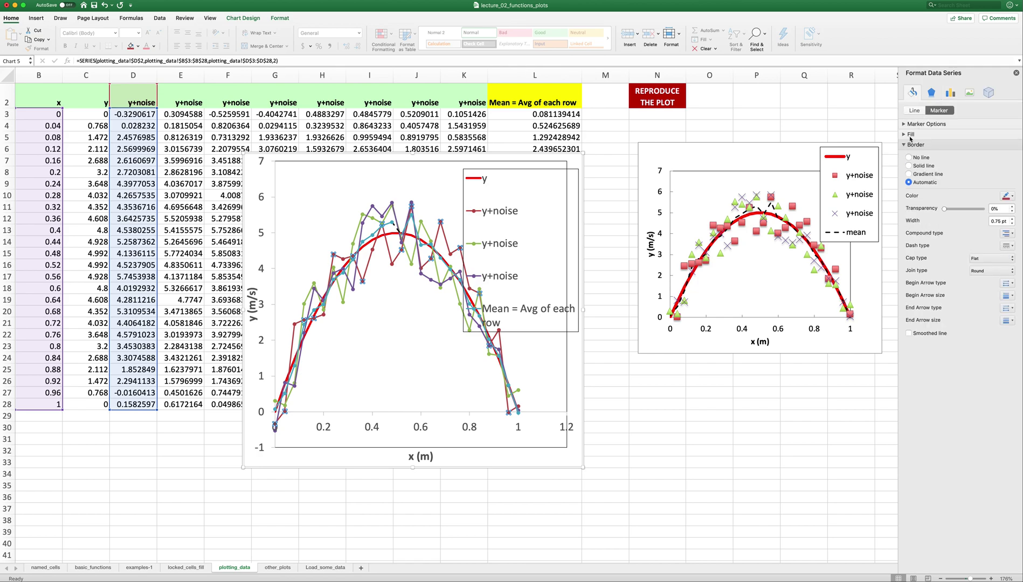
pyautogui.click(915, 110)
pyautogui.click(917, 138)
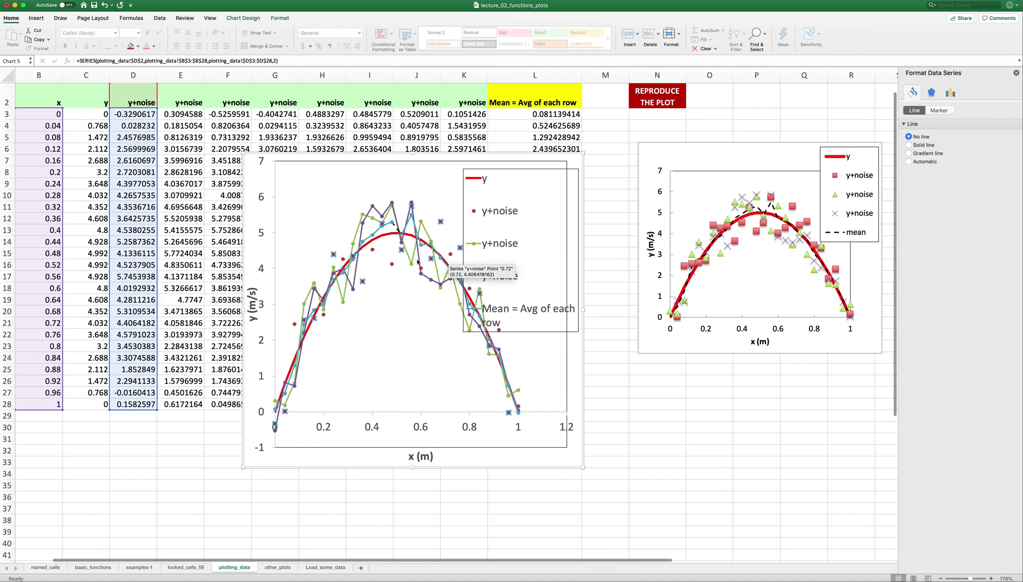
# Remove the connecting lines from the new chart's second and third y+noise series (columns E and F).
pyautogui.click(378, 222)
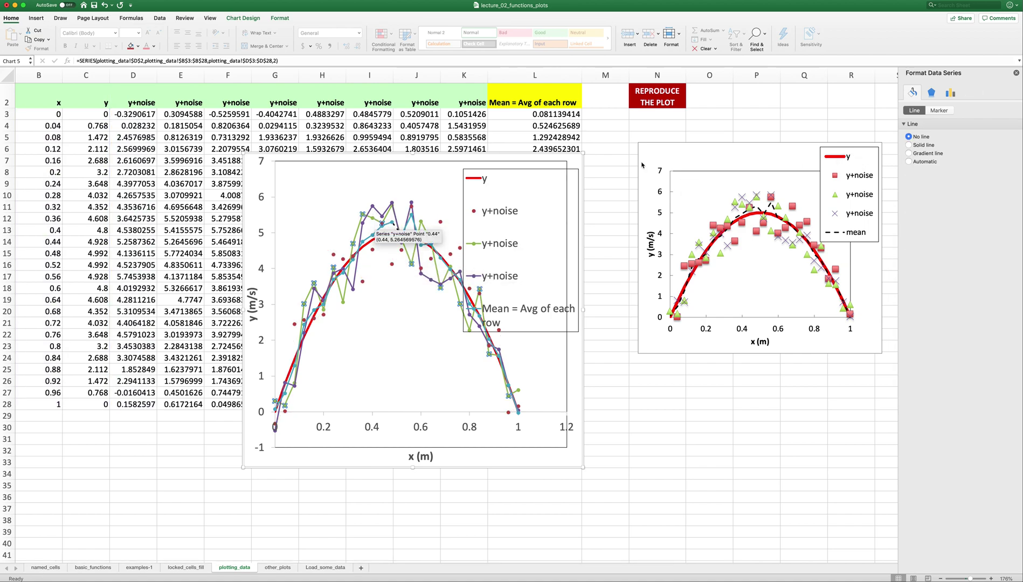
pyautogui.click(909, 162)
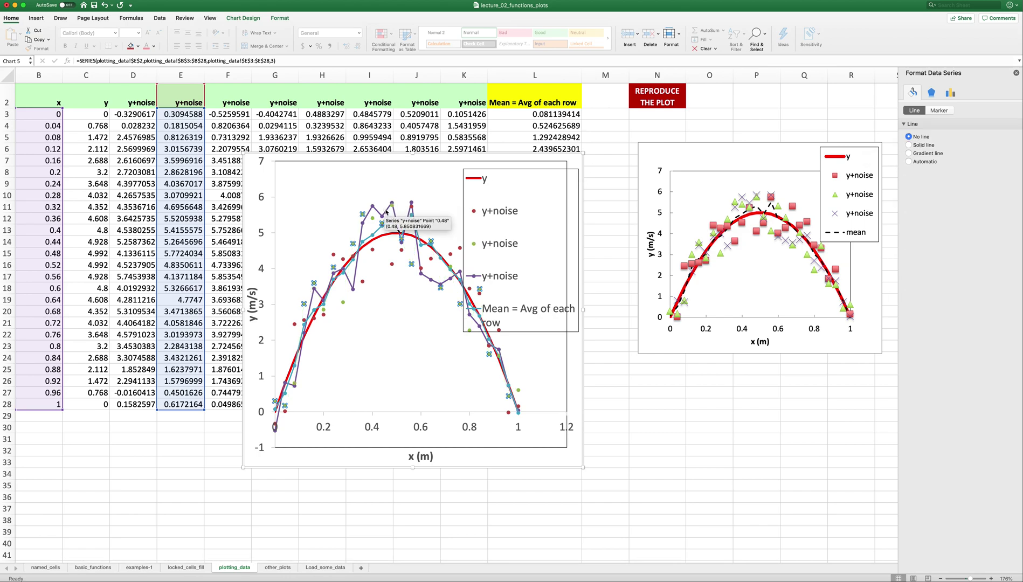
pyautogui.click(909, 137)
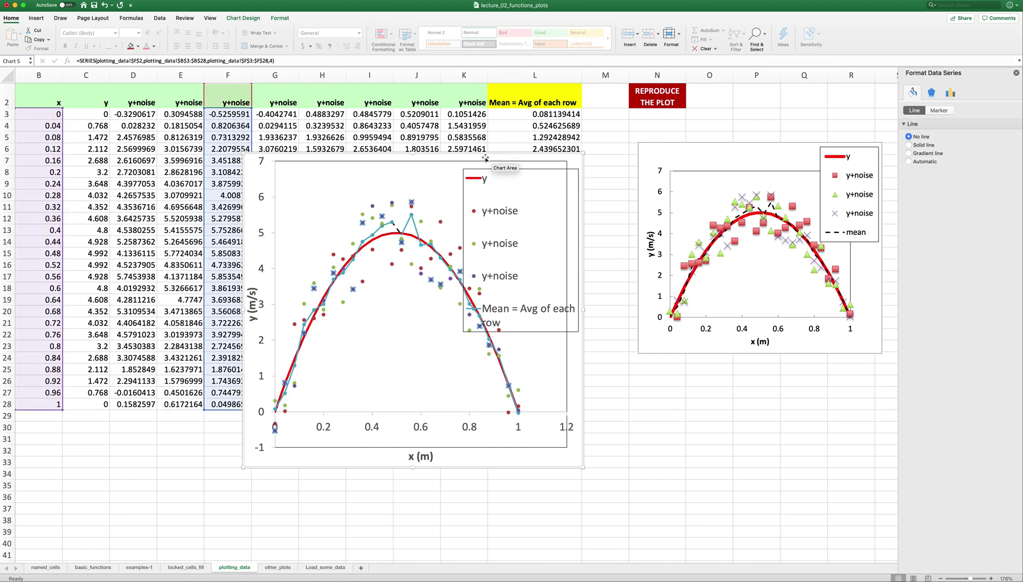
# Give the third y+noise series (column F) built-in X-shaped markers with size 8.
pyautogui.click(386, 194)
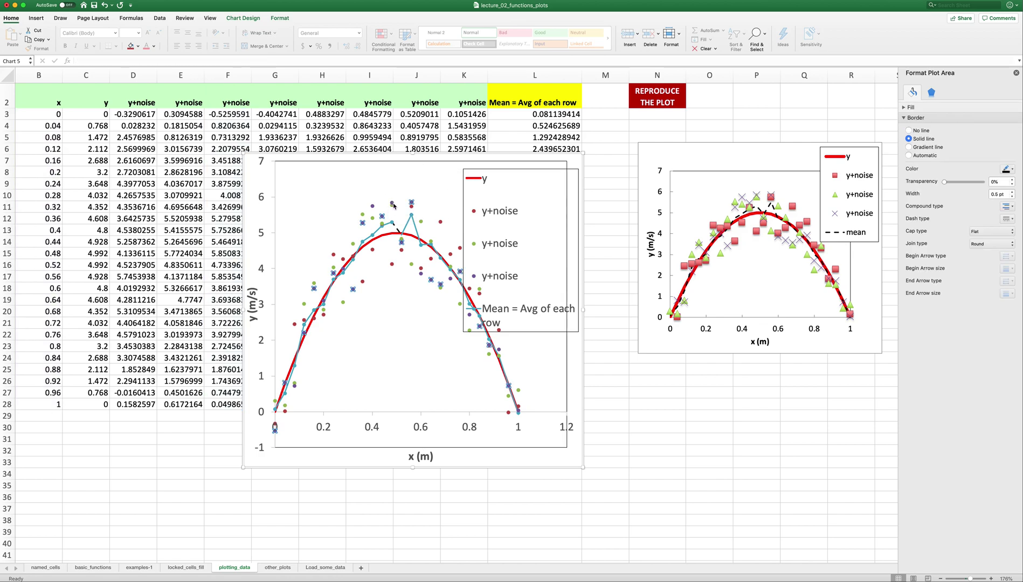
pyautogui.click(393, 204)
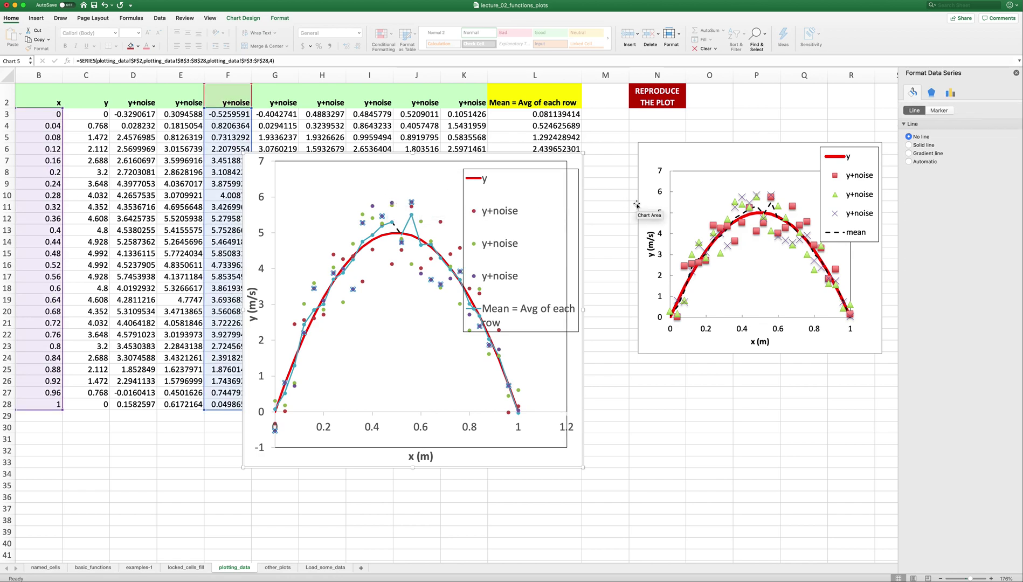
pyautogui.click(937, 111)
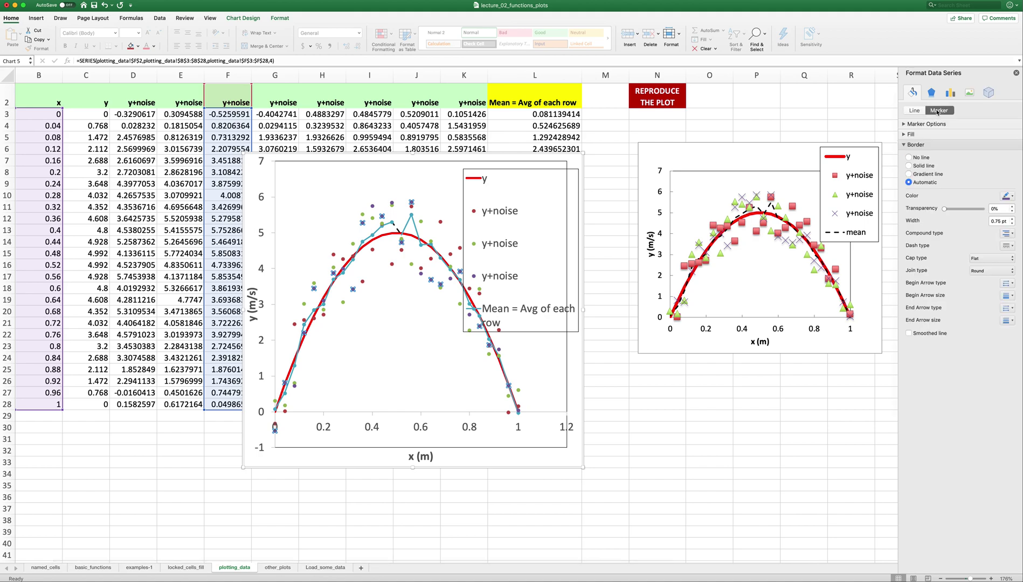
pyautogui.click(912, 124)
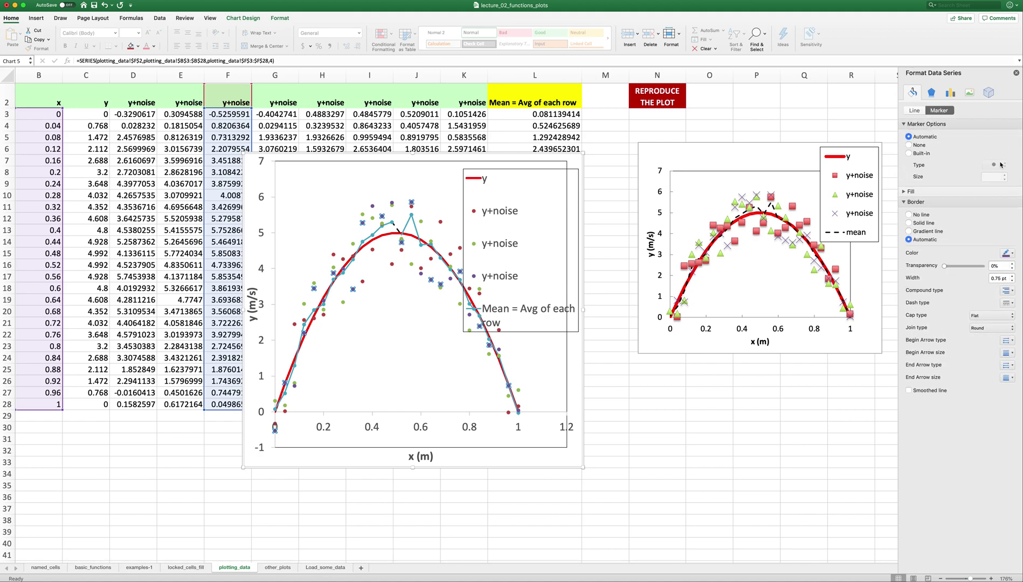
pyautogui.click(921, 153)
pyautogui.click(997, 164)
pyautogui.click(995, 136)
pyautogui.click(1005, 175)
pyautogui.click(1006, 174)
pyautogui.click(1006, 174)
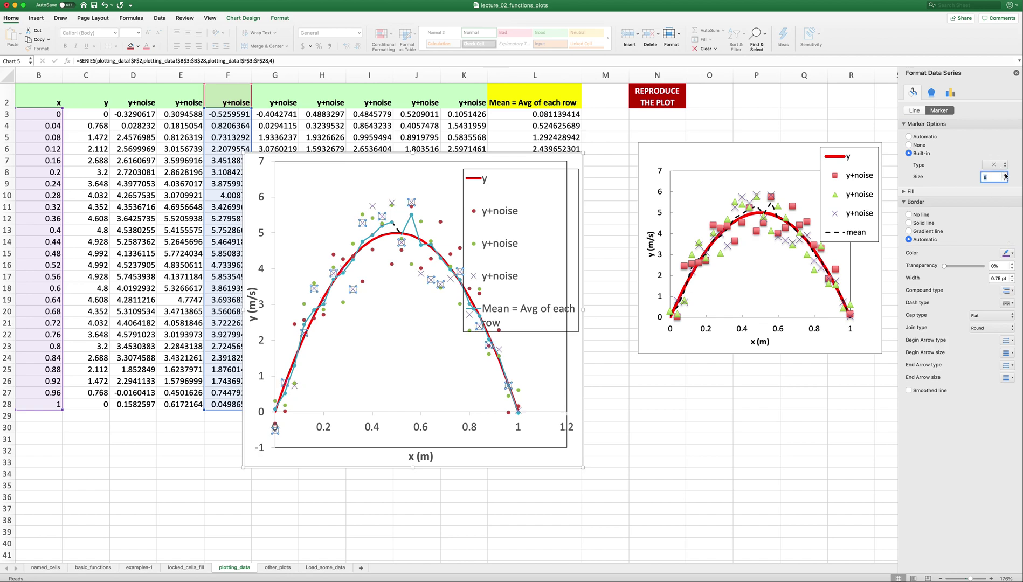
pyautogui.click(394, 208)
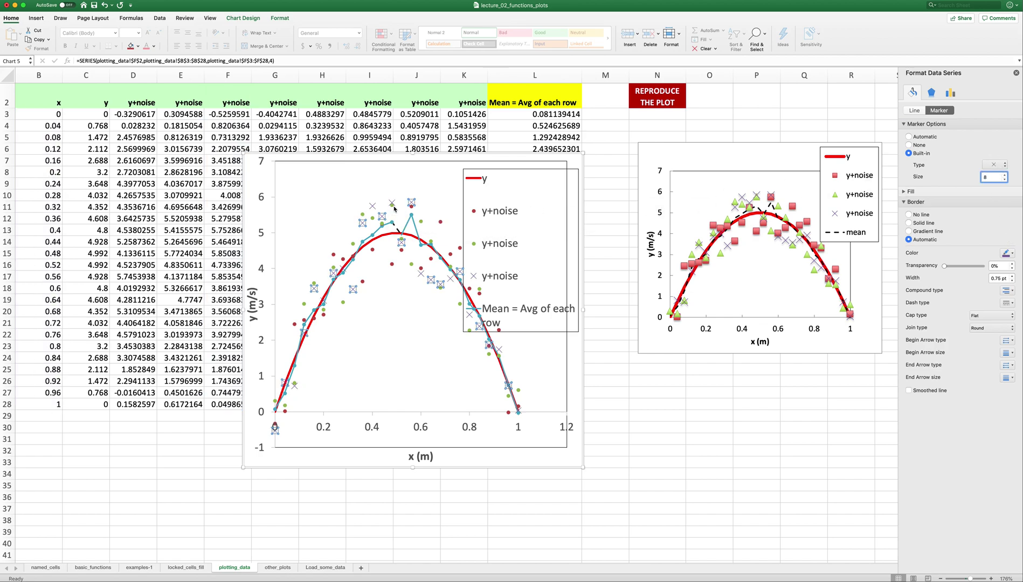
pyautogui.click(394, 208)
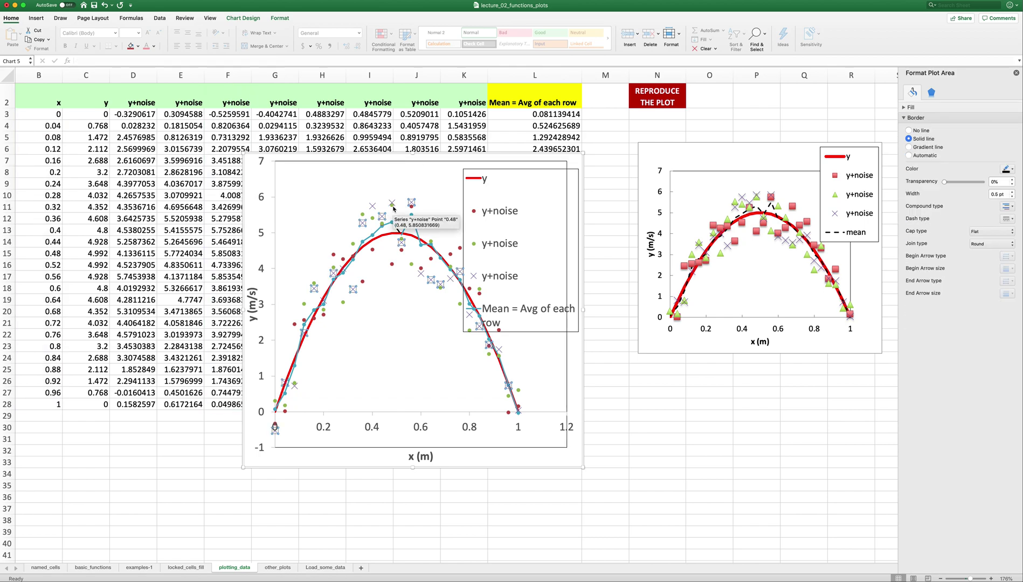
pyautogui.click(394, 208)
pyautogui.click(392, 209)
pyautogui.click(392, 208)
pyautogui.click(393, 209)
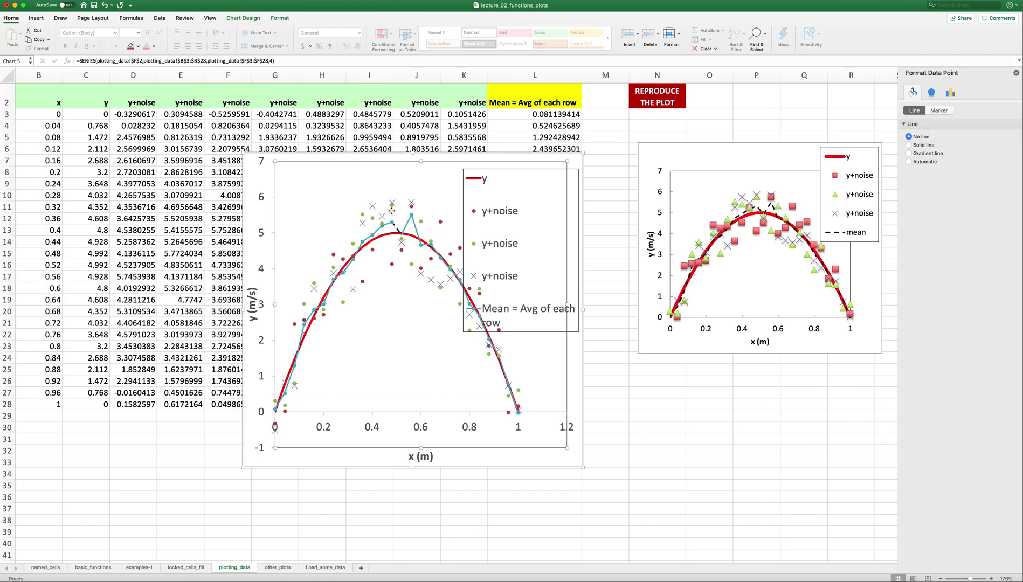
# Give the first y+noise series (column D) built-in square markers with size 8.
pyautogui.click(441, 222)
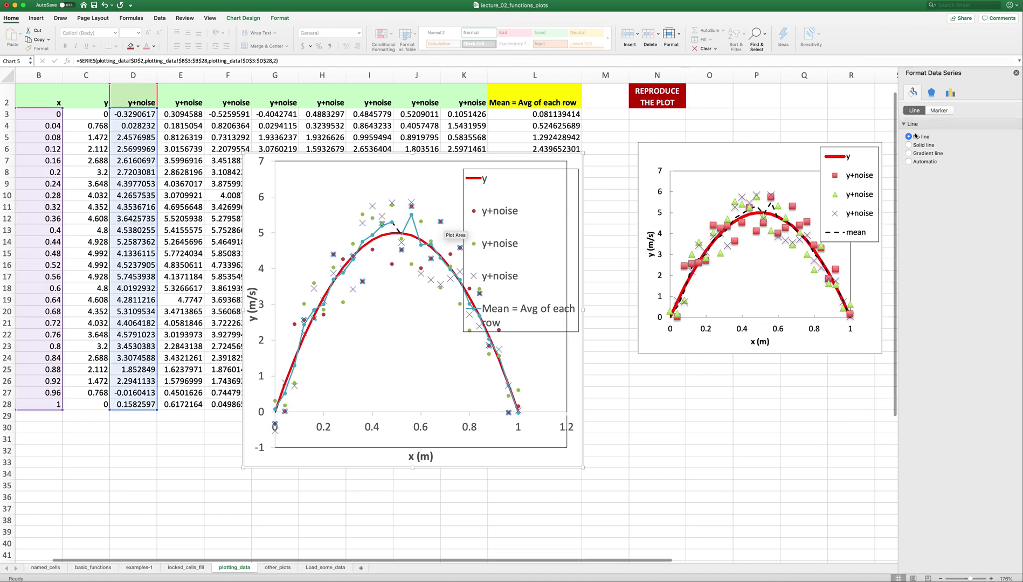
pyautogui.click(938, 110)
pyautogui.click(913, 125)
pyautogui.click(993, 163)
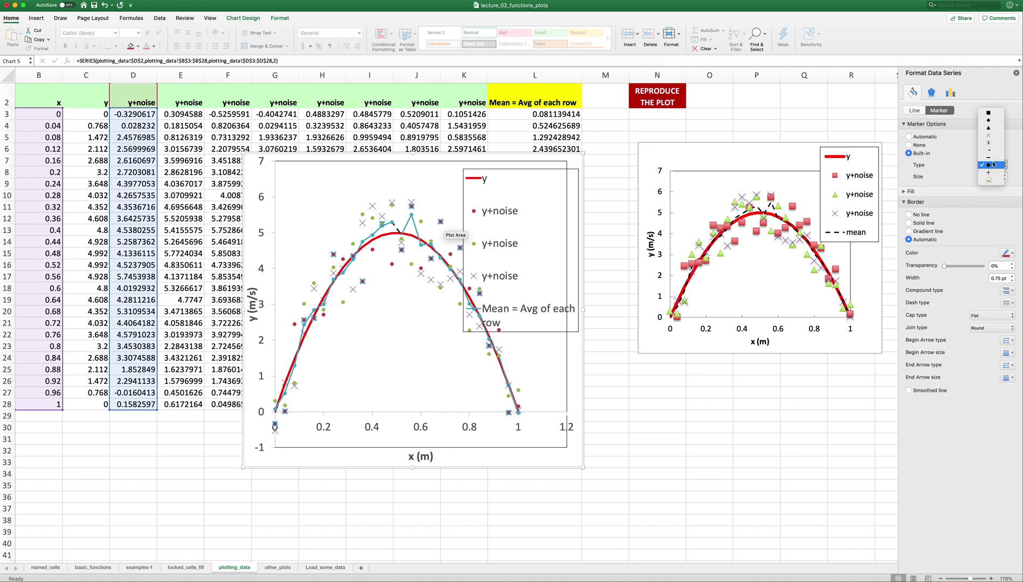
pyautogui.click(990, 113)
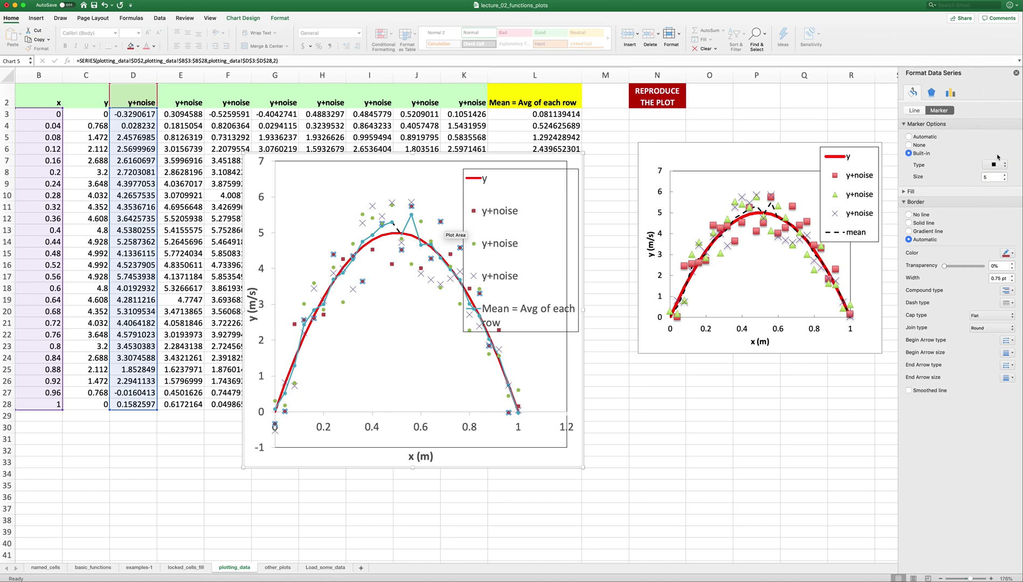
pyautogui.click(1004, 176)
pyautogui.click(1005, 176)
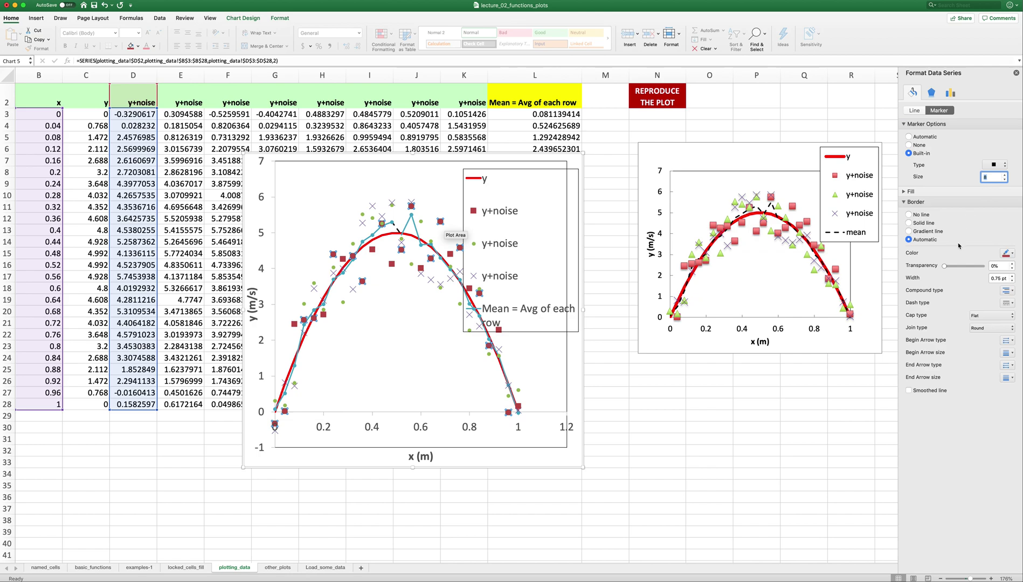
pyautogui.click(911, 192)
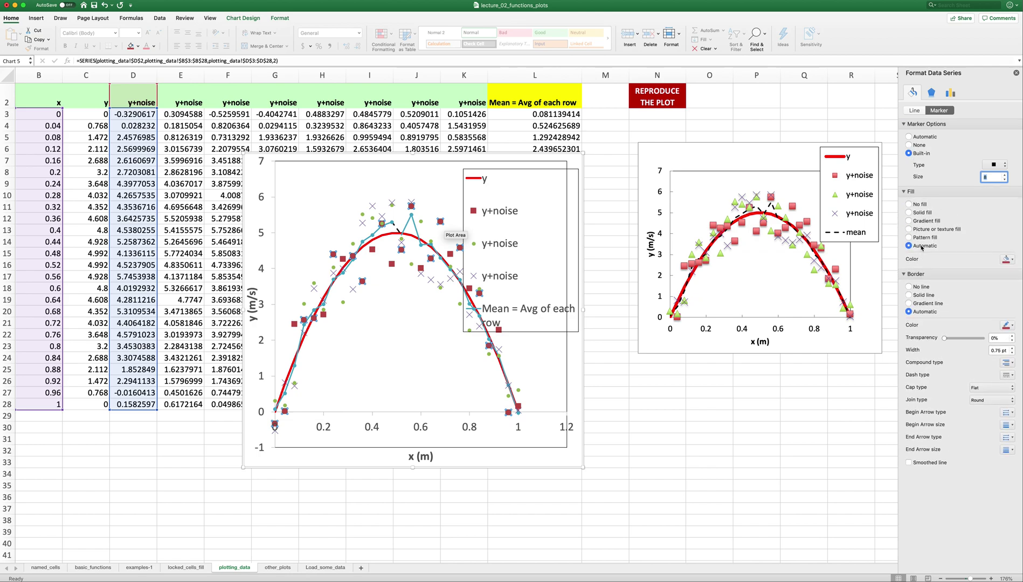
pyautogui.click(912, 192)
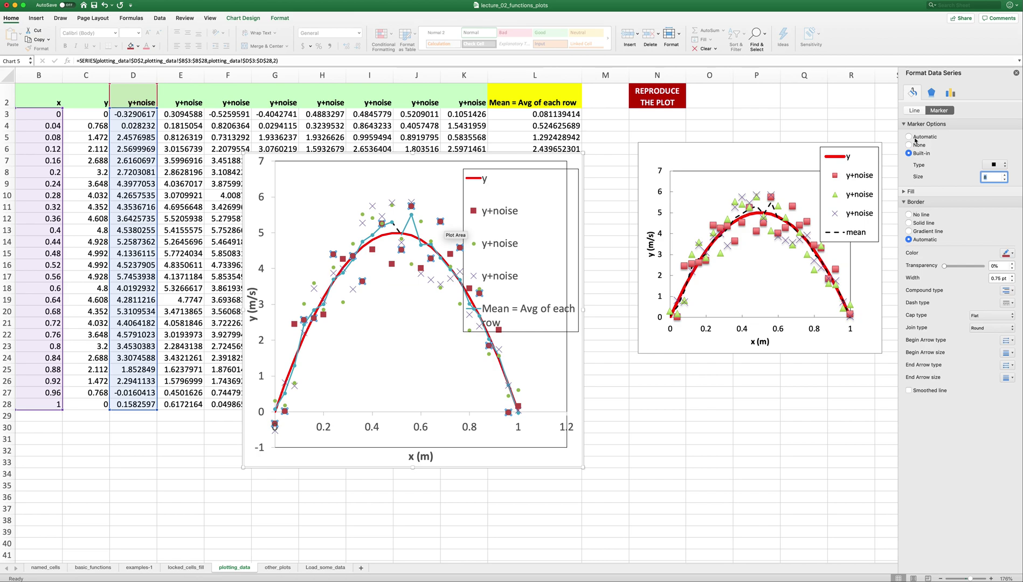
# Give the second y+noise series (column E) built-in triangle markers with size 8.
pyautogui.click(431, 193)
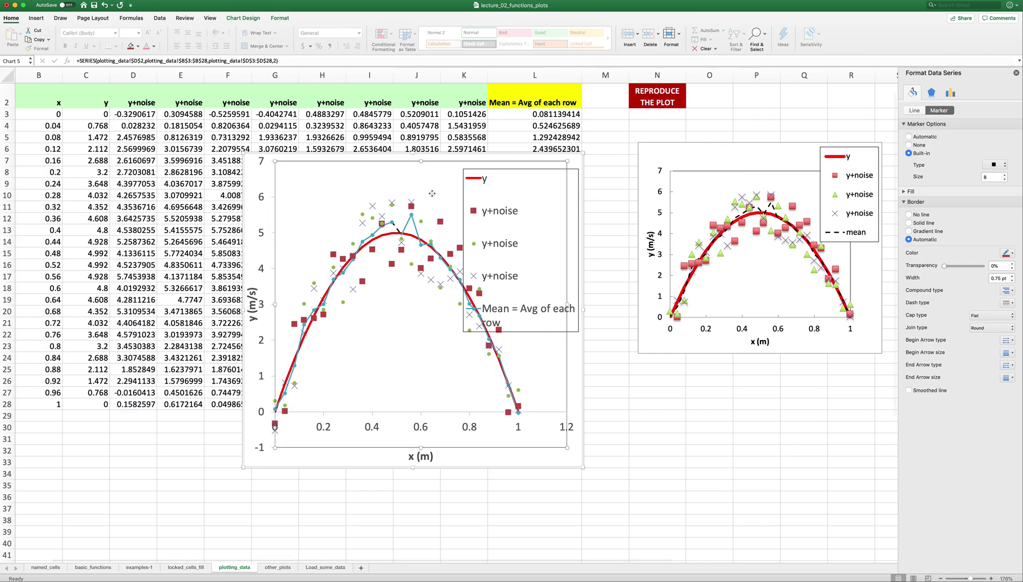
pyautogui.click(421, 225)
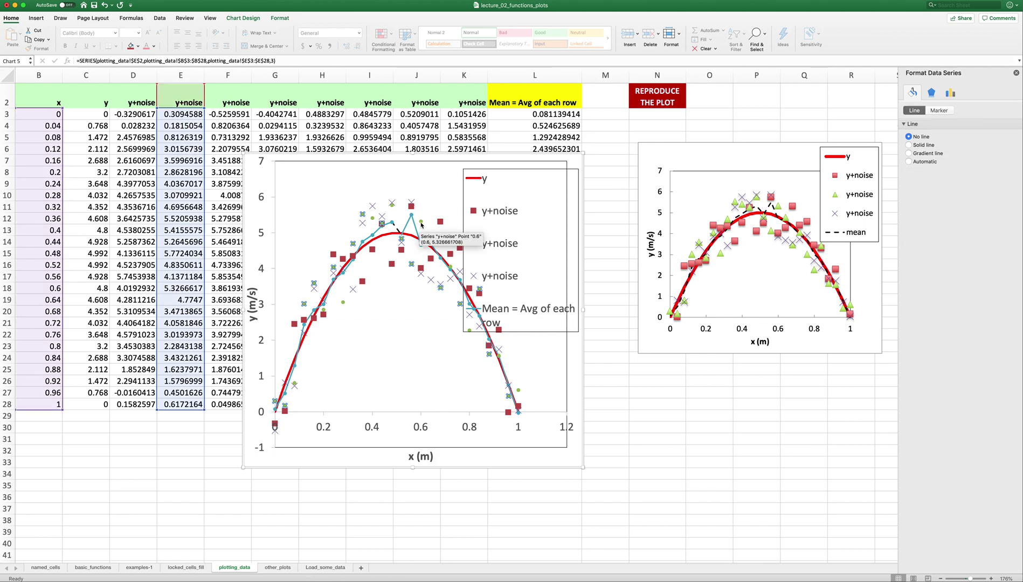
pyautogui.click(939, 110)
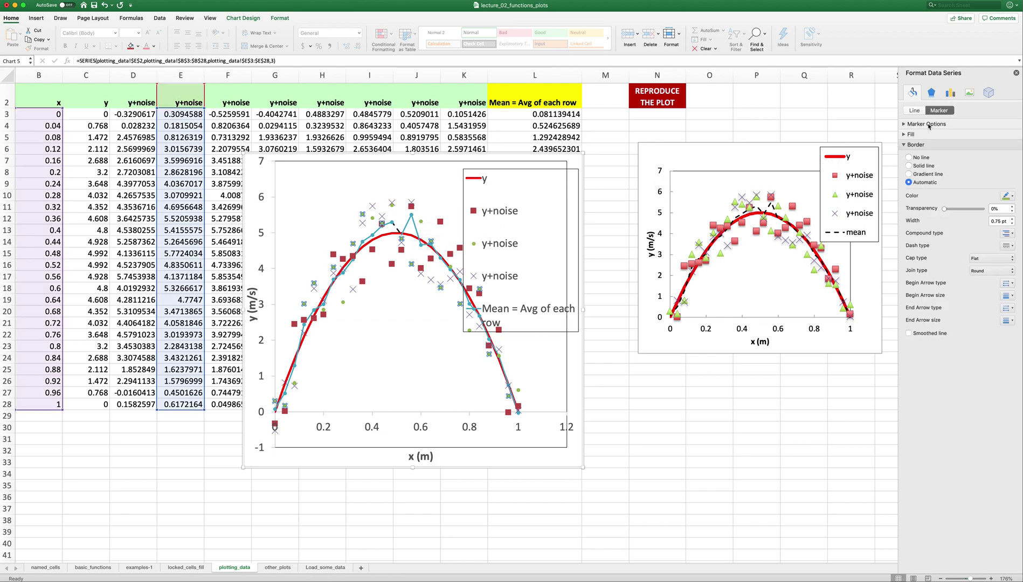
pyautogui.click(927, 125)
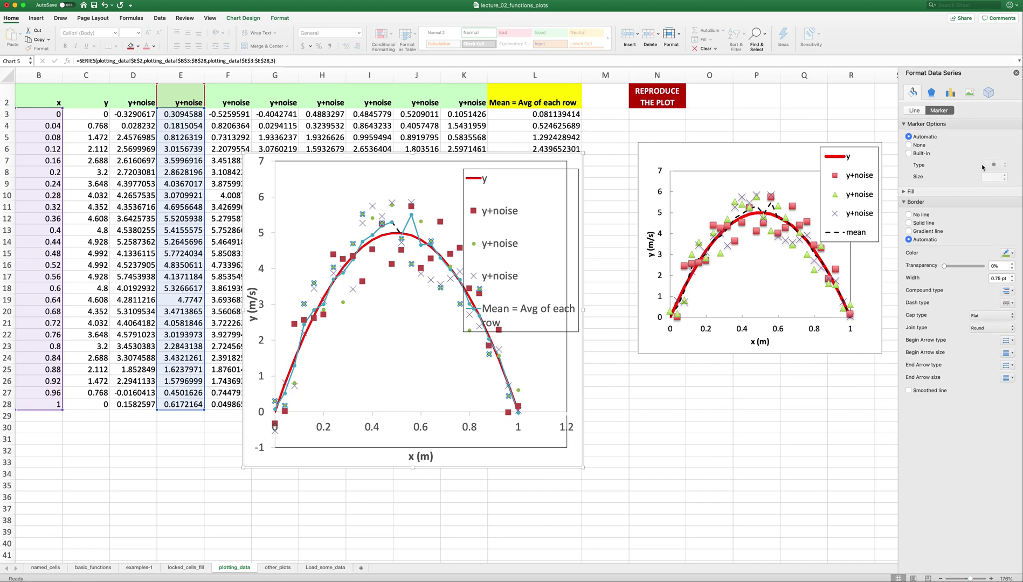
pyautogui.click(928, 155)
pyautogui.click(993, 165)
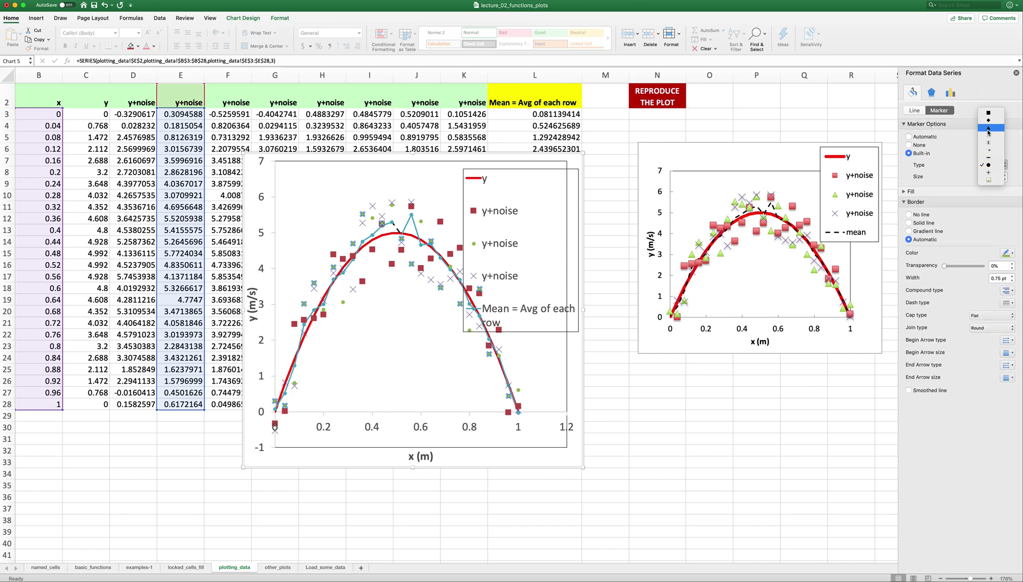
pyautogui.click(989, 128)
pyautogui.click(1005, 177)
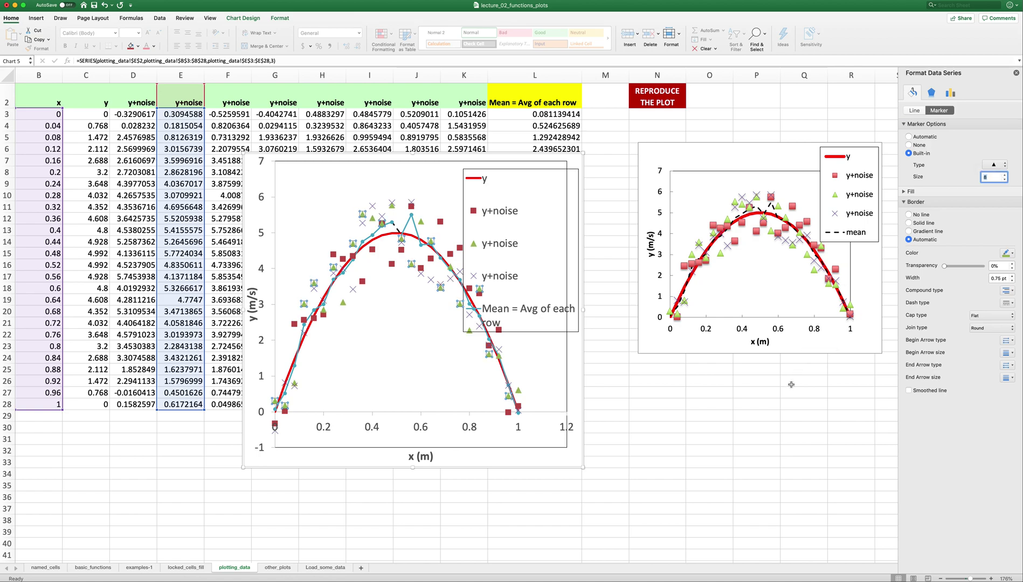
pyautogui.click(766, 386)
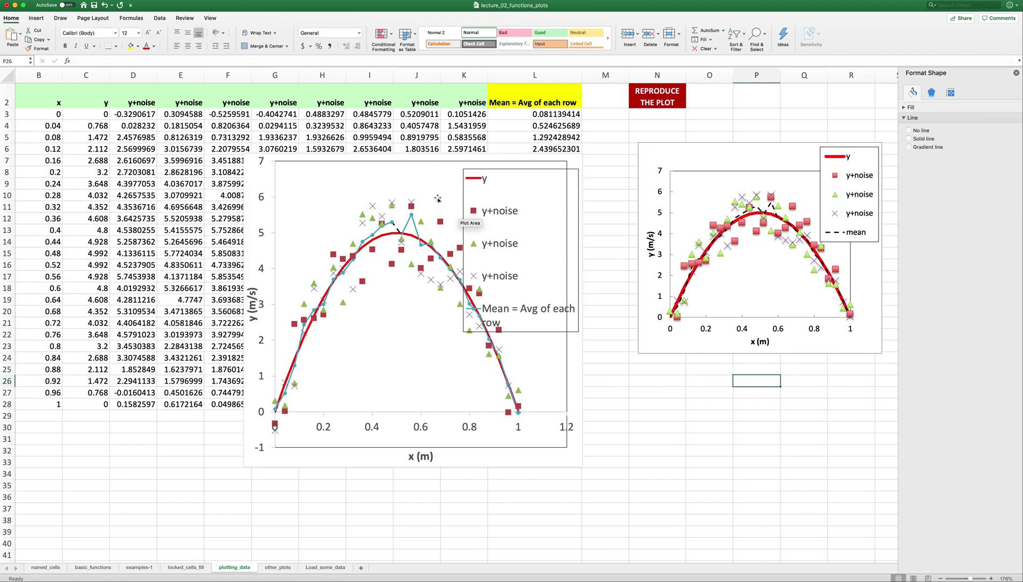
# Rename the "Mean = Avg of each row" series to "mean" in the new chart's data source.
pyautogui.click(489, 173)
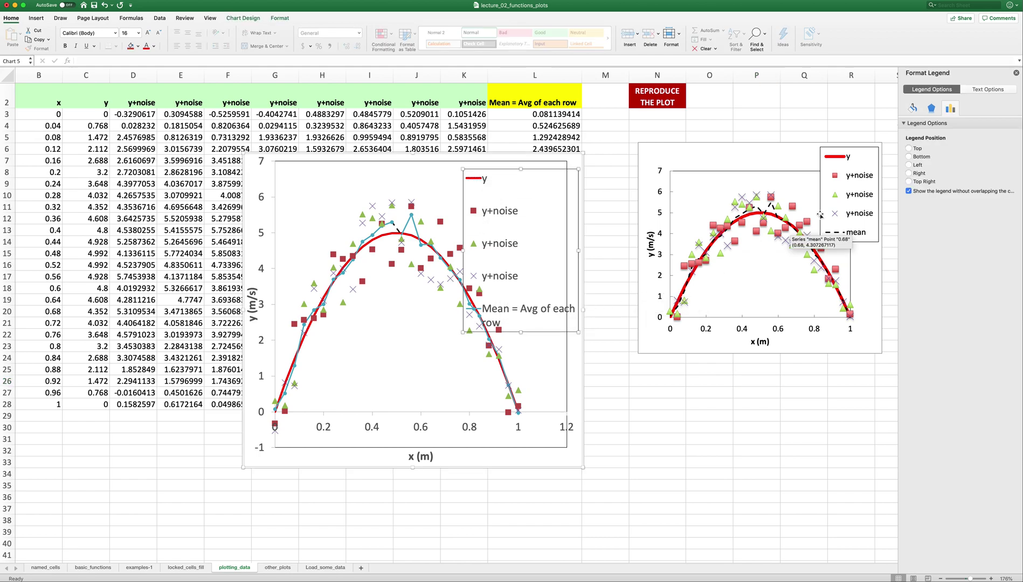
pyautogui.click(450, 155)
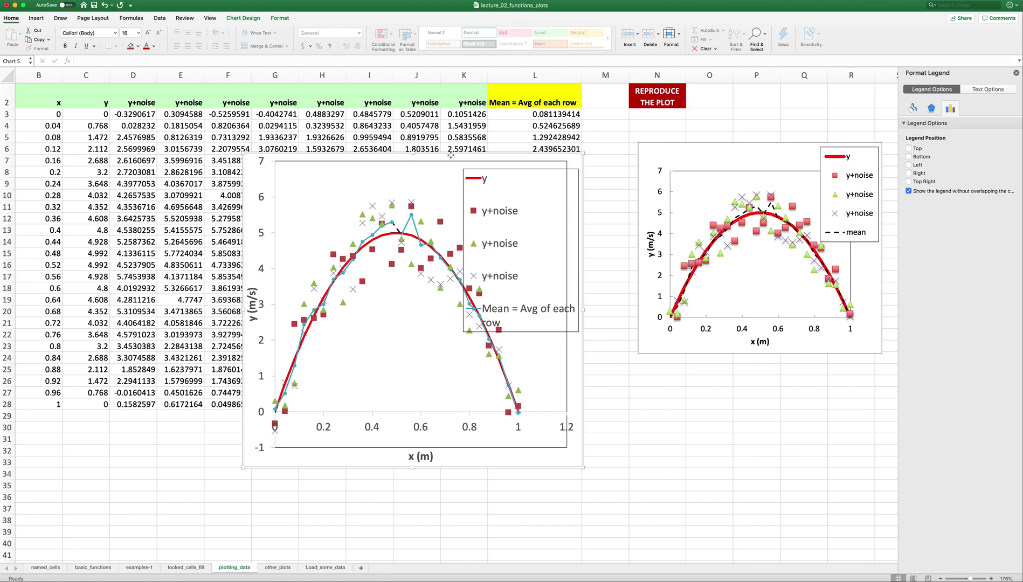
pyautogui.rightClick(450, 156)
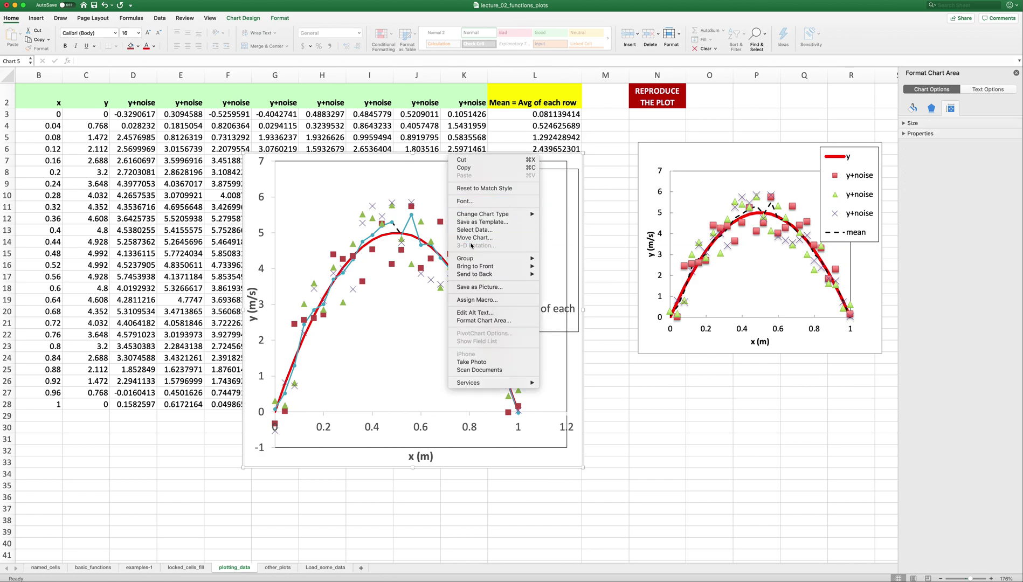
pyautogui.moveTo(479, 277)
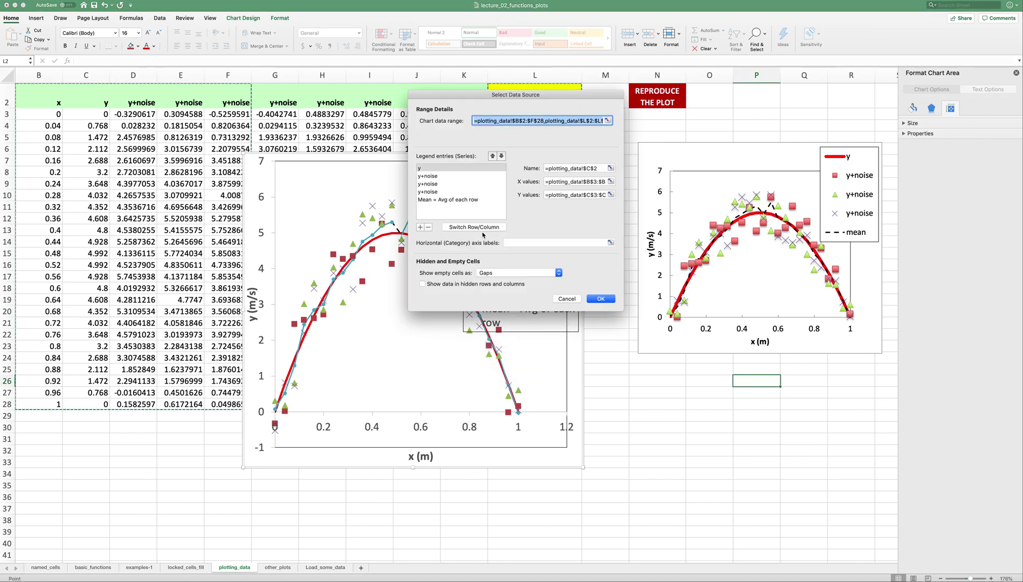
pyautogui.click(438, 199)
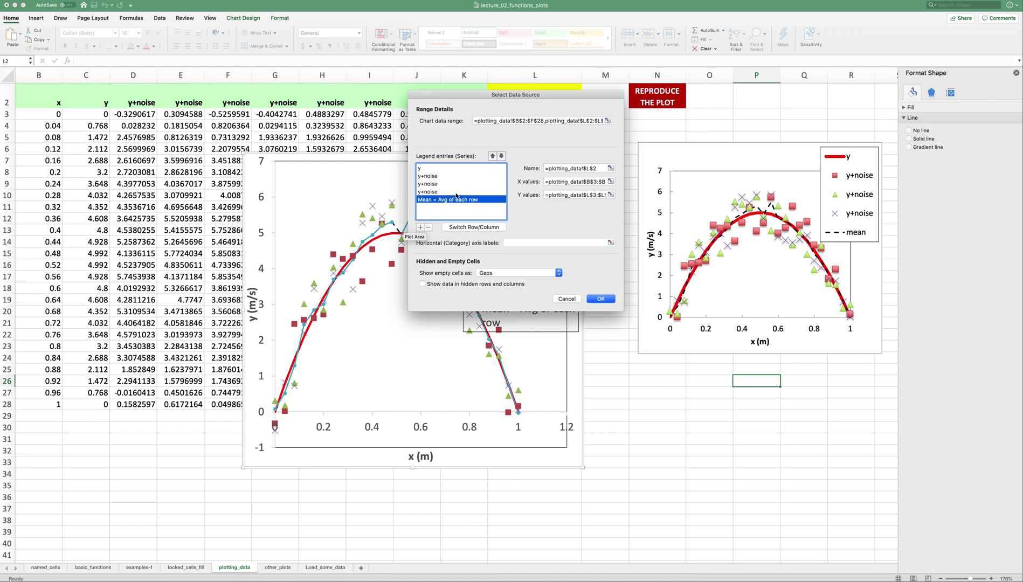
pyautogui.click(573, 167)
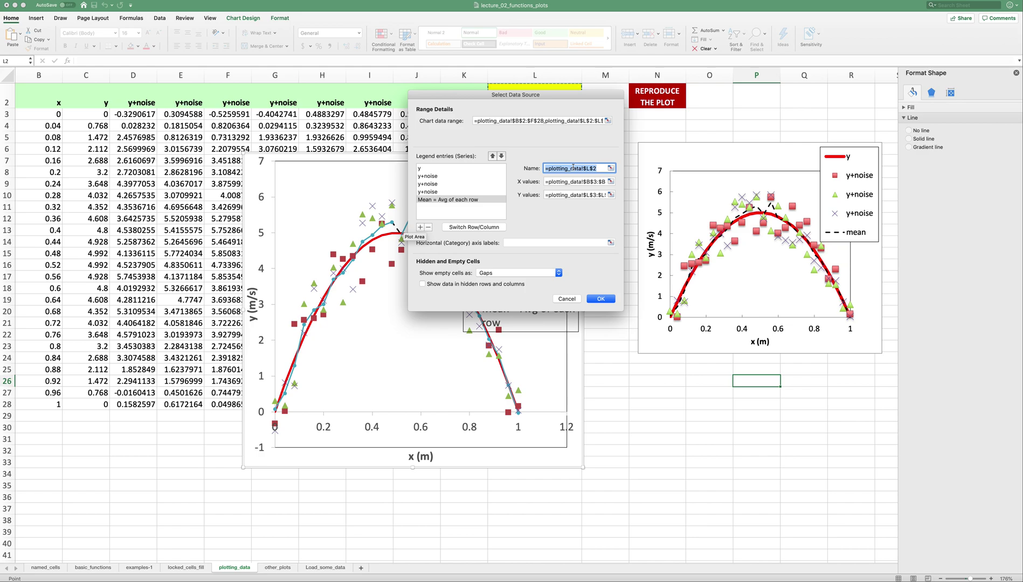
pyautogui.write('mean')
pyautogui.click(601, 299)
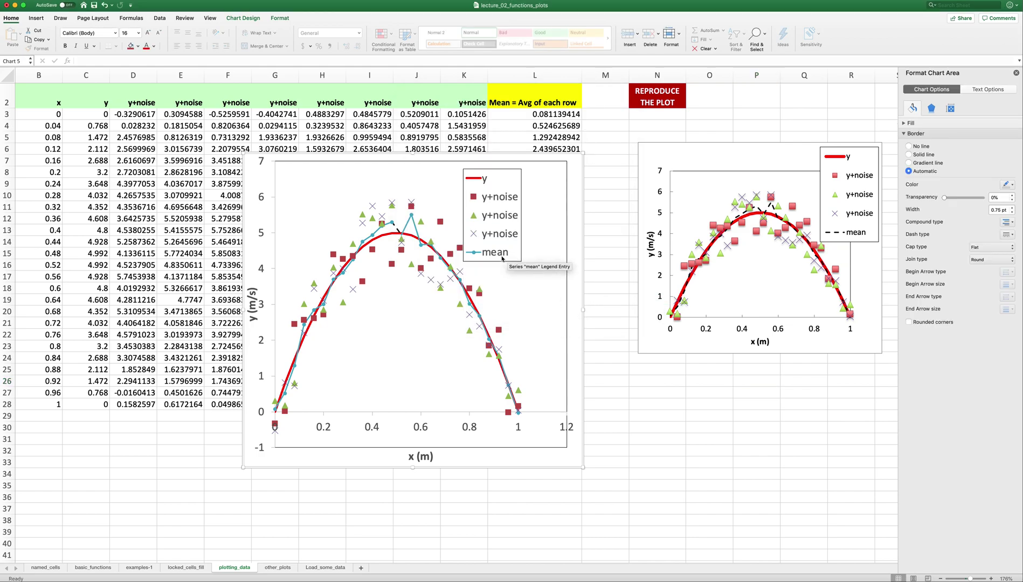
# Move the new chart's legend slightly up and to the right within the plot area.
pyautogui.click(520, 245)
pyautogui.moveTo(520, 246); pyautogui.dragTo(572, 247)
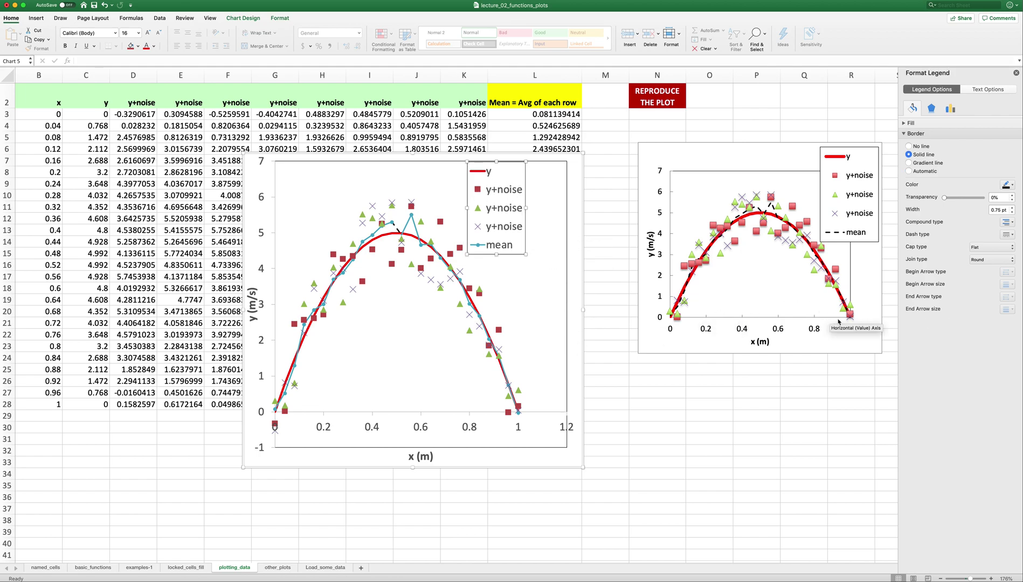
pyautogui.press('Escape')
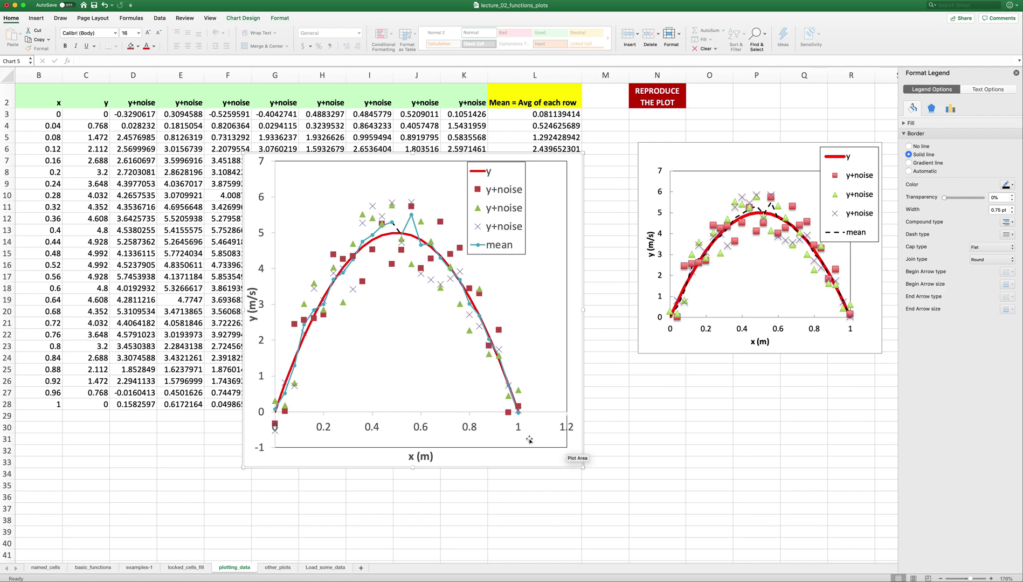
# Set the new chart's horizontal axis maximum to 1 and make the vertical axis cross at axis value 0.0.
pyautogui.click(518, 428)
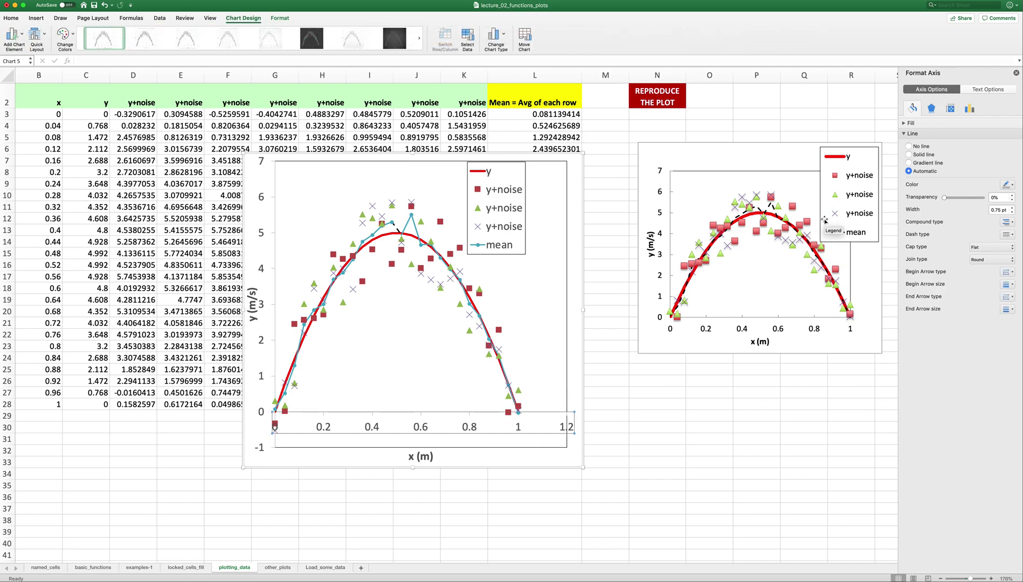
pyautogui.click(970, 110)
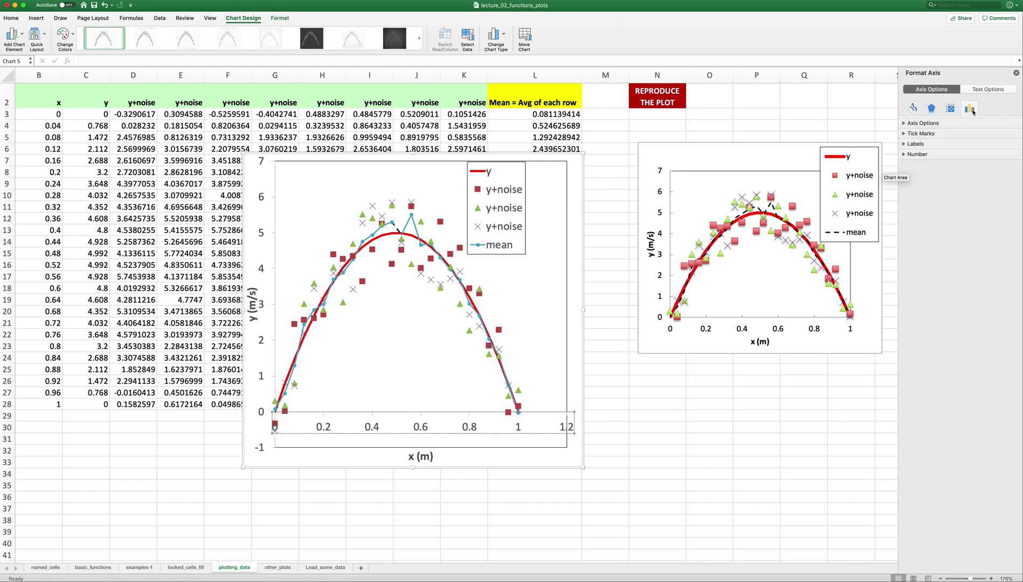
pyautogui.click(905, 123)
pyautogui.click(990, 162)
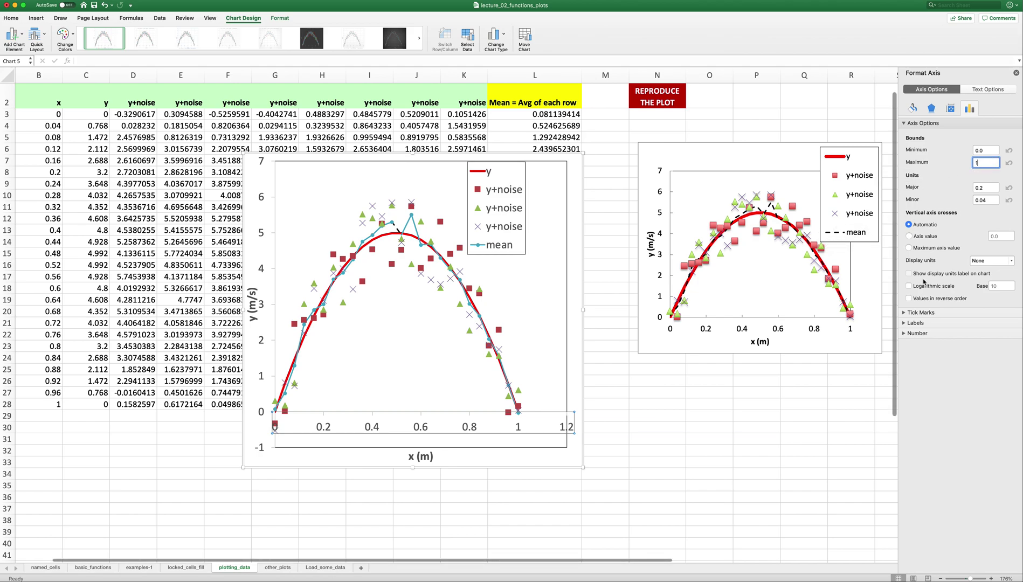
pyautogui.click(921, 313)
pyautogui.click(922, 355)
pyautogui.click(925, 382)
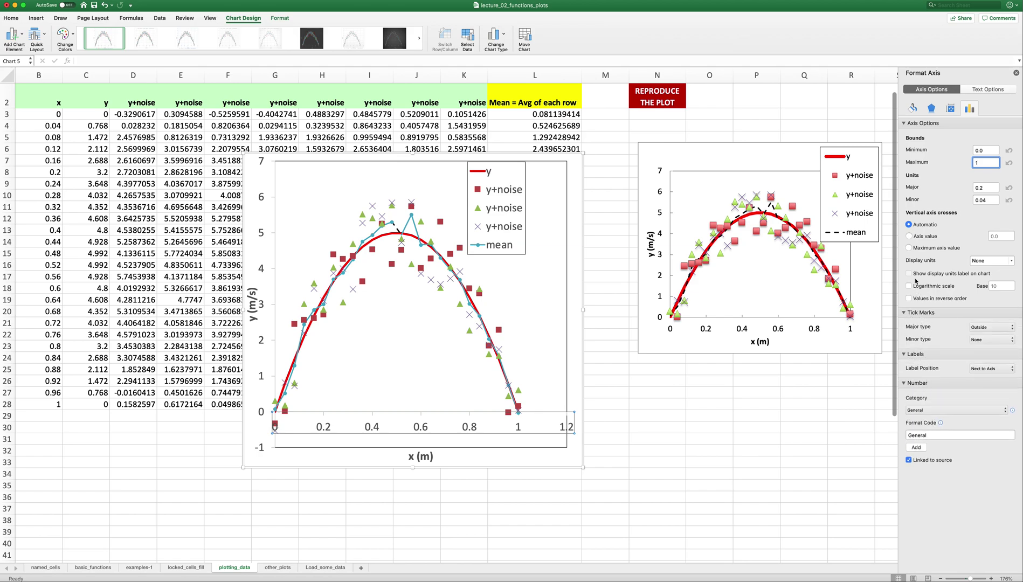
pyautogui.click(910, 237)
pyautogui.click(1001, 236)
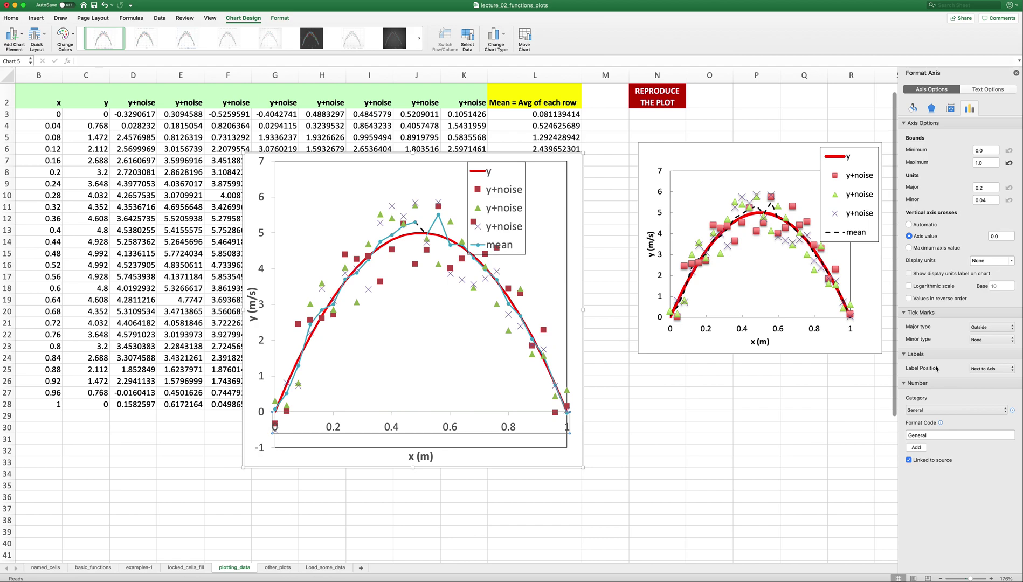
# Set the new chart's vertical axis minimum to 0 and make the horizontal axis cross at axis value 0.0.
pyautogui.click(263, 345)
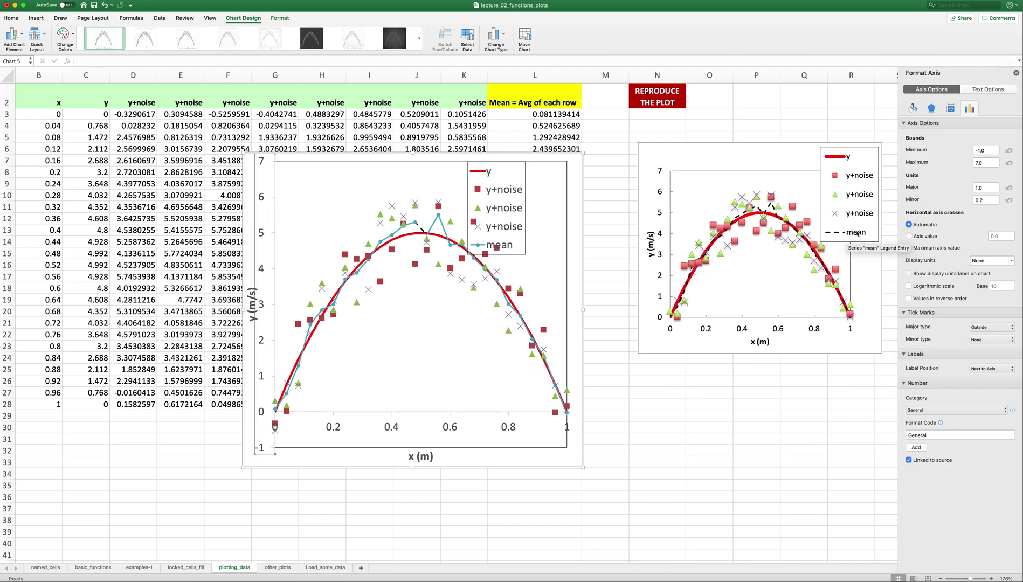
pyautogui.moveTo(988, 151); pyautogui.dragTo(968, 153)
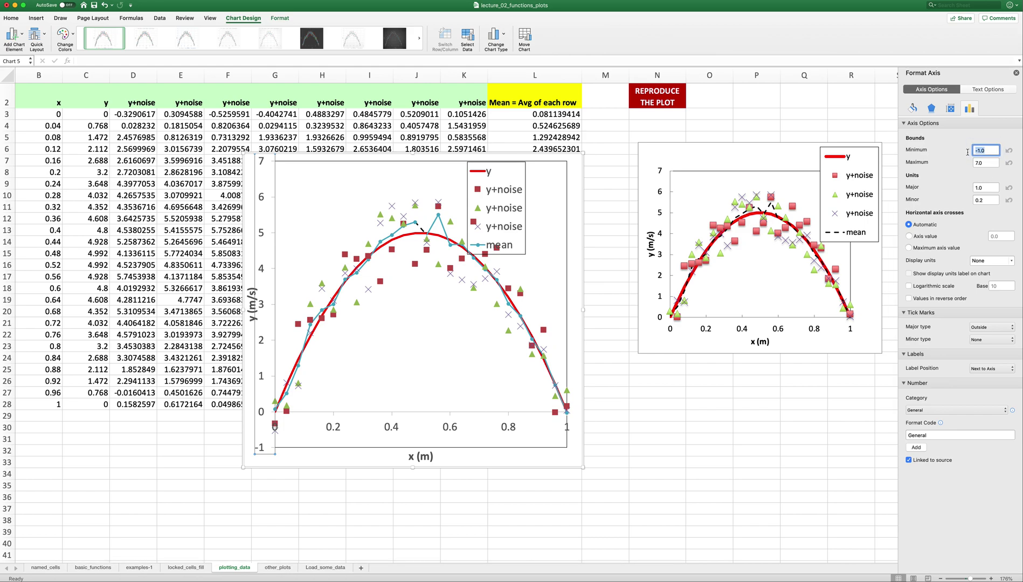
pyautogui.write('0')
pyautogui.press('Return')
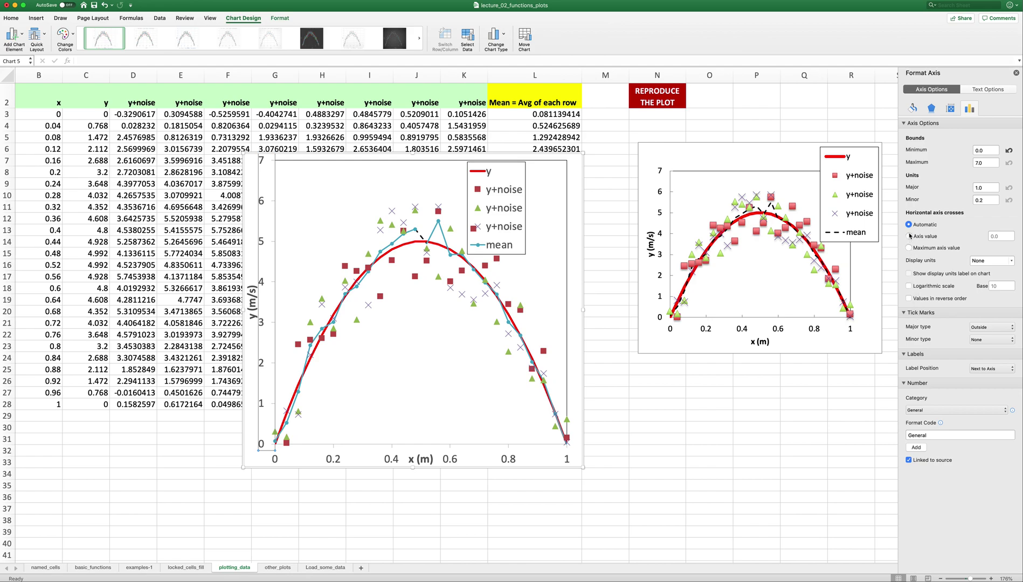
pyautogui.click(909, 236)
pyautogui.click(1002, 235)
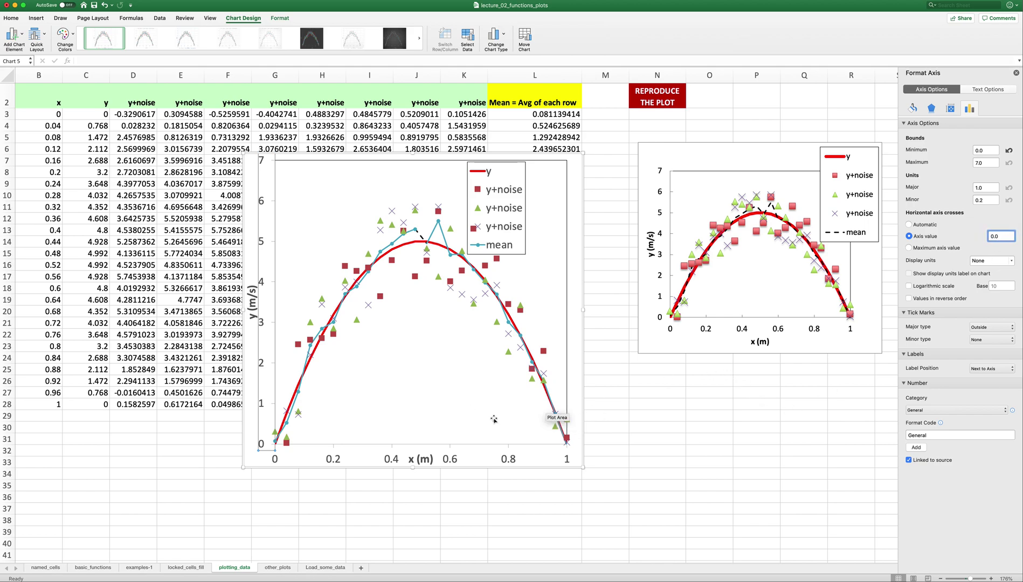
# Shrink the new chart's plot area and reposition it so the axis numbers and titles no longer overlap.
pyautogui.click(440, 372)
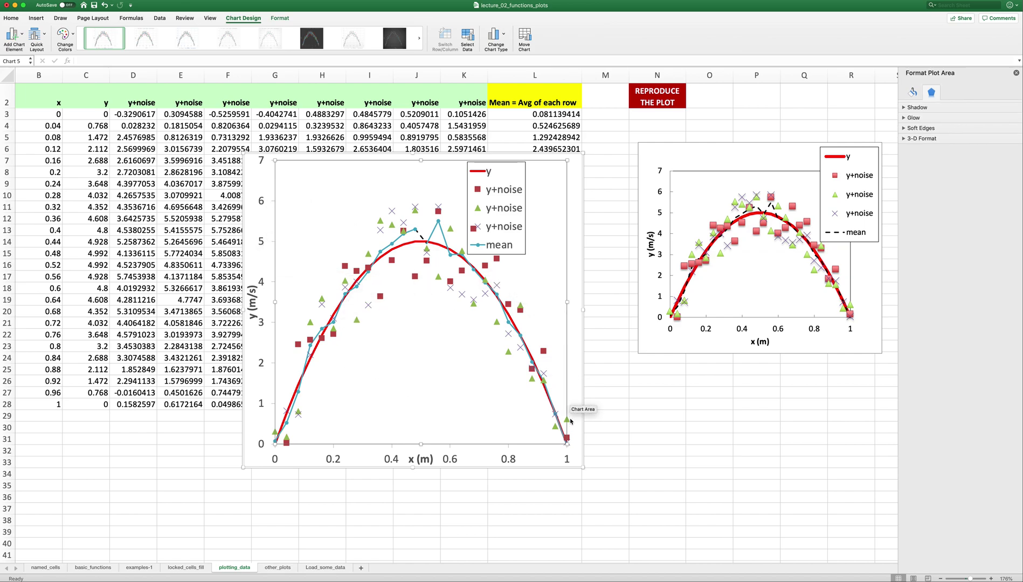
pyautogui.moveTo(567, 443); pyautogui.dragTo(549, 416)
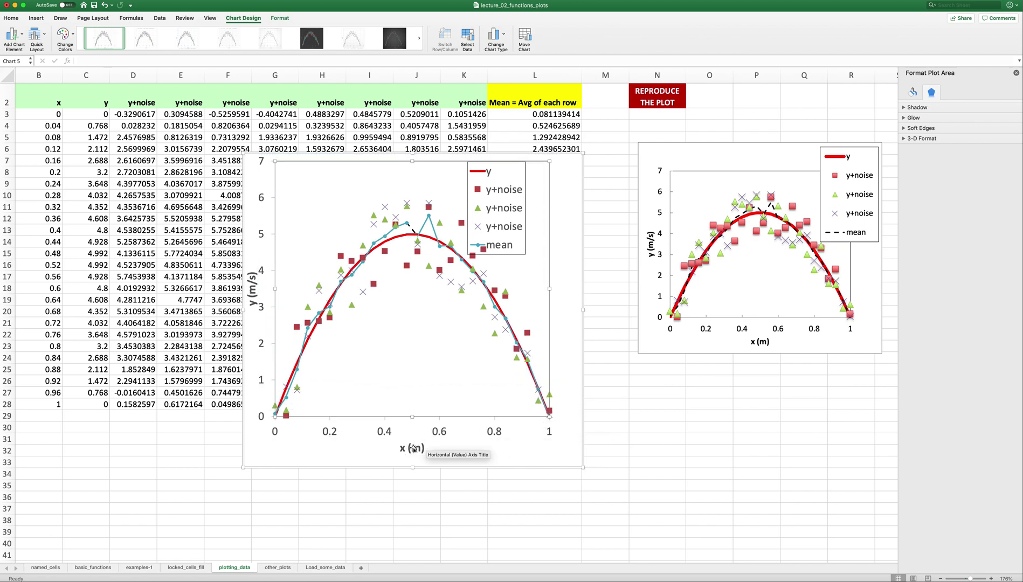
pyautogui.moveTo(400, 391); pyautogui.dragTo(409, 398)
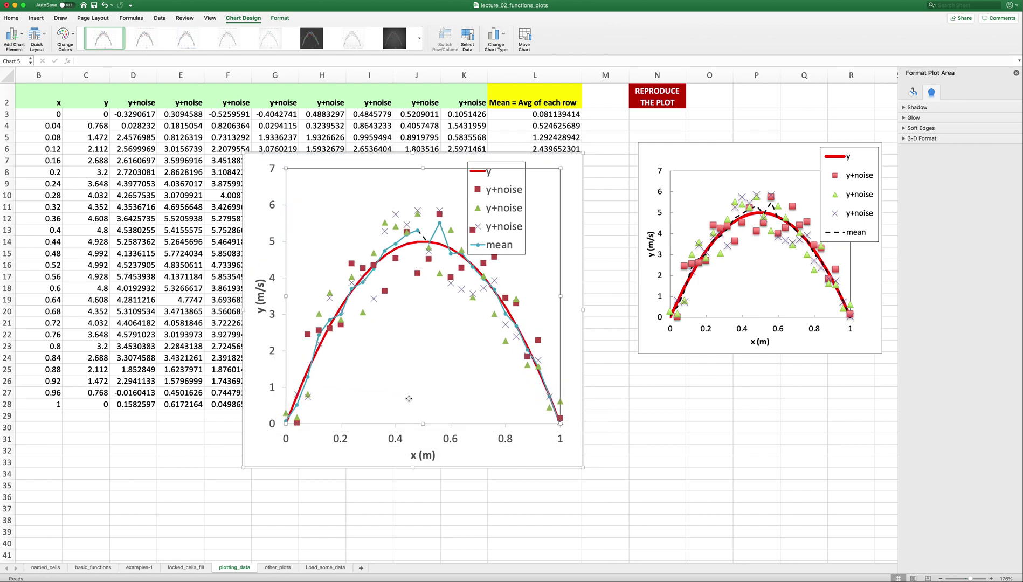
# Move the new chart's legend so it overlaps the plot area's upper right edge.
pyautogui.click(506, 230)
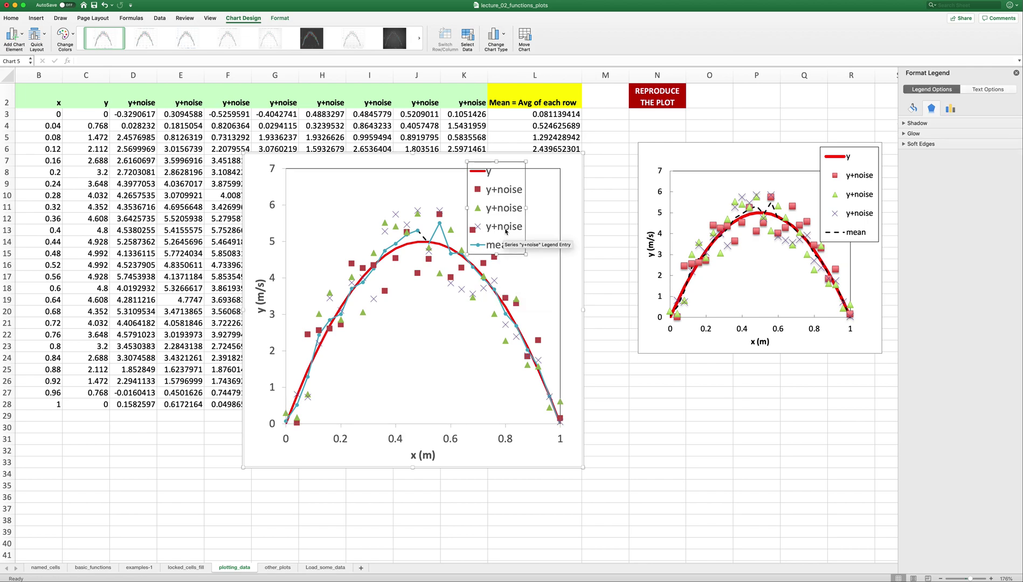
pyautogui.moveTo(505, 229); pyautogui.dragTo(564, 232)
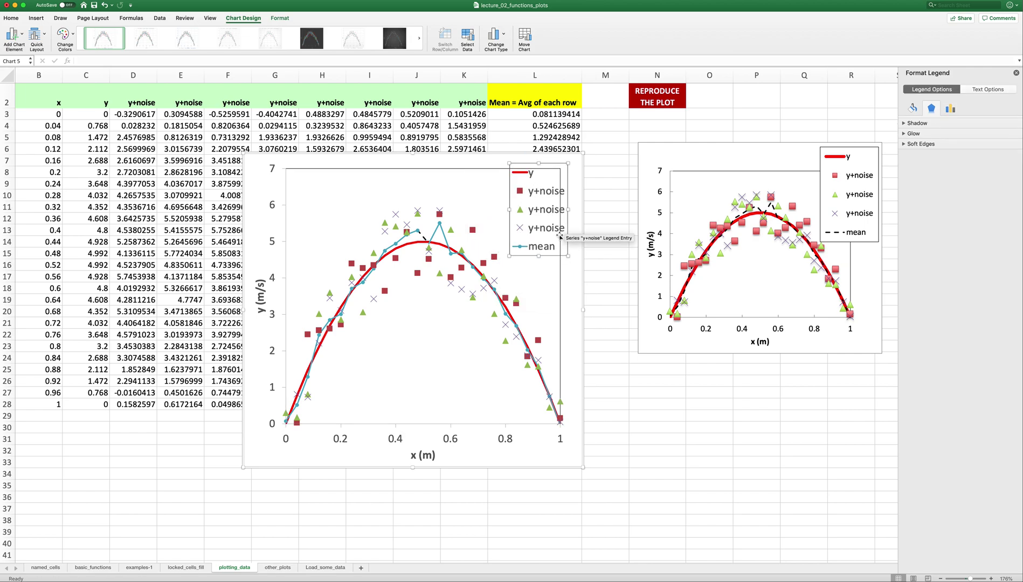
pyautogui.click(566, 270)
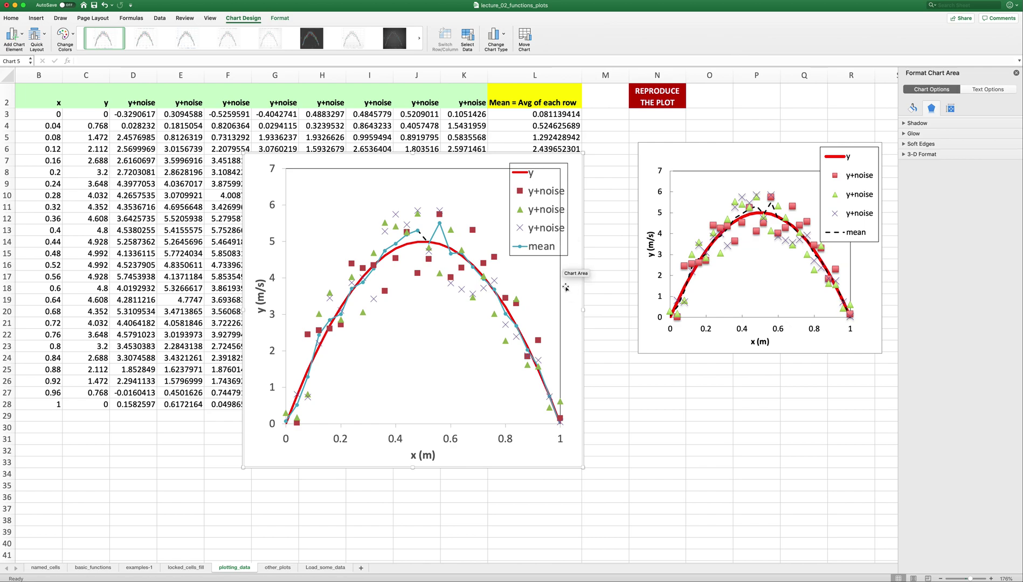
# Give the new chart's legend a solid white fill.
pyautogui.click(552, 255)
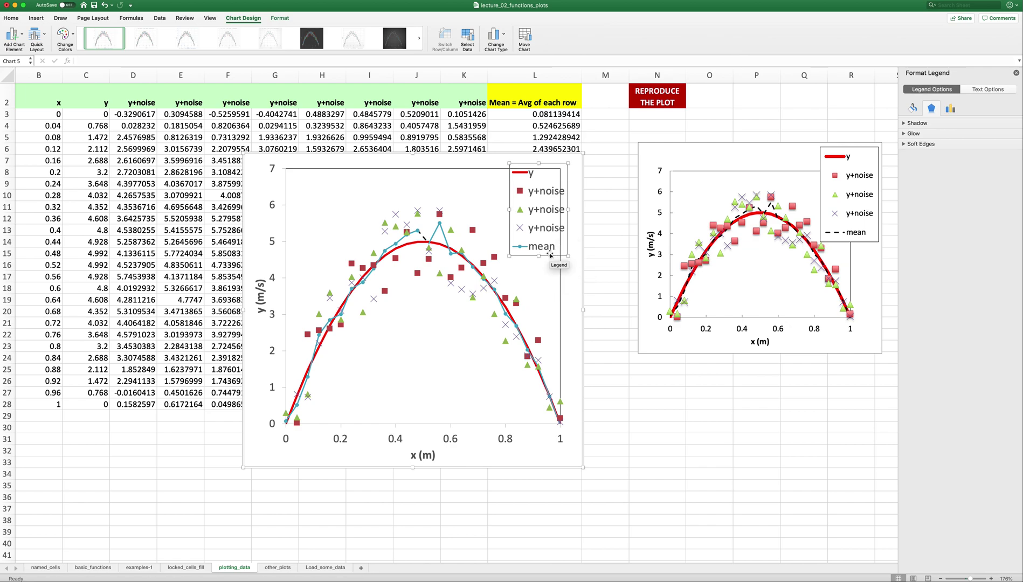
pyautogui.click(492, 178)
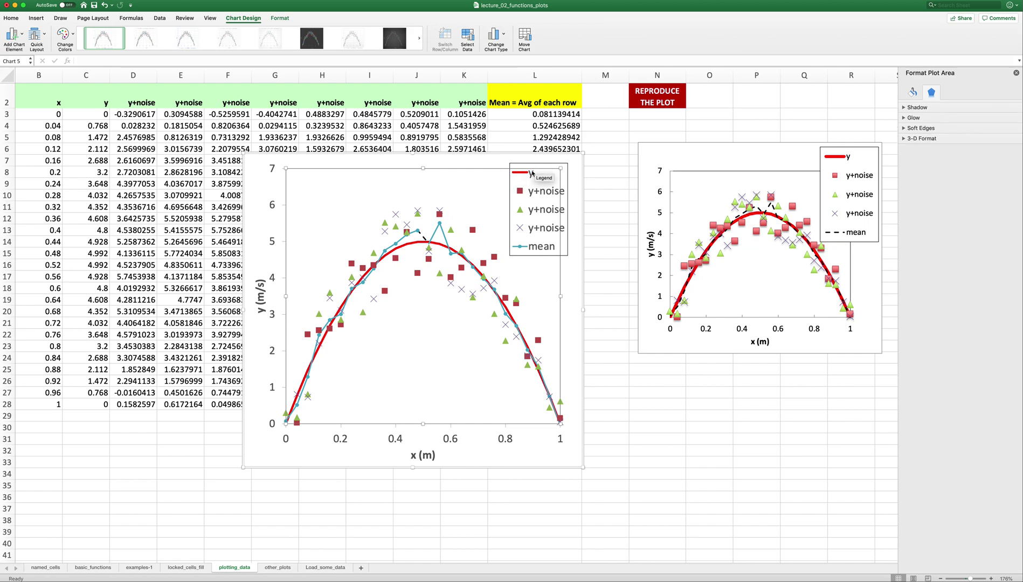
pyautogui.click(537, 165)
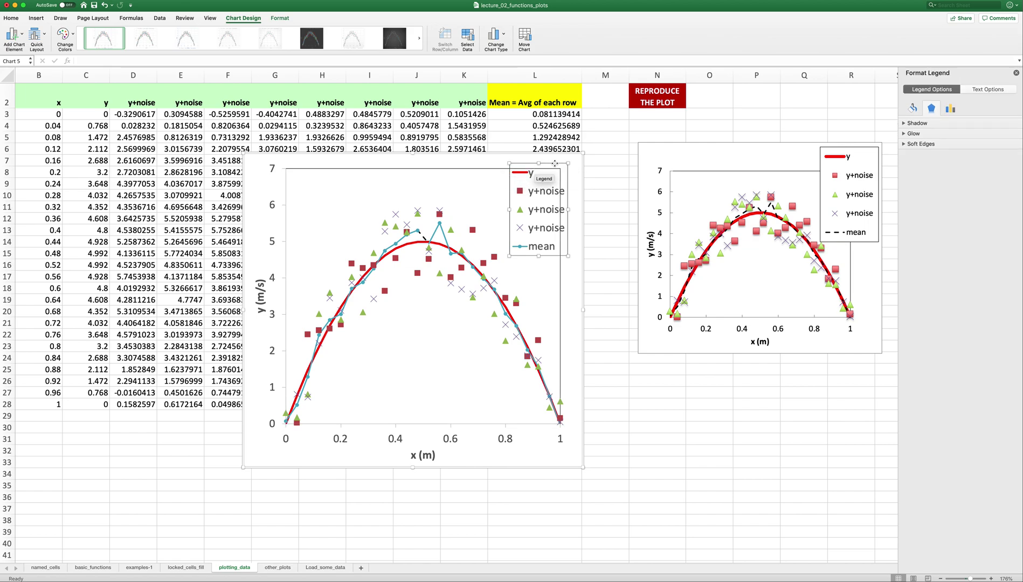
pyautogui.click(919, 112)
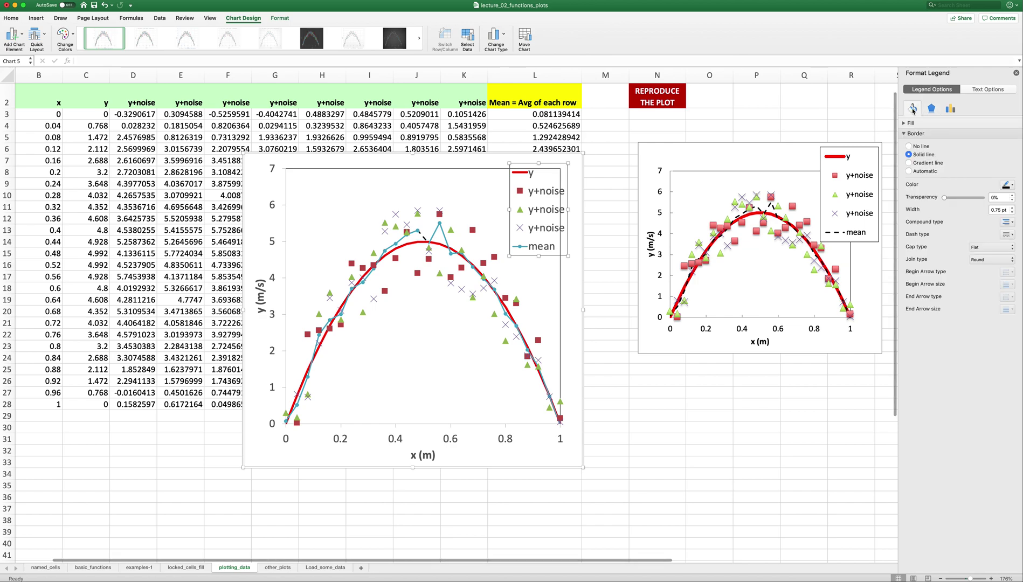
pyautogui.click(904, 123)
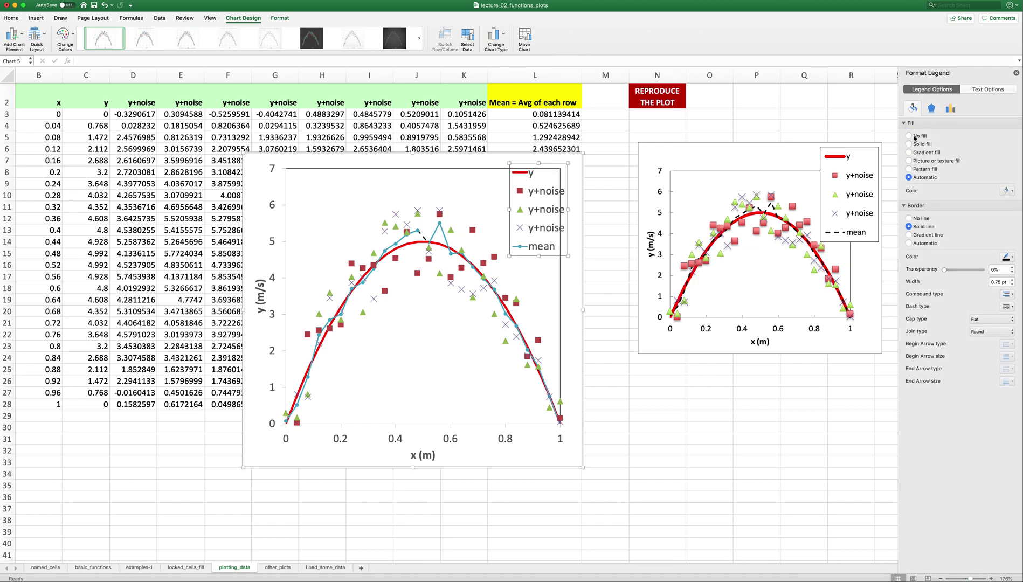
pyautogui.click(919, 137)
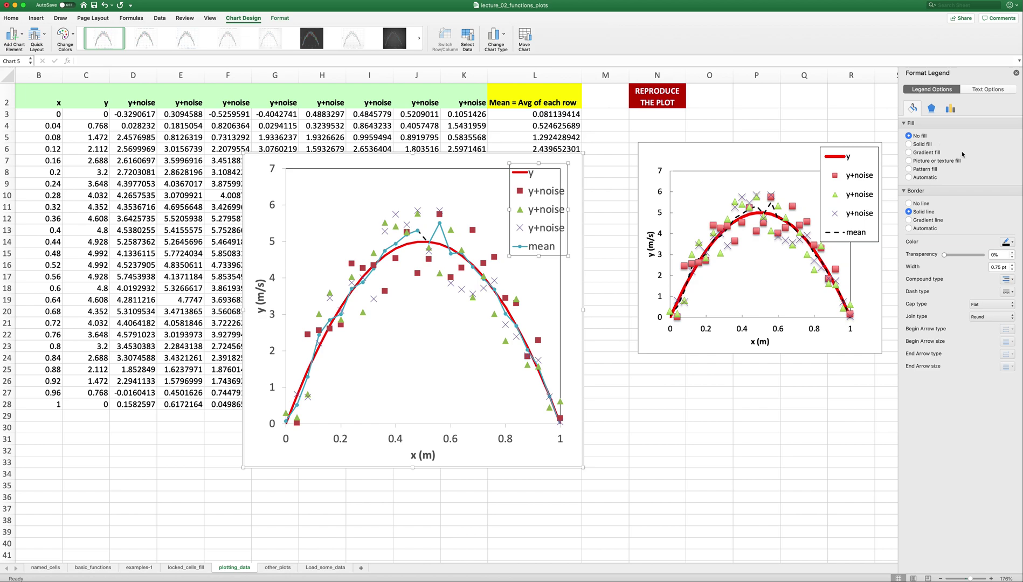
pyautogui.click(923, 145)
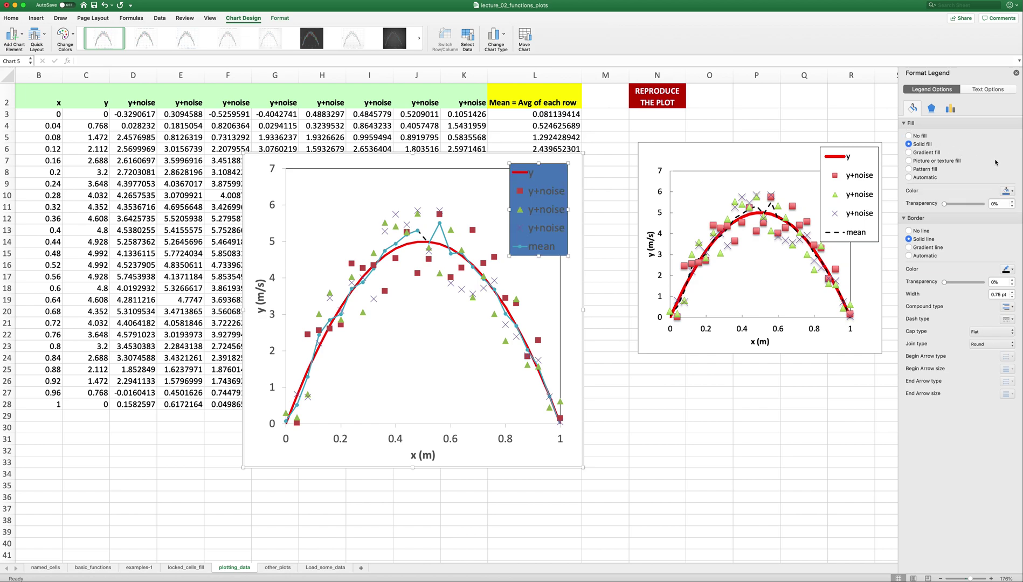
pyautogui.click(1014, 191)
pyautogui.click(971, 215)
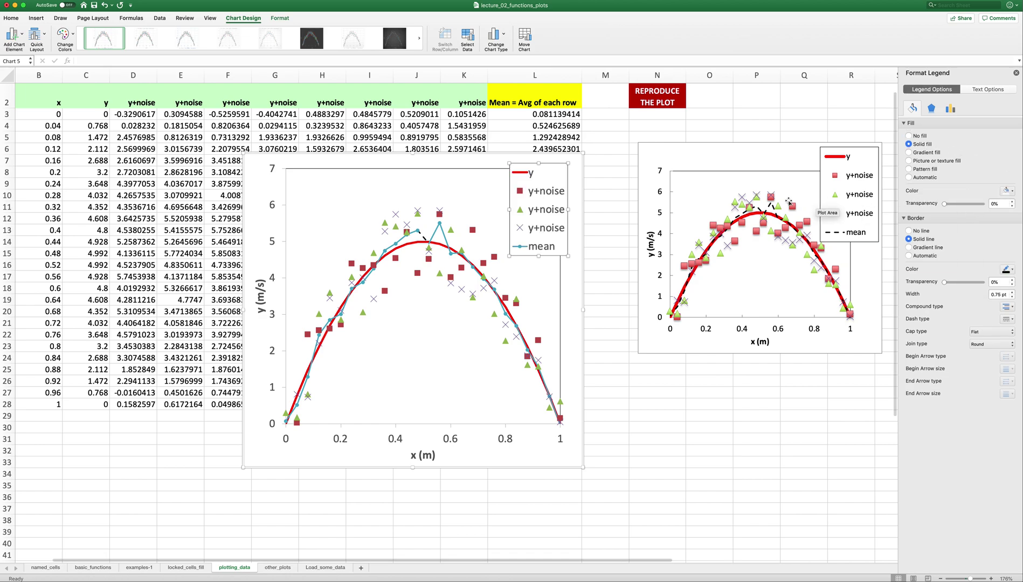
pyautogui.click(603, 209)
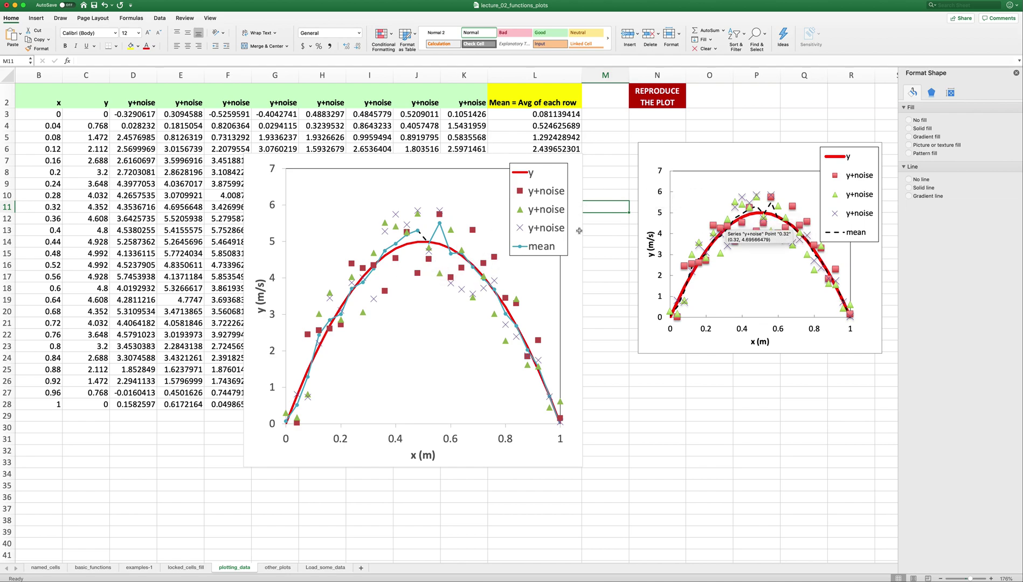
pyautogui.moveTo(436, 233)
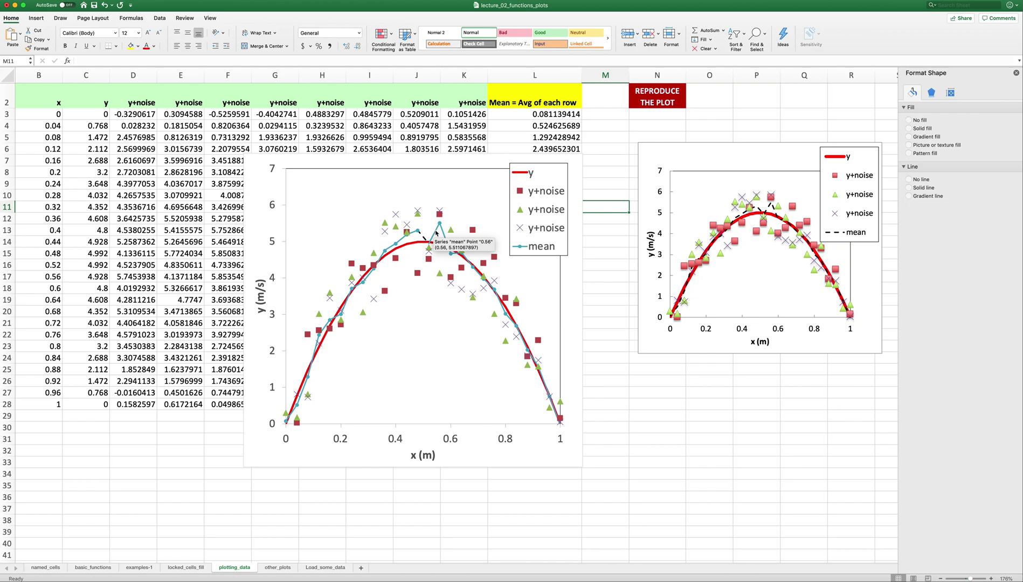
pyautogui.click(435, 232)
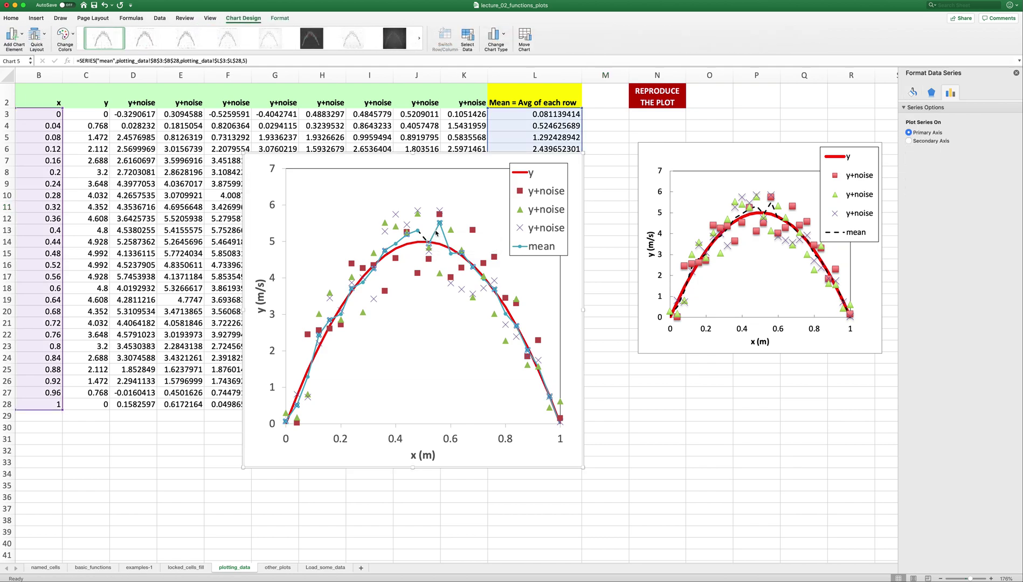
pyautogui.moveTo(424, 238)
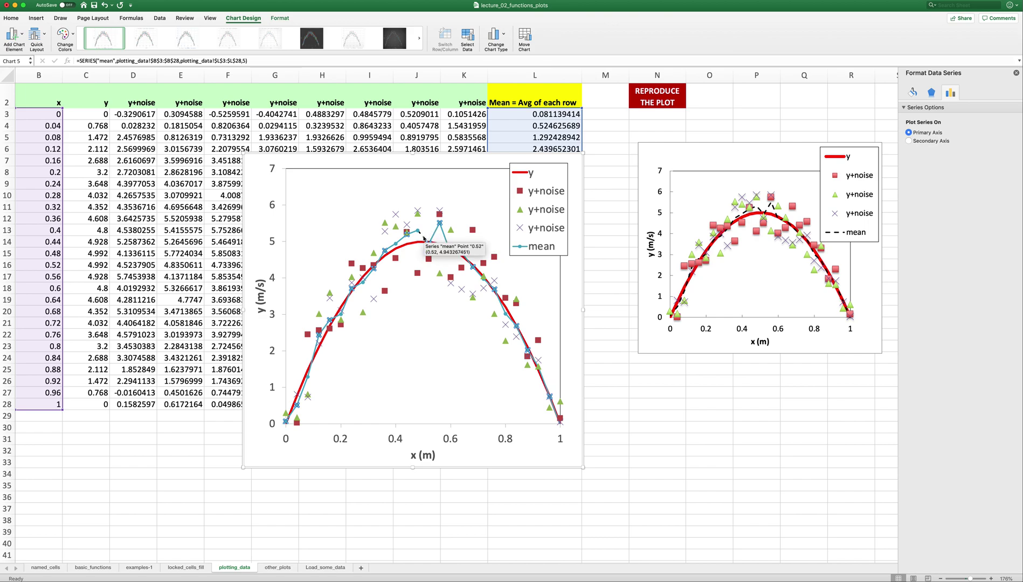
pyautogui.click(424, 238)
pyautogui.press('Delete')
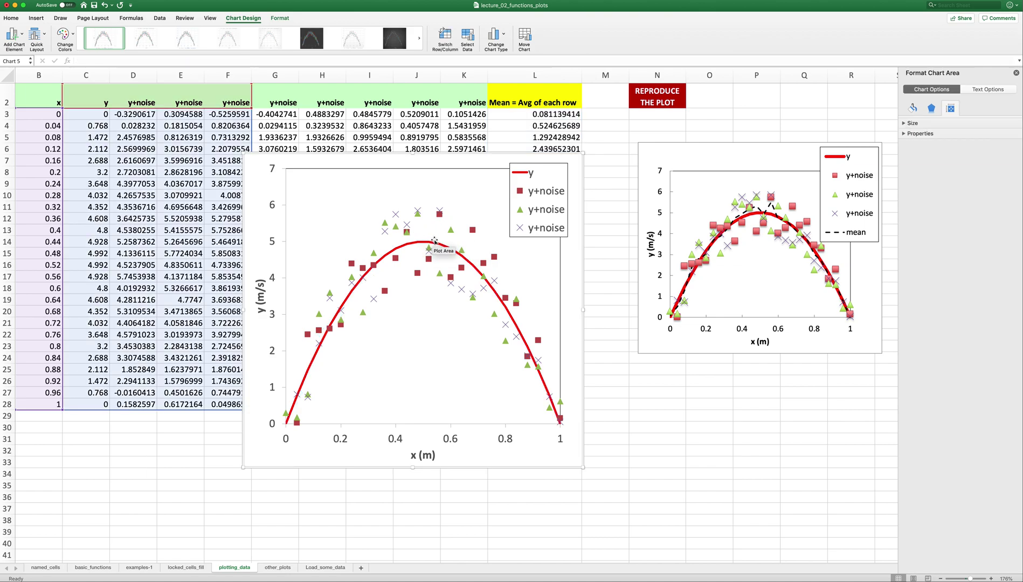
pyautogui.press('super+z')
# Delete the mean series from the new chart.
pyautogui.click(426, 241)
pyautogui.click(425, 239)
pyautogui.click(425, 239)
pyautogui.press('Delete')
pyautogui.click(178, 322)
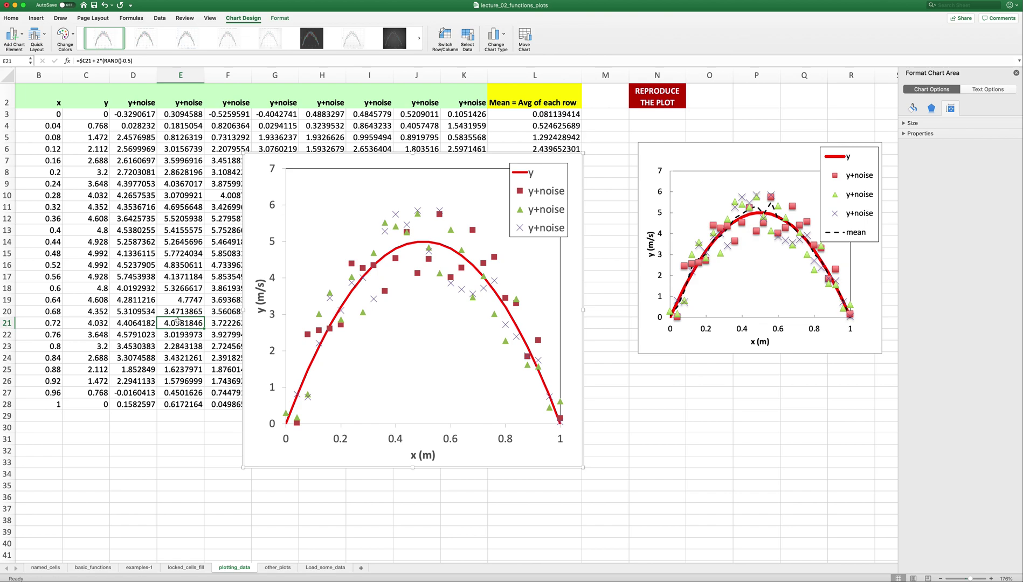
pyautogui.click(293, 171)
pyautogui.click(42, 124)
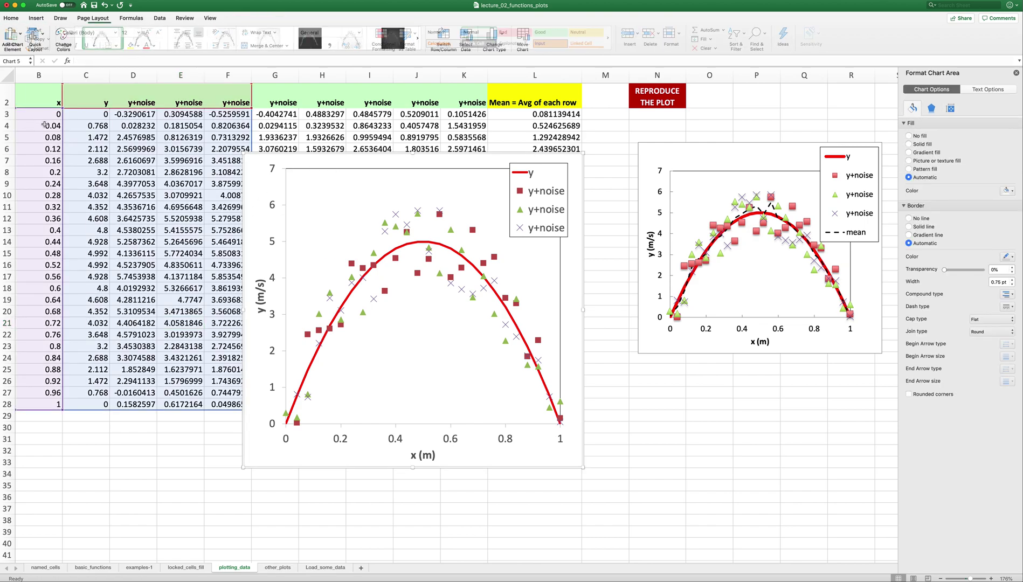
pyautogui.moveTo(39, 103); pyautogui.dragTo(54, 402)
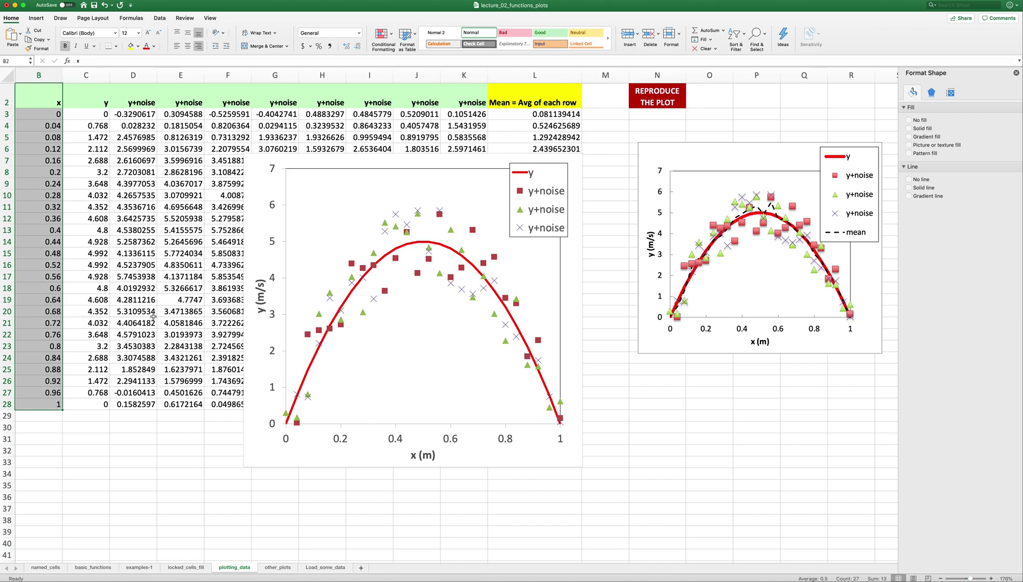
pyautogui.keyDown('super'); pyautogui.click(527, 103); pyautogui.keyUp('super')
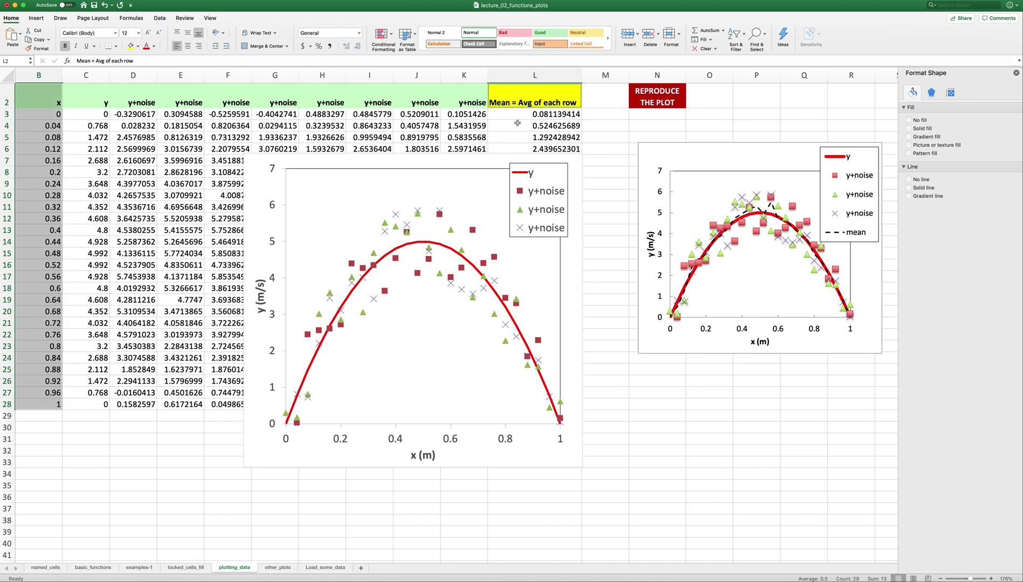
pyautogui.click(517, 123)
# Insert a scatter chart with straight lines from the x column and the Mean column, covering rows 2 to 28.
pyautogui.moveTo(494, 156); pyautogui.dragTo(423, 143)
pyautogui.moveTo(49, 93); pyautogui.dragTo(39, 400)
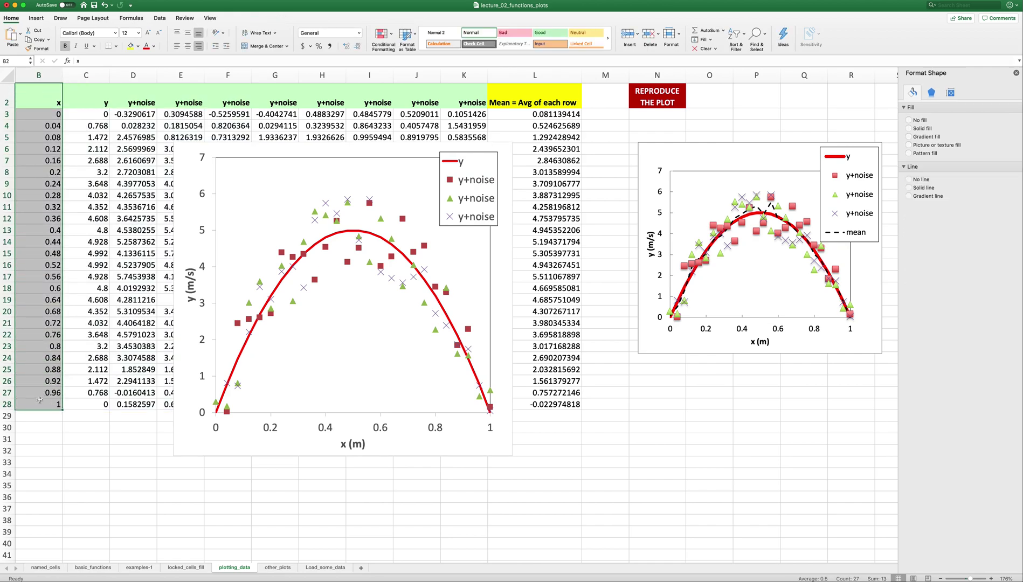
pyautogui.moveTo(531, 102); pyautogui.dragTo(550, 403)
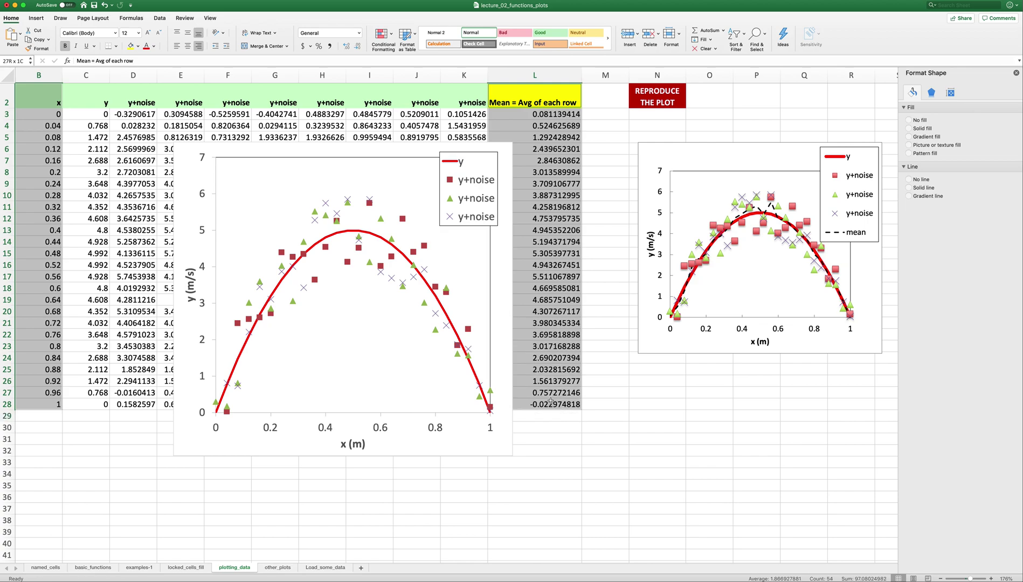
pyautogui.click(37, 19)
pyautogui.click(356, 46)
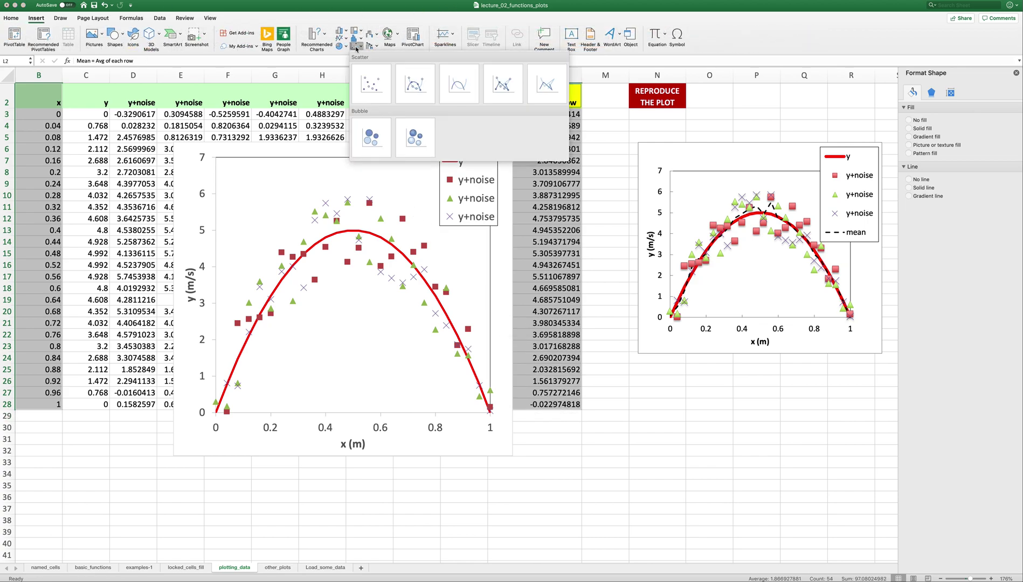
pyautogui.click(545, 82)
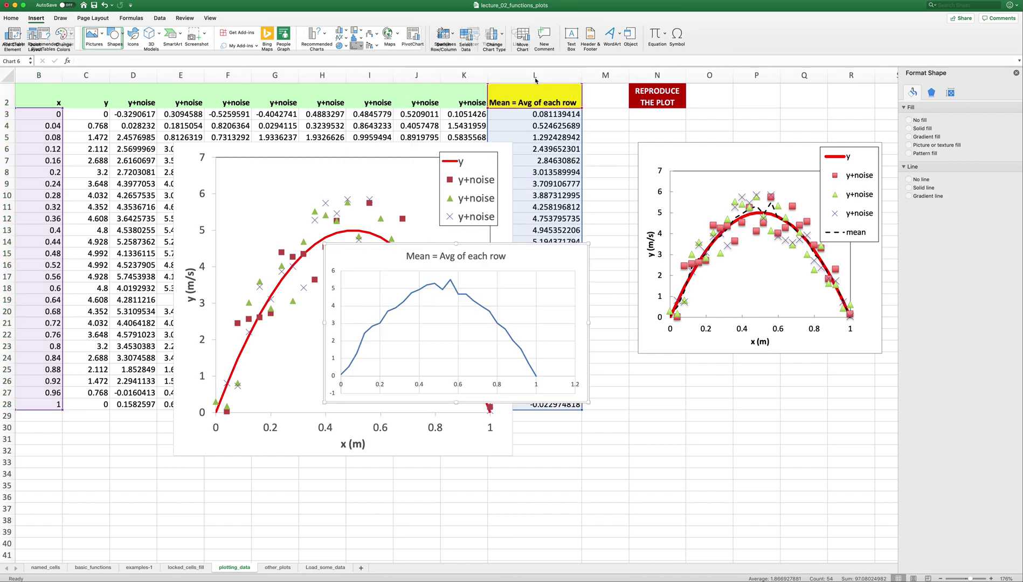
# Format the mean series in its new chart as a solid-color black line with a dashed dash type.
pyautogui.click(469, 300)
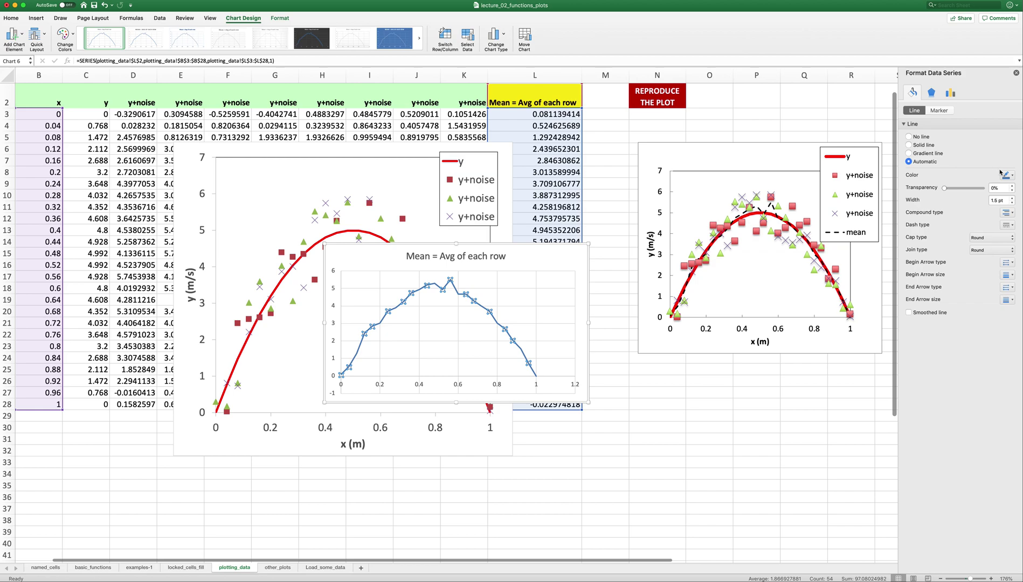
pyautogui.click(922, 145)
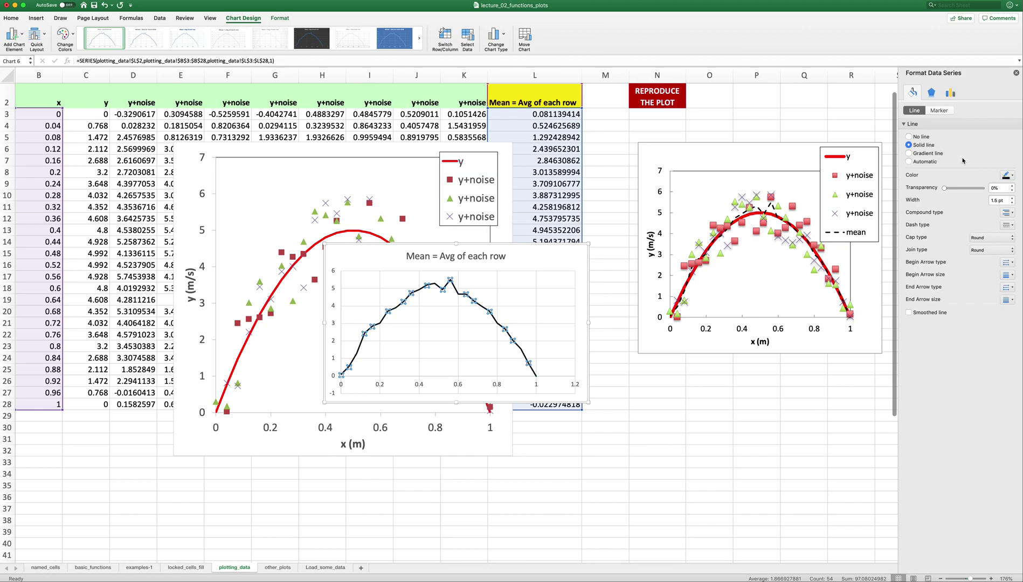
pyautogui.click(1007, 225)
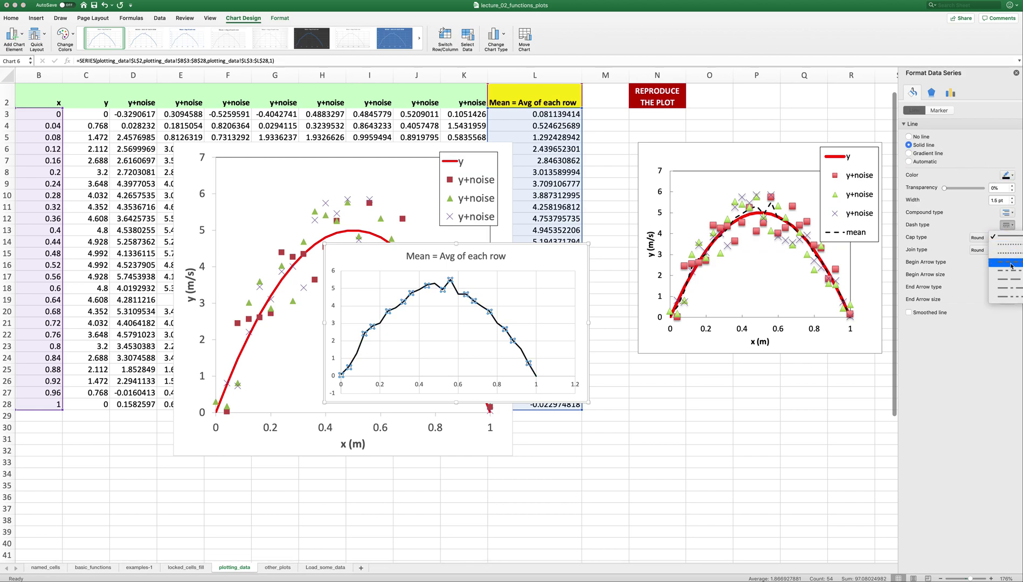
pyautogui.click(1011, 266)
pyautogui.click(622, 346)
# Copy the chart of y and y+noise into the mean chart, and enlarge the combined chart.
pyautogui.click(395, 148)
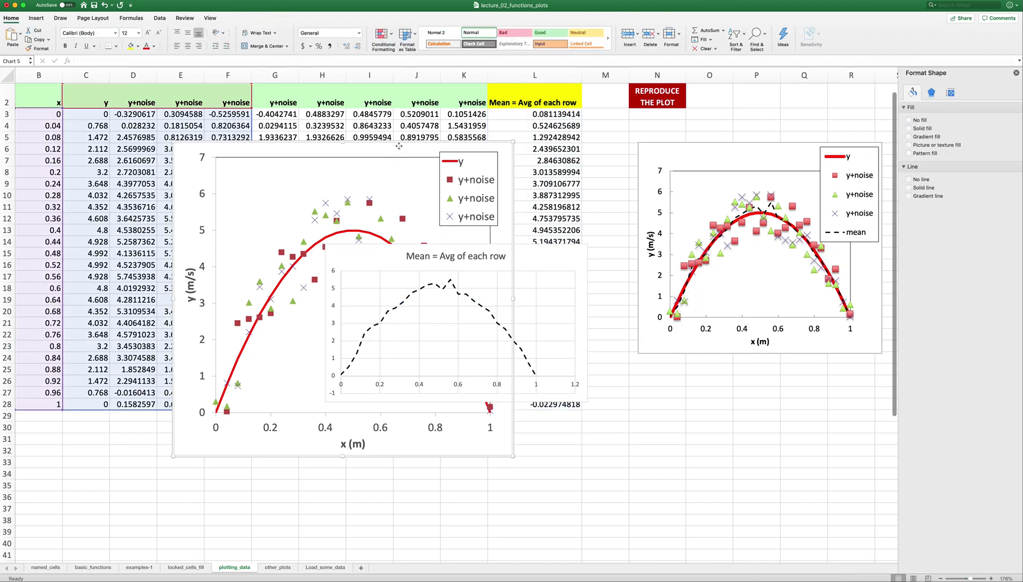
pyautogui.moveTo(399, 146); pyautogui.dragTo(300, 143)
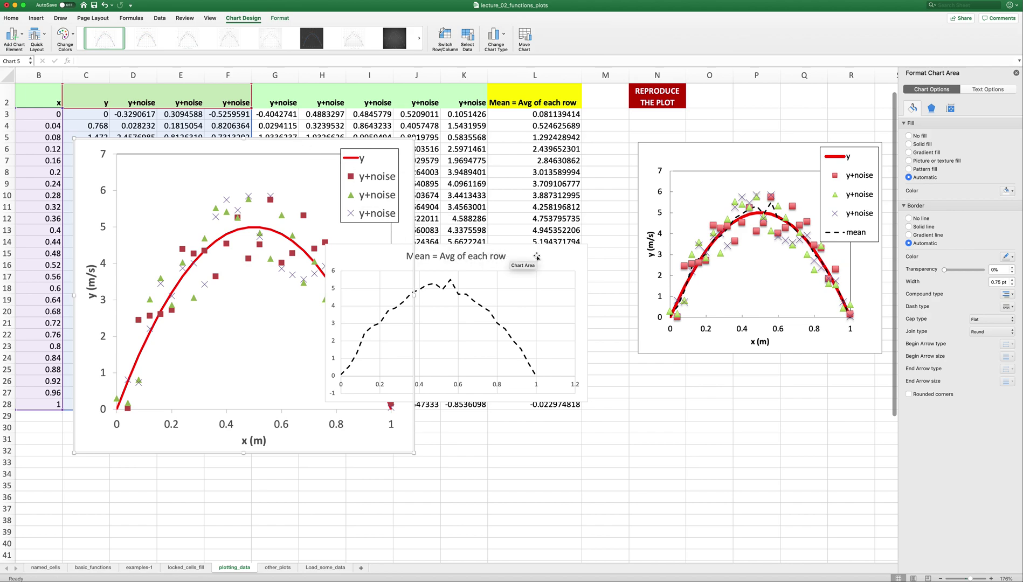
pyautogui.click(537, 253)
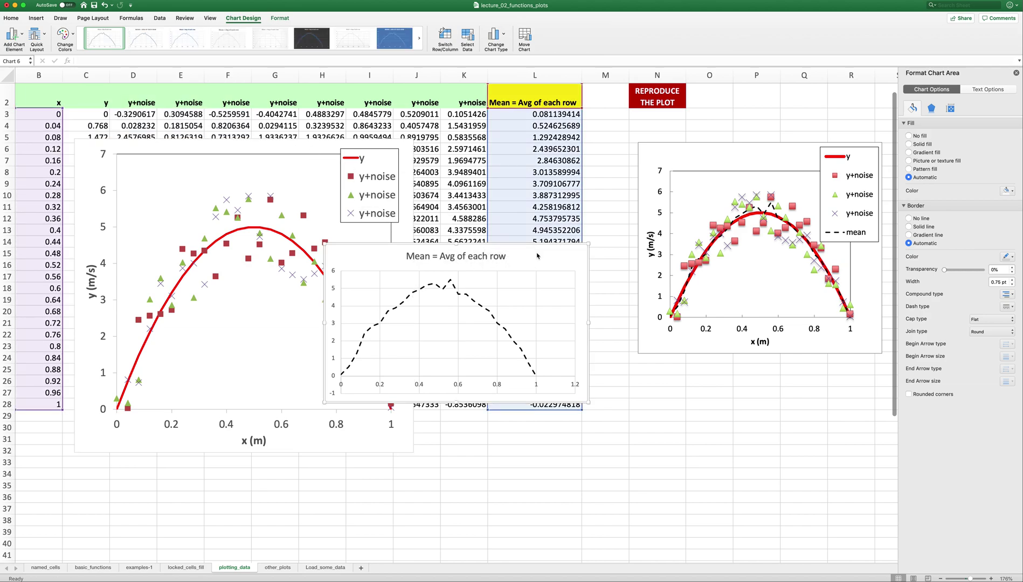
pyautogui.press('super+v')
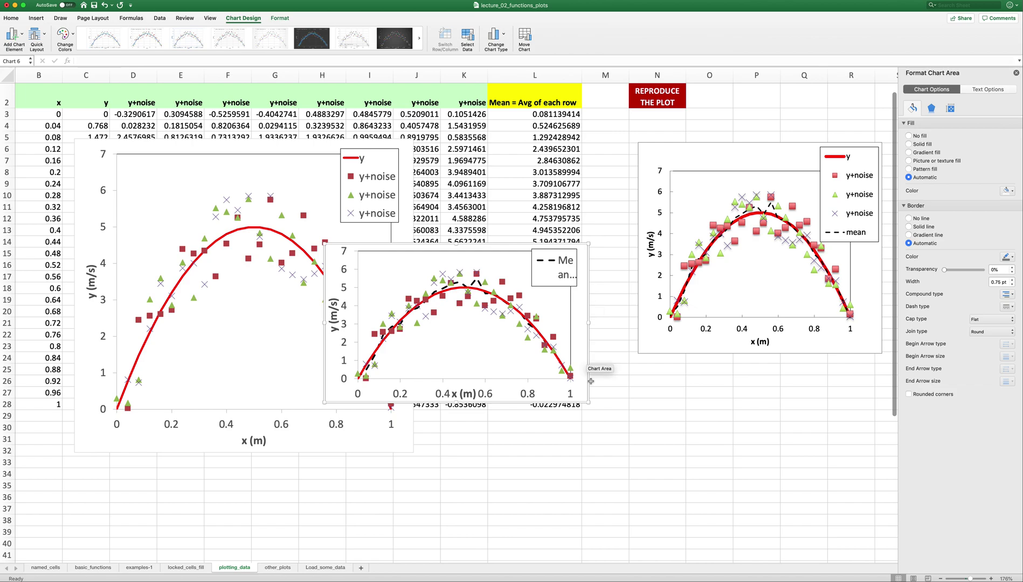
pyautogui.moveTo(587, 403); pyautogui.dragTo(625, 522)
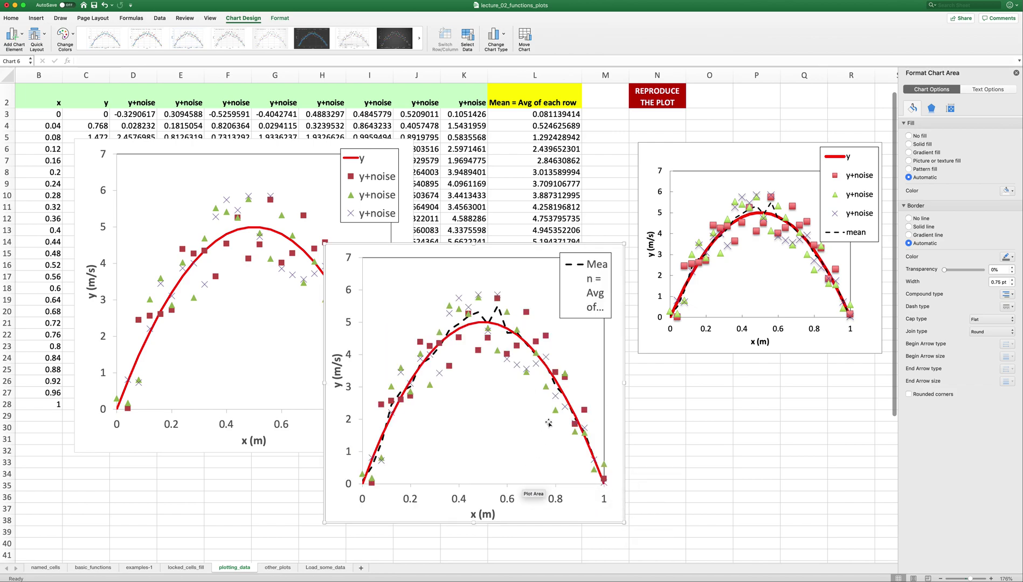
# Reorder the combined chart's data series so that "Mean = Avg of each row" comes last, below the y+noise series.
pyautogui.rightClick(520, 251)
pyautogui.click(551, 323)
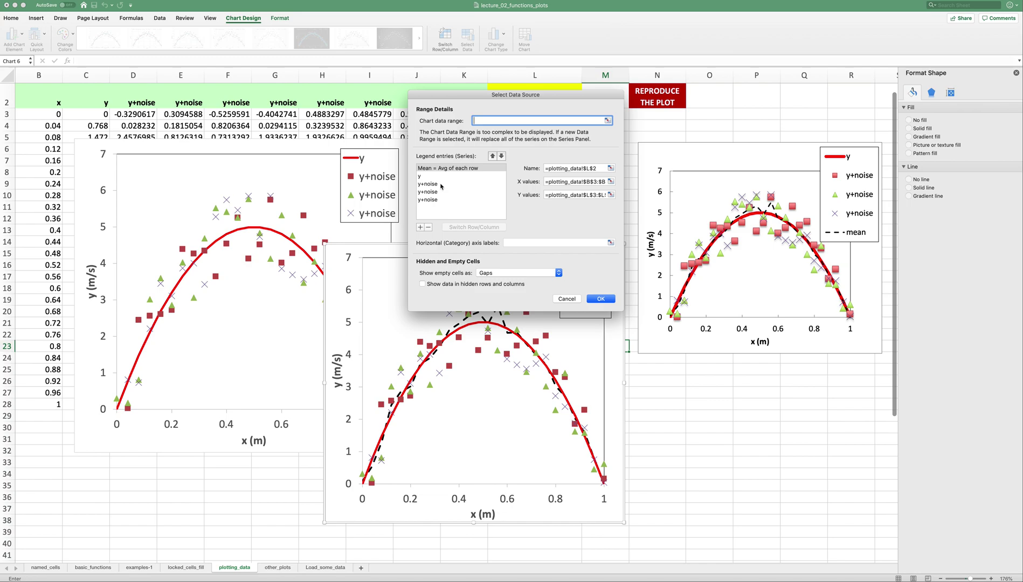
pyautogui.click(449, 184)
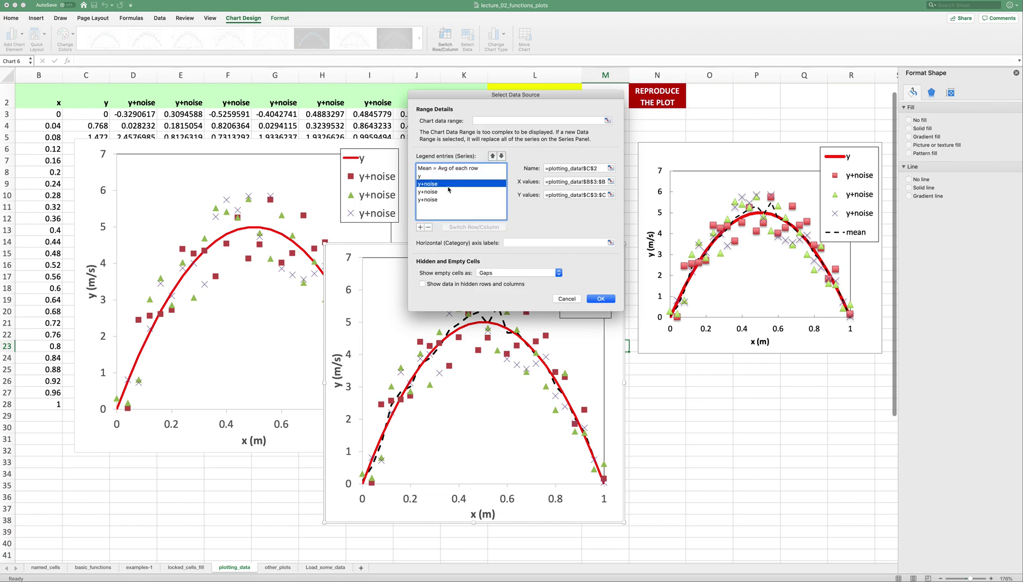
pyautogui.click(449, 199)
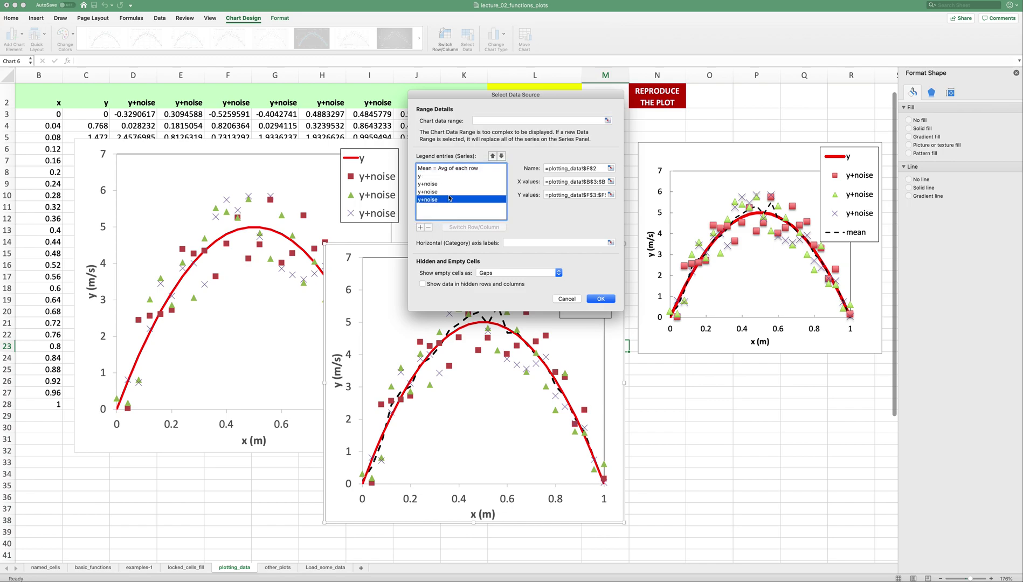
pyautogui.click(447, 167)
pyautogui.click(501, 155)
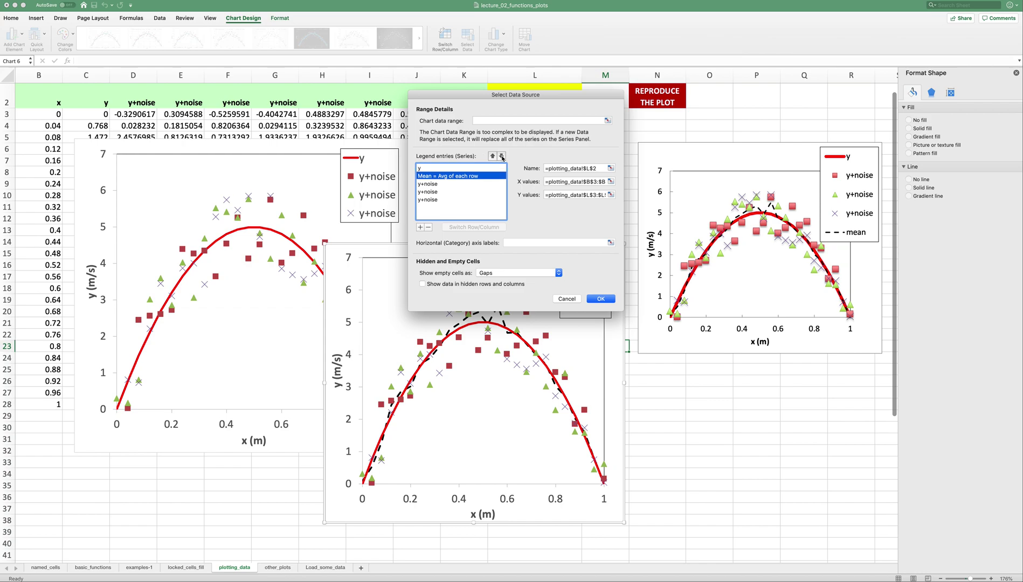
pyautogui.click(502, 157)
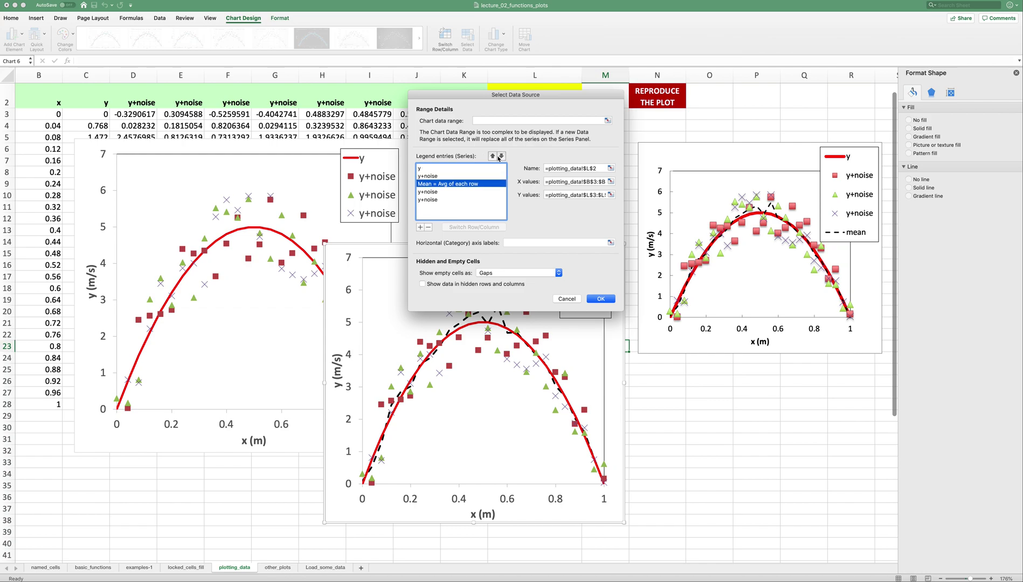
pyautogui.click(500, 156)
pyautogui.click(501, 157)
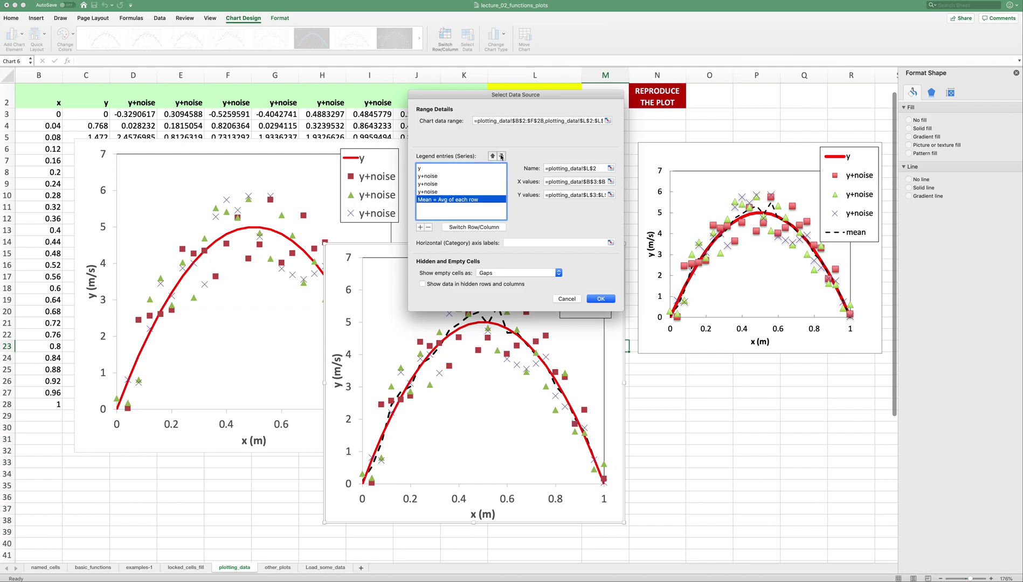
pyautogui.click(601, 298)
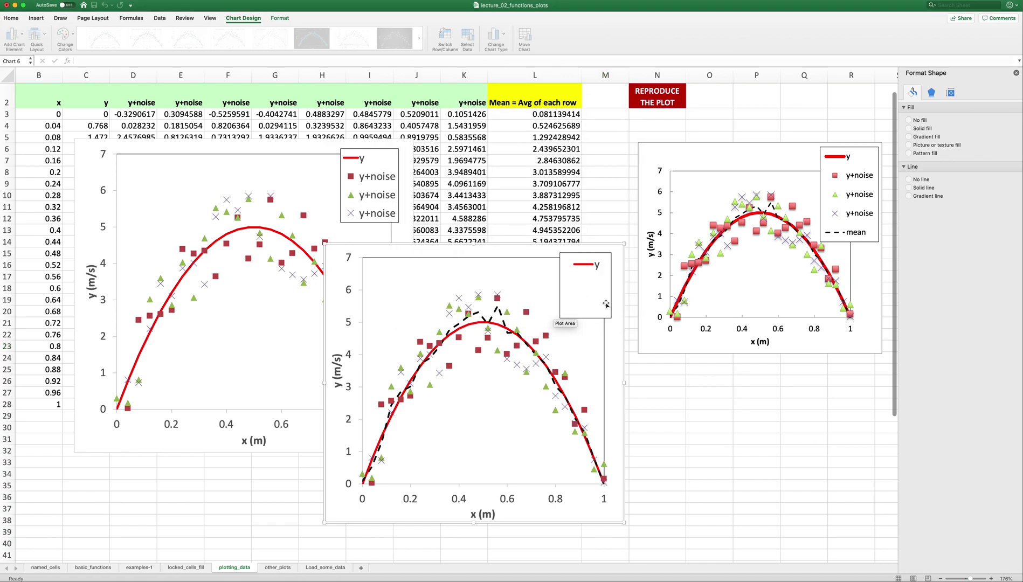
# Enlarge the combined chart's legend in height and width so all five series entries fit.
pyautogui.click(613, 321)
pyautogui.moveTo(611, 318); pyautogui.dragTo(618, 383)
pyautogui.moveTo(559, 318); pyautogui.dragTo(509, 323)
# Rename the combined chart's "Mean = Avg of each row" series to "mean" in its source data.
pyautogui.click(479, 251)
pyautogui.rightClick(479, 252)
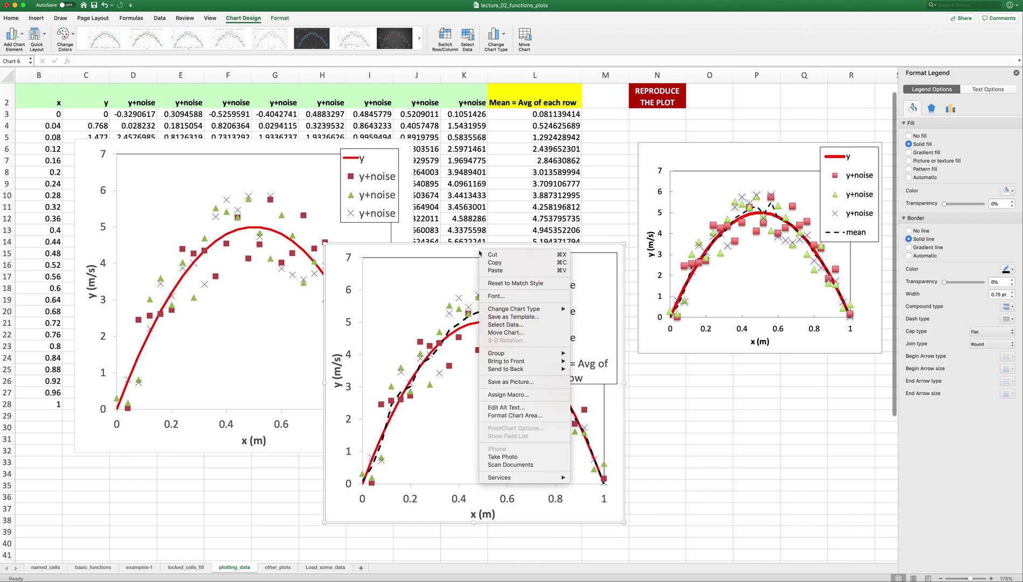
pyautogui.click(509, 326)
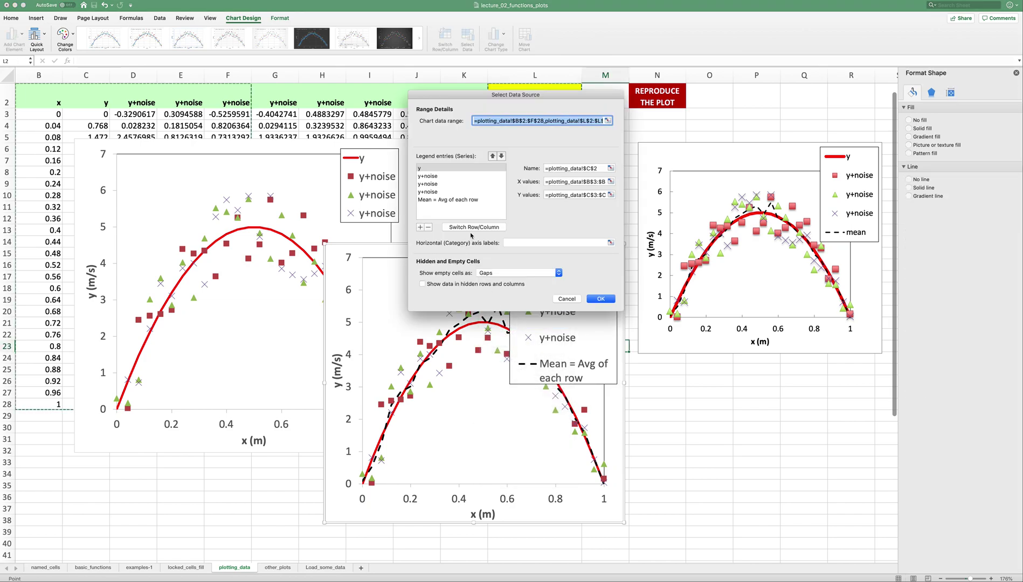
pyautogui.click(559, 167)
pyautogui.write('mean')
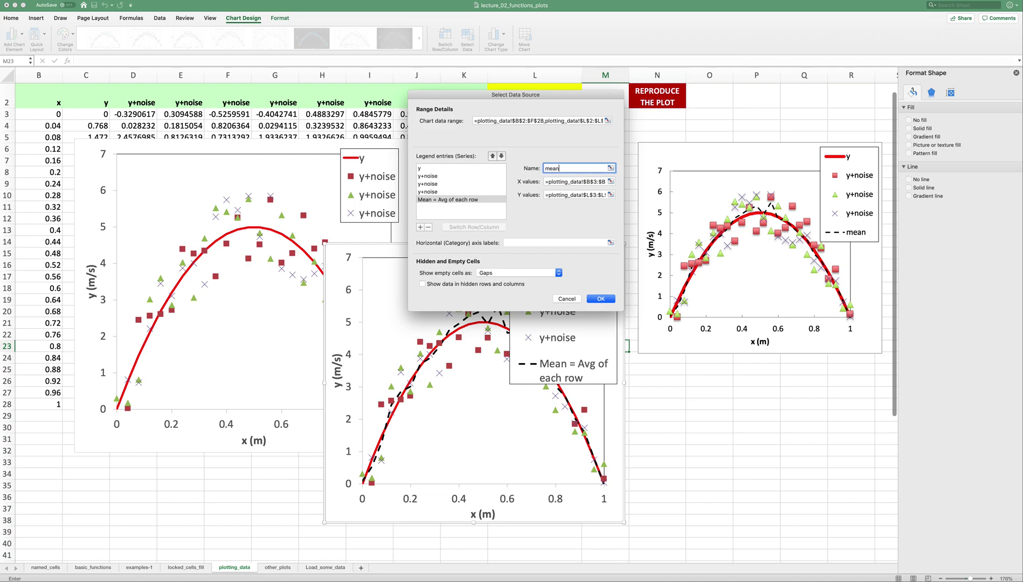
pyautogui.click(601, 300)
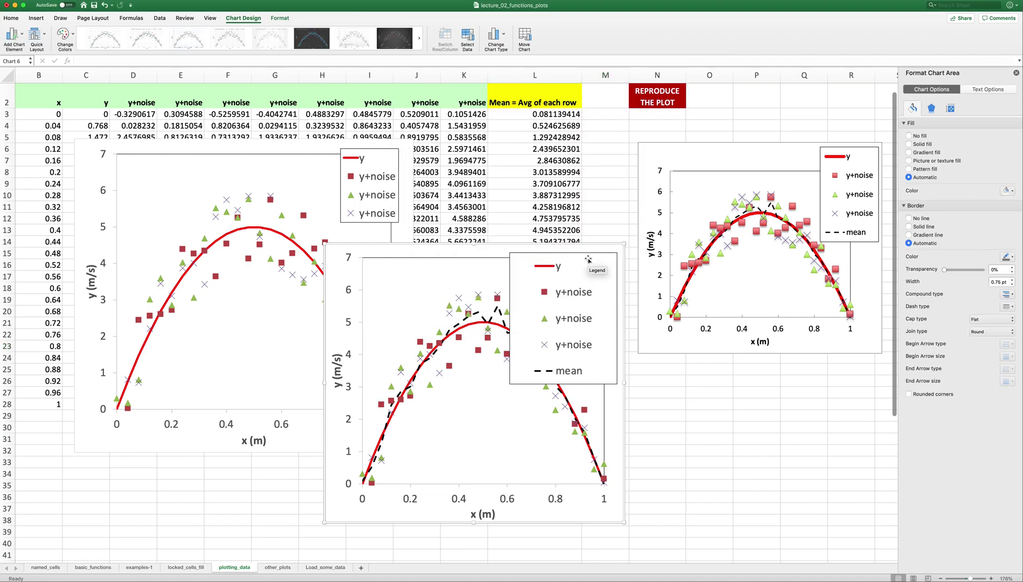
# Narrow and shorten the combined chart's legend and place it in the chart's upper right corner.
pyautogui.click(511, 318)
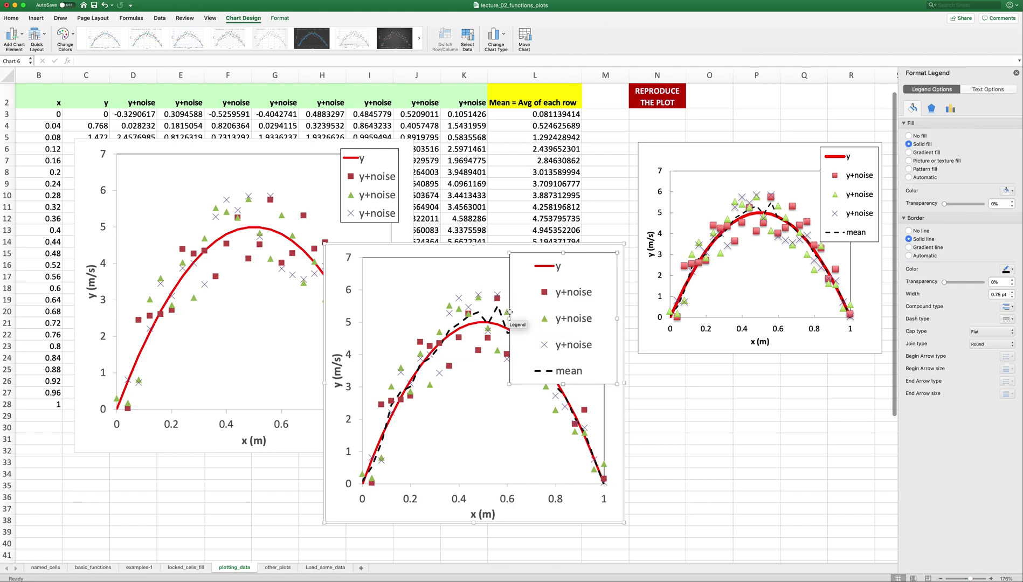
pyautogui.moveTo(510, 318); pyautogui.dragTo(542, 320)
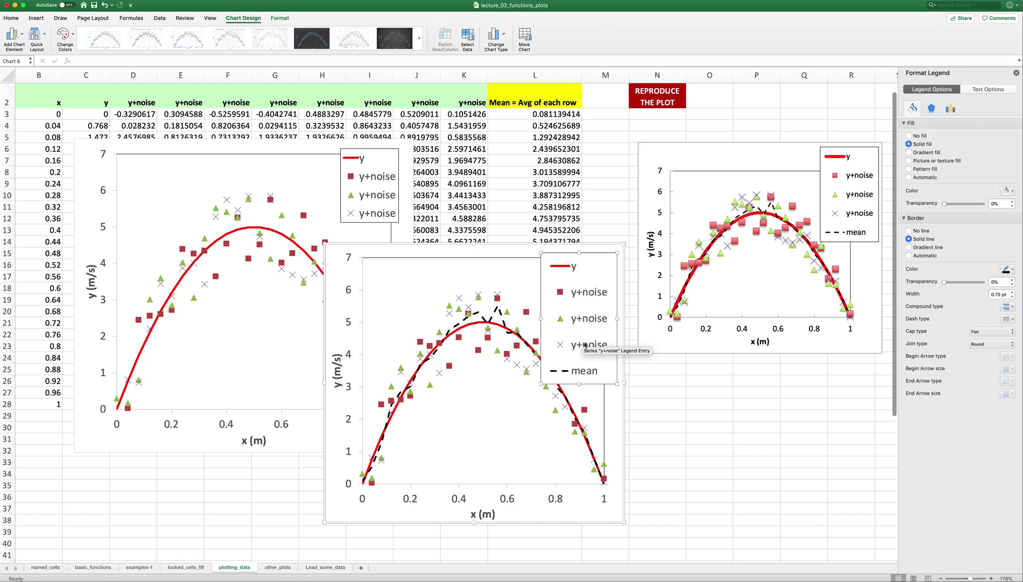
pyautogui.moveTo(578, 375); pyautogui.dragTo(617, 339)
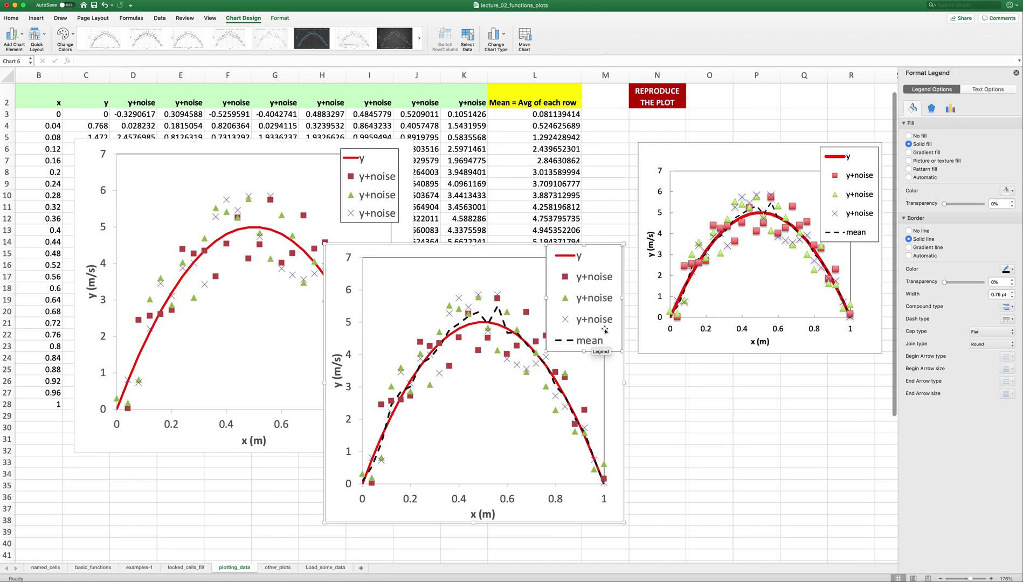
# Delete the older chart that has only the y and y+noise series.
pyautogui.click(503, 229)
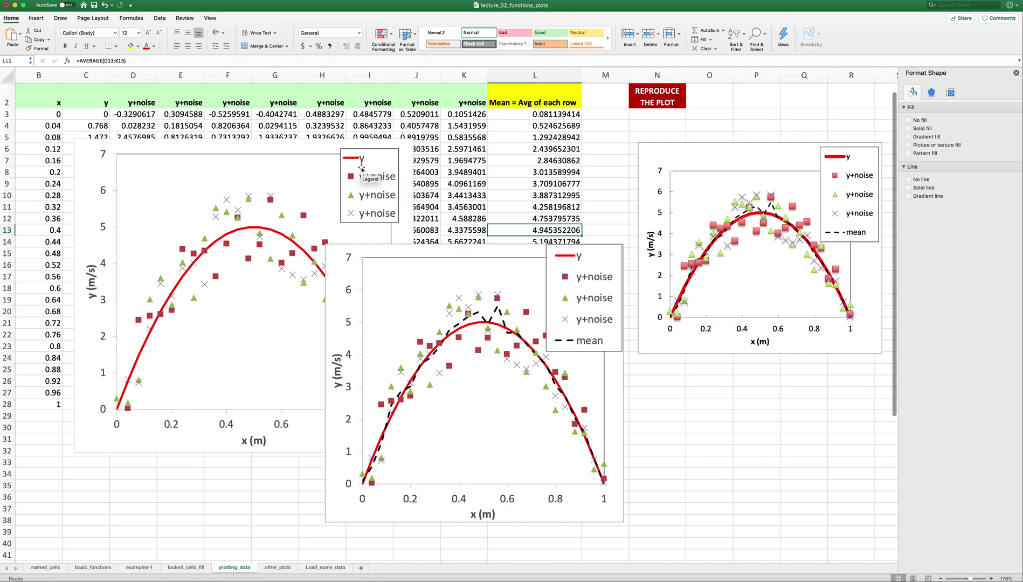
pyautogui.click(323, 143)
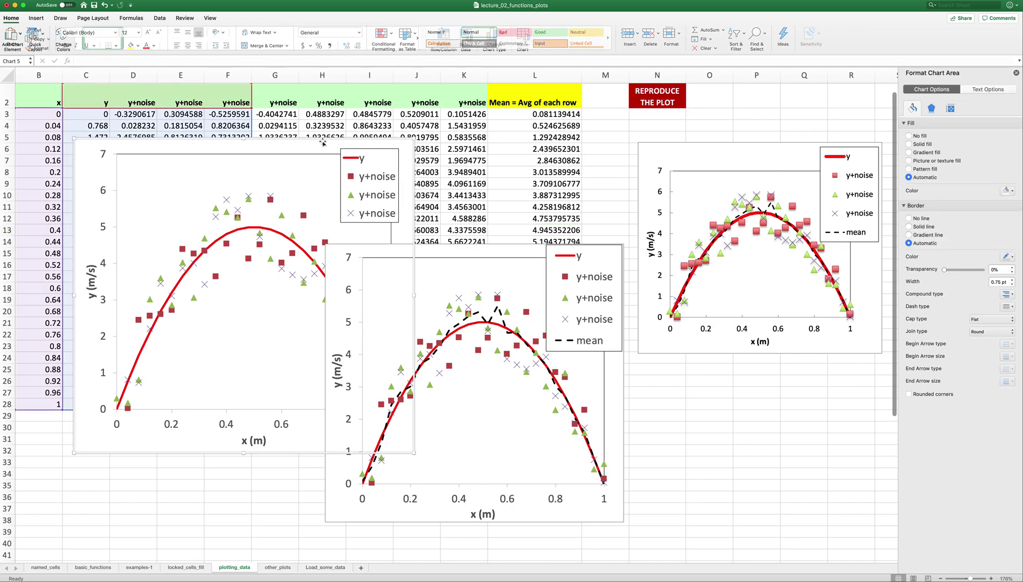
pyautogui.press('Delete')
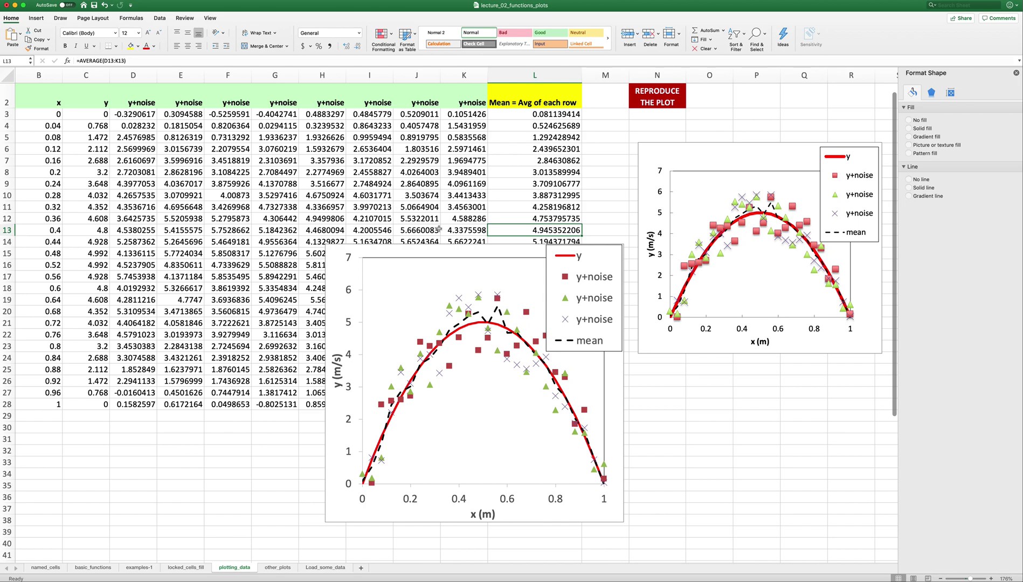
# Move the combined chart up over the data table beside the reference plot and reduce its height to match the reference's proportions.
pyautogui.moveTo(475, 248); pyautogui.dragTo(384, 150)
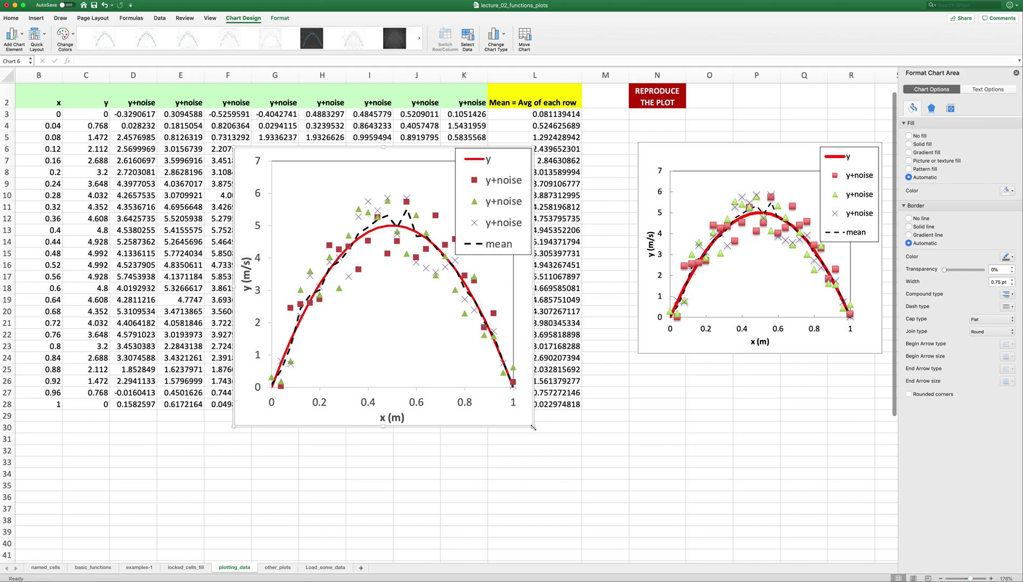
pyautogui.moveTo(533, 426); pyautogui.dragTo(540, 407)
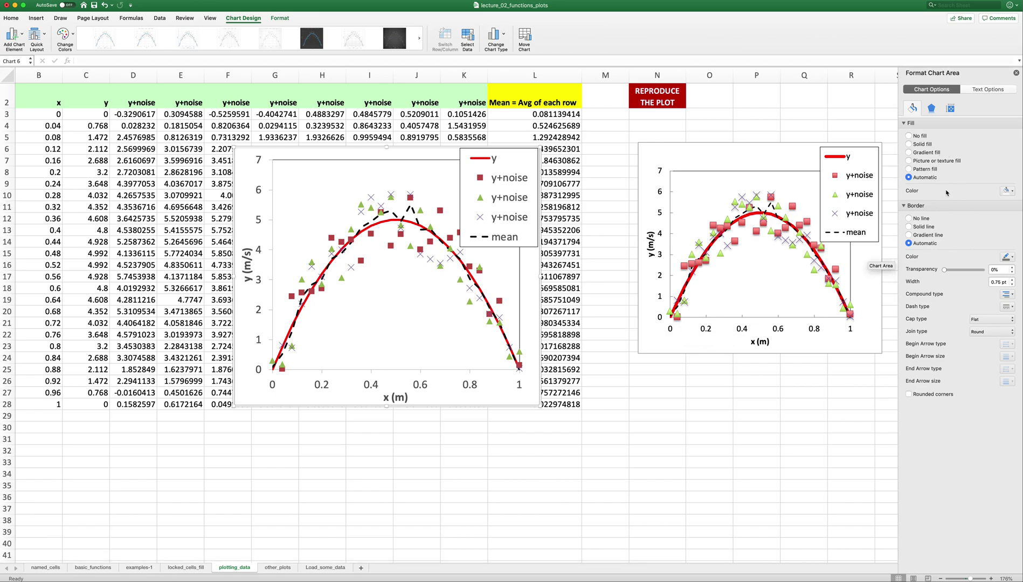
pyautogui.click(434, 138)
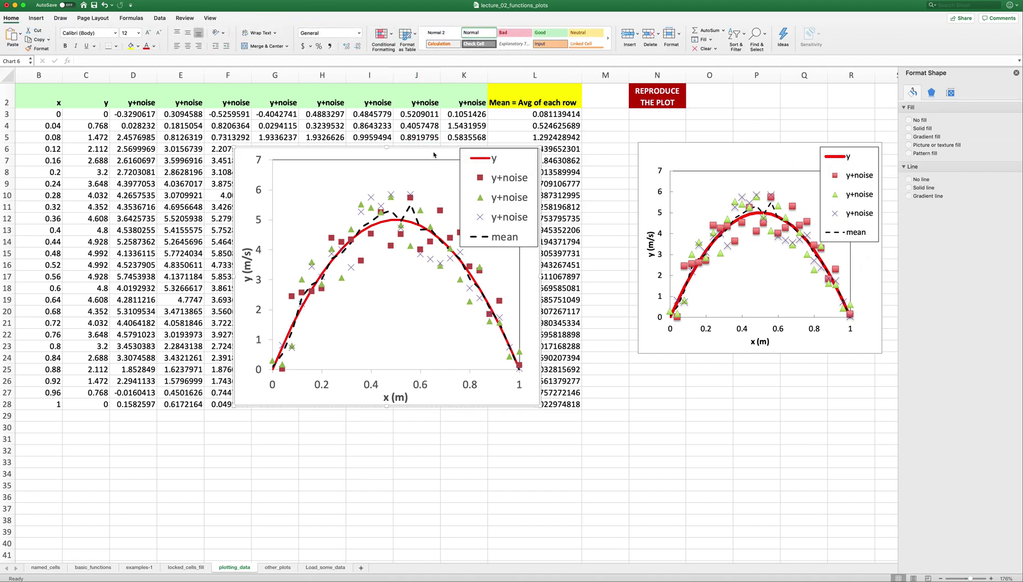
# Review the combined chart's source data series without changing them.
pyautogui.rightClick(433, 151)
pyautogui.click(447, 226)
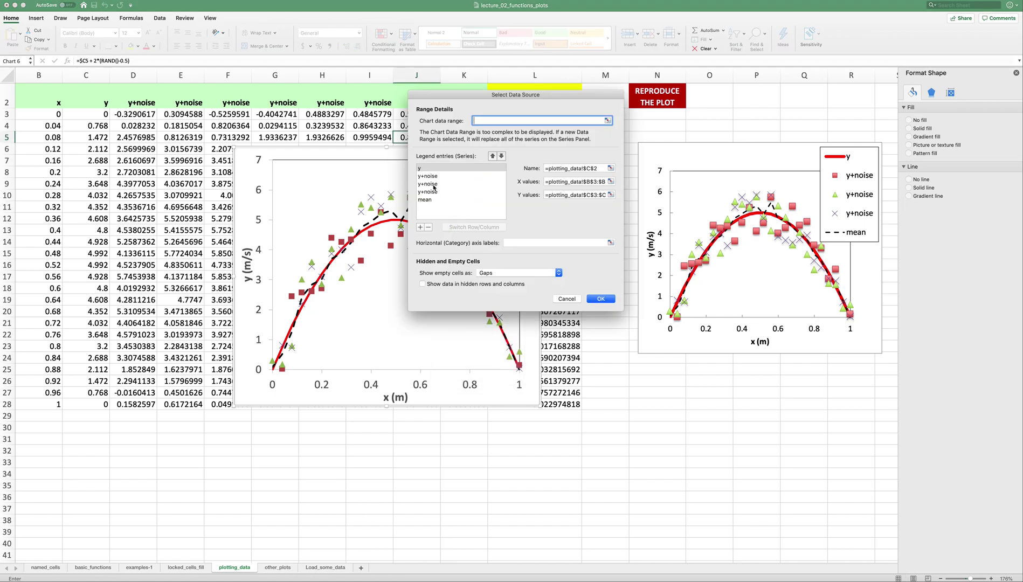
pyautogui.click(568, 300)
pyautogui.click(601, 287)
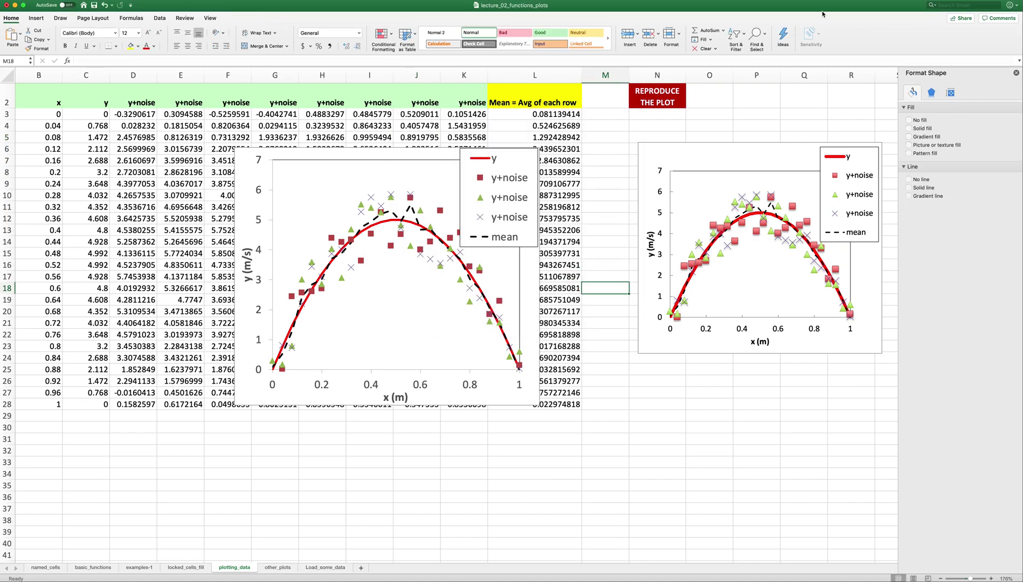